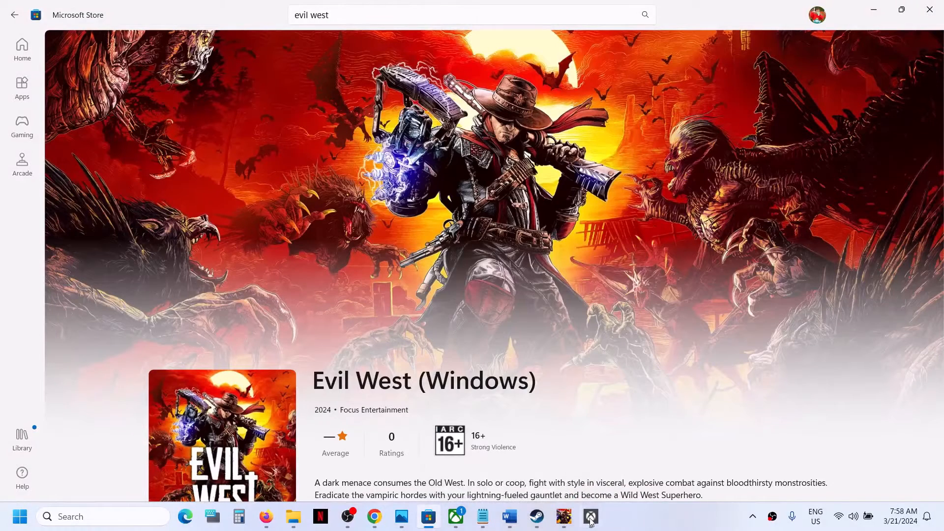
- Search Windows for "graphics settings" and open the Graphics settings page
click(590, 516)
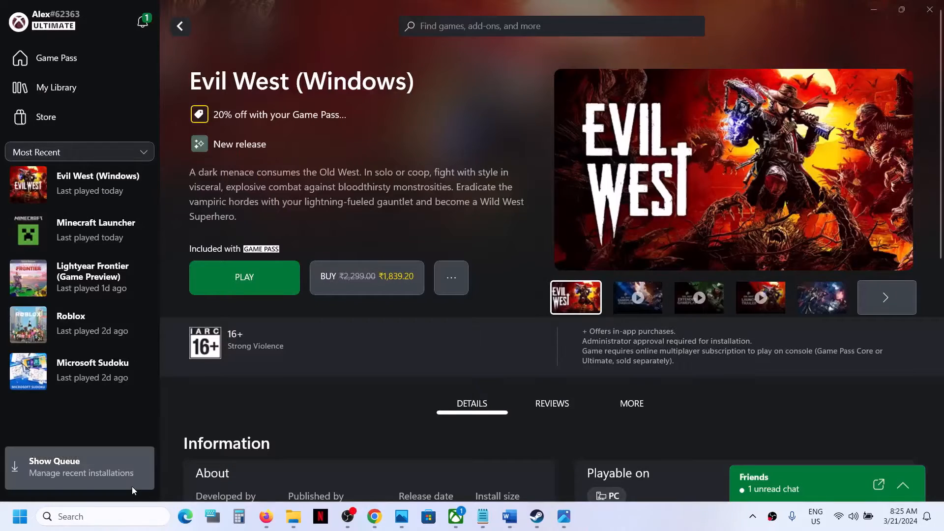
click(95, 516)
text(graphics)
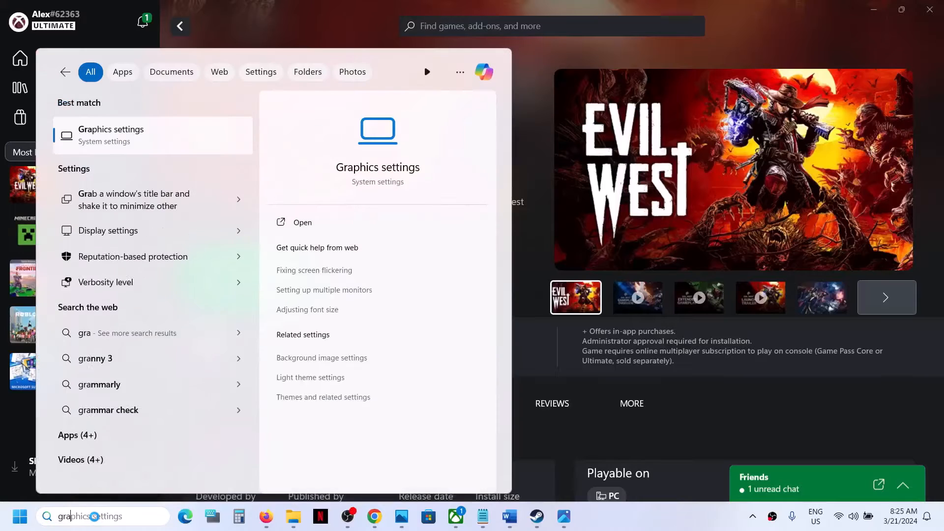
text( settings)
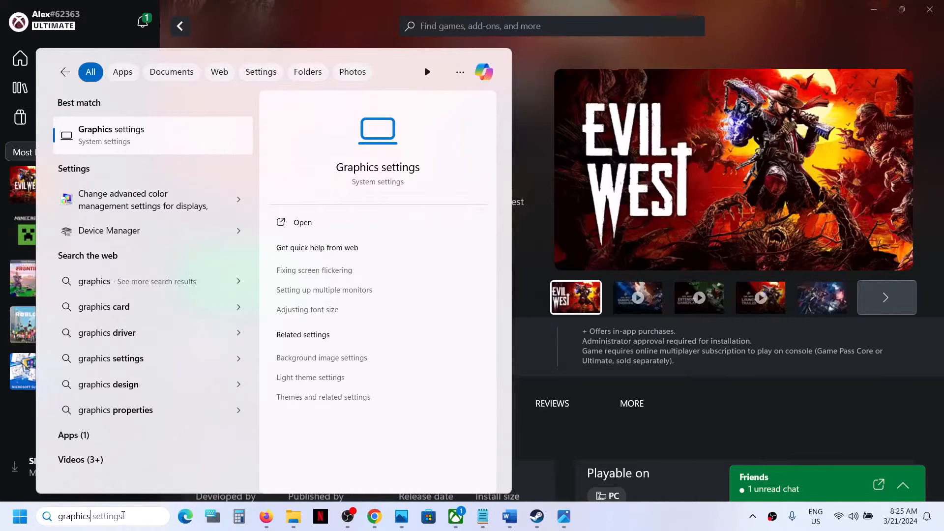
key(Return)
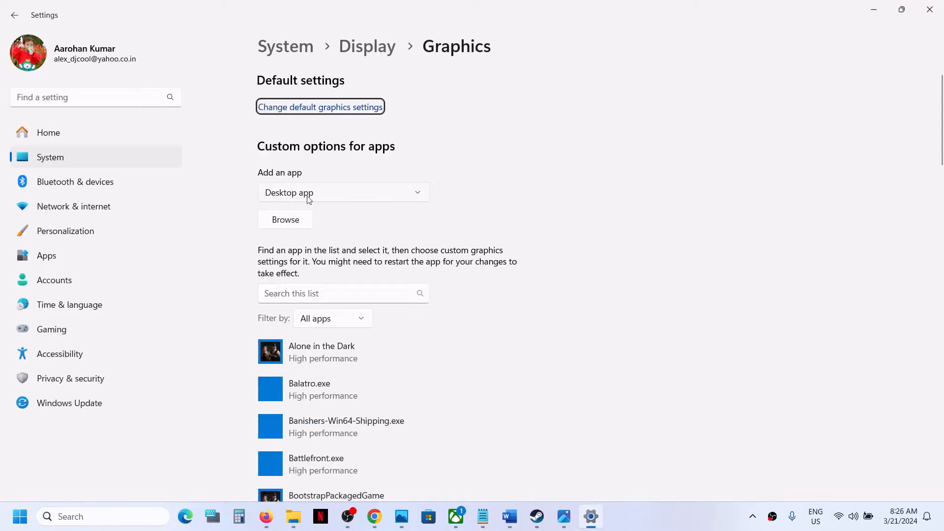
- Add the Microsoft Store app "Evil West - Windows" to the custom graphics options list
click(418, 192)
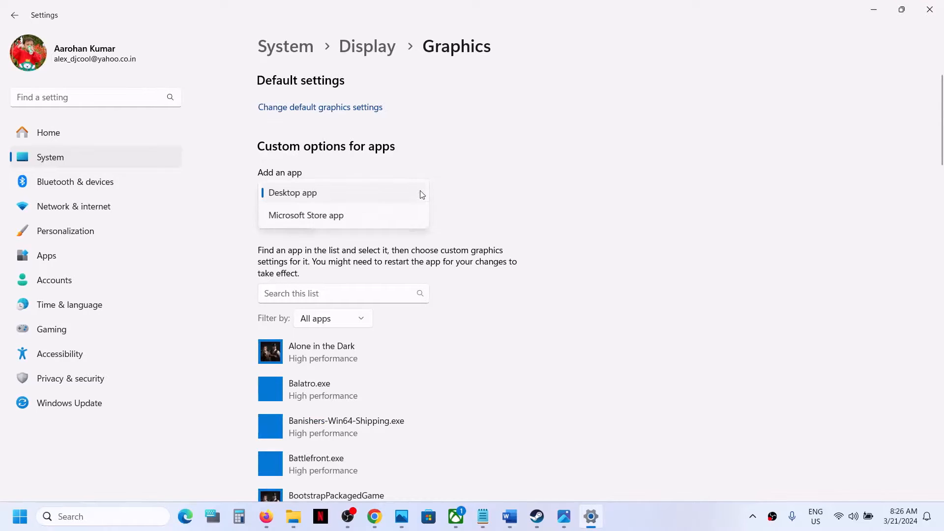
click(331, 216)
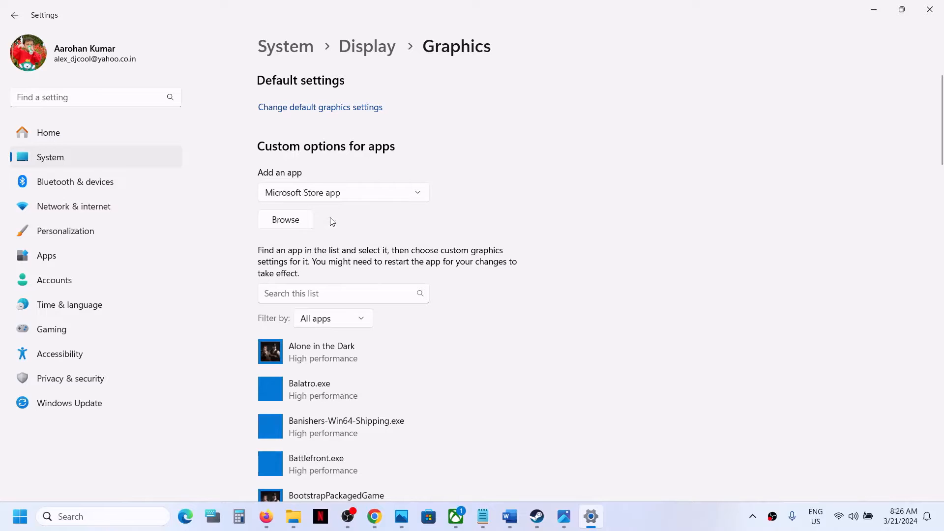
click(286, 220)
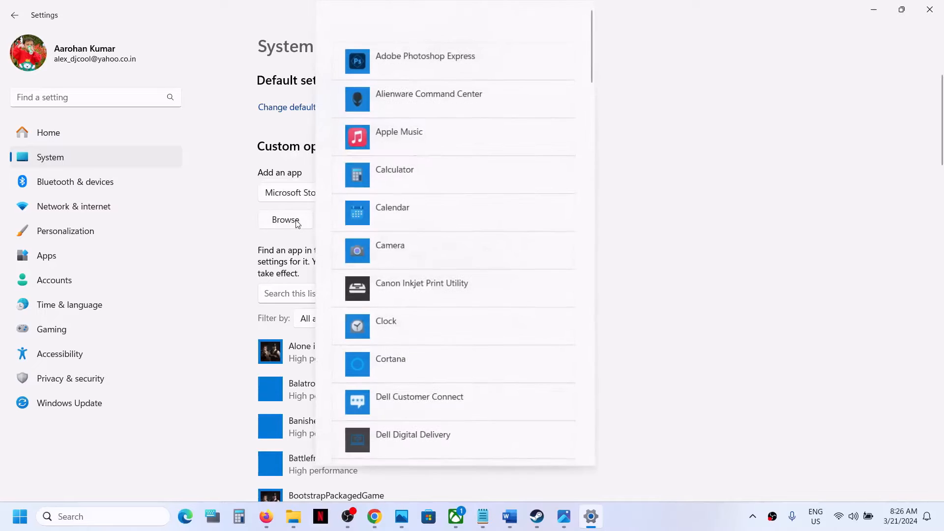
scroll(445, 236, down, 10)
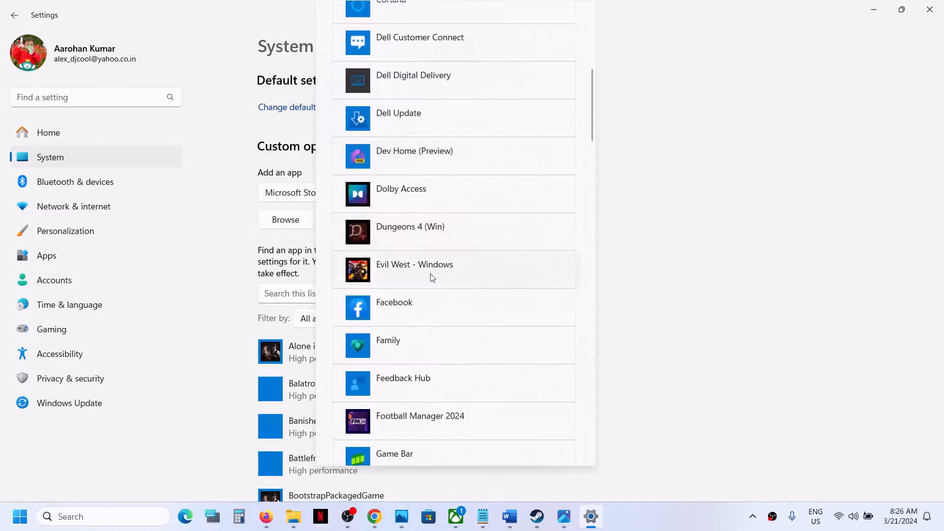
click(417, 275)
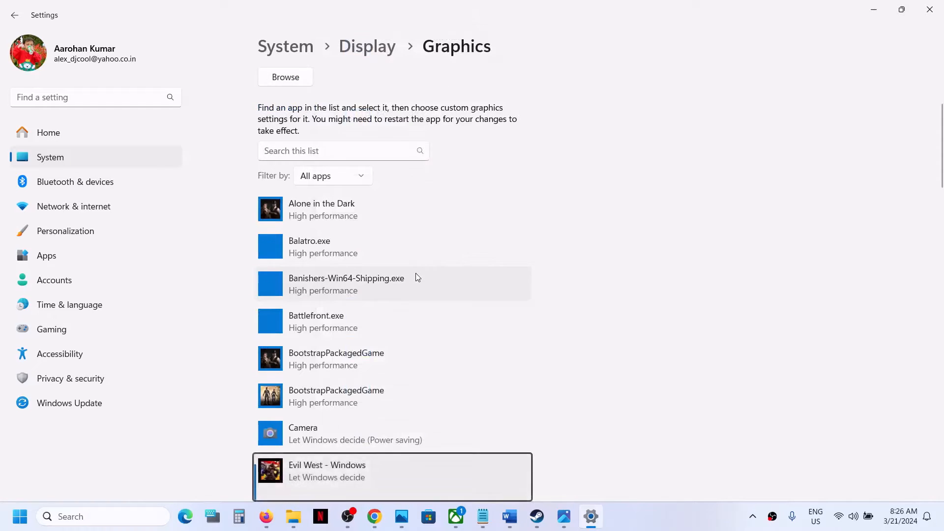
- Set the graphics preference of "Evil West - Windows" to High performance and save it
click(434, 311)
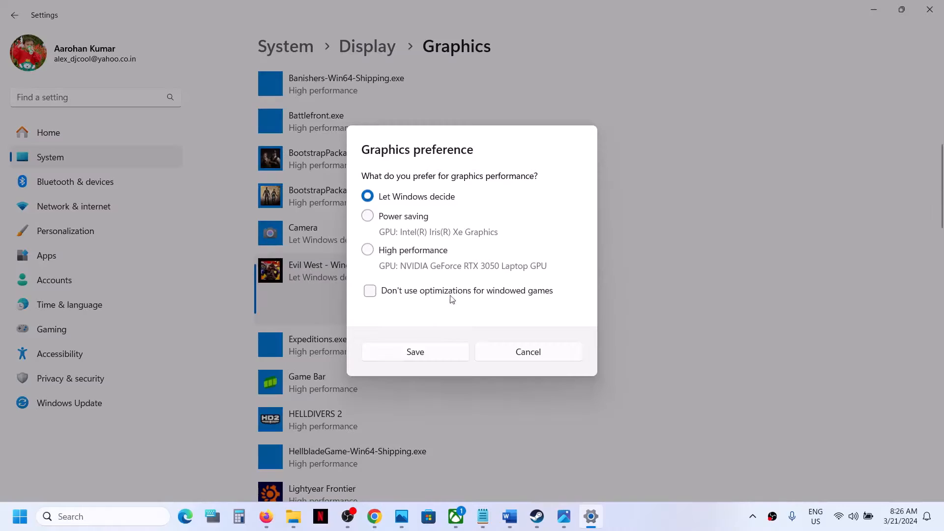
click(402, 252)
click(414, 352)
click(656, 515)
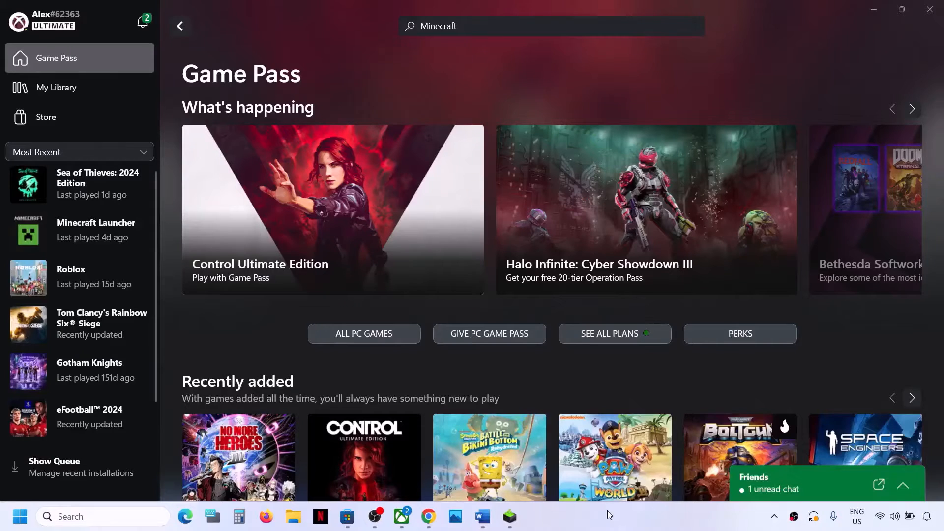
- Copy the Xbox live status link from the Xbox Game Pass Game Word document and switch to the Xbox Status page in Chrome
click(482, 516)
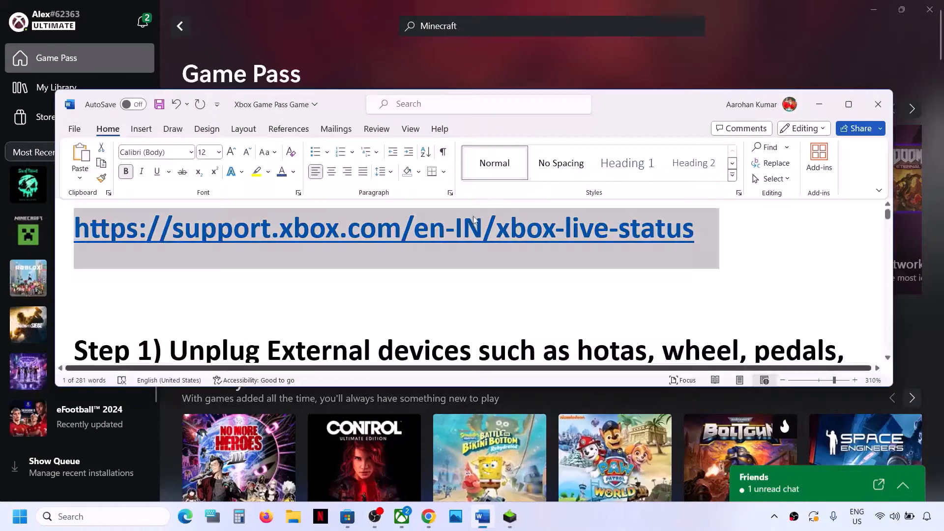
right_click(367, 213)
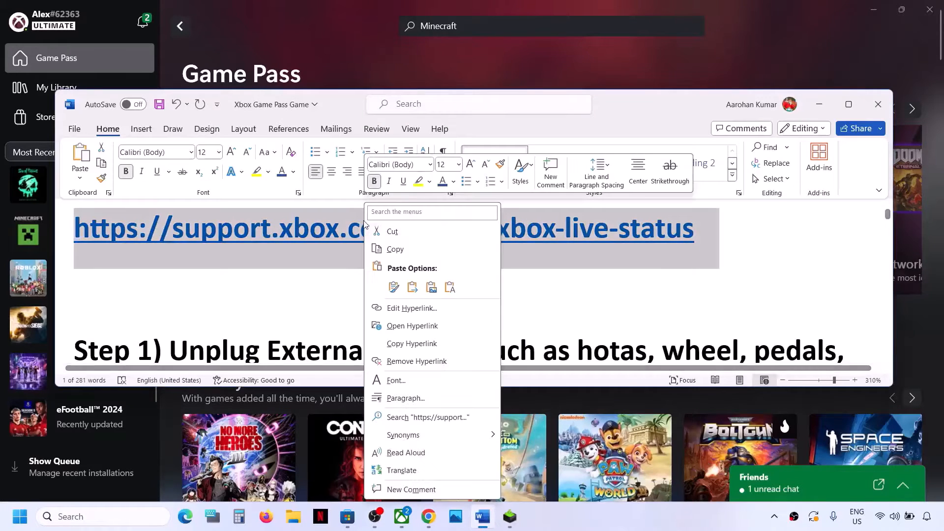
click(395, 250)
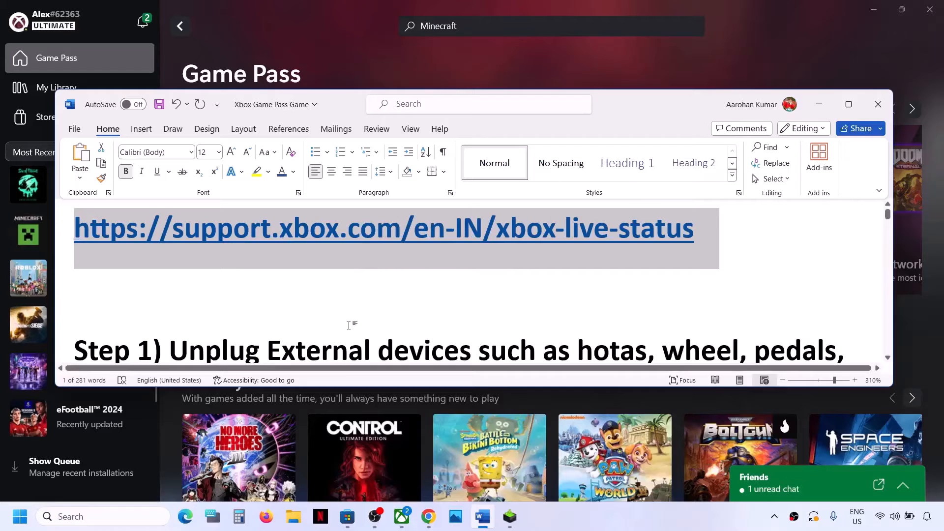
click(428, 516)
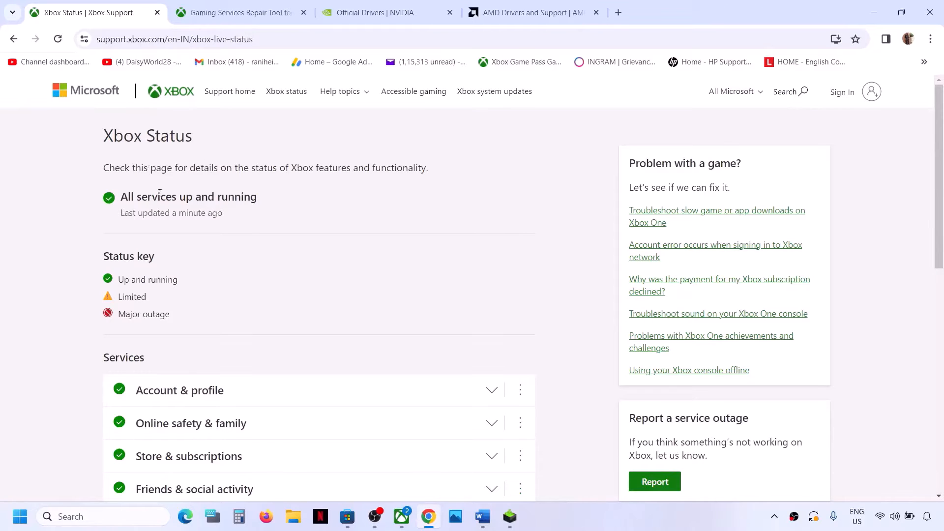
- Examine the overall status, the status key and each entry in the Services list on the Xbox Status page
drag(123, 197, 255, 198)
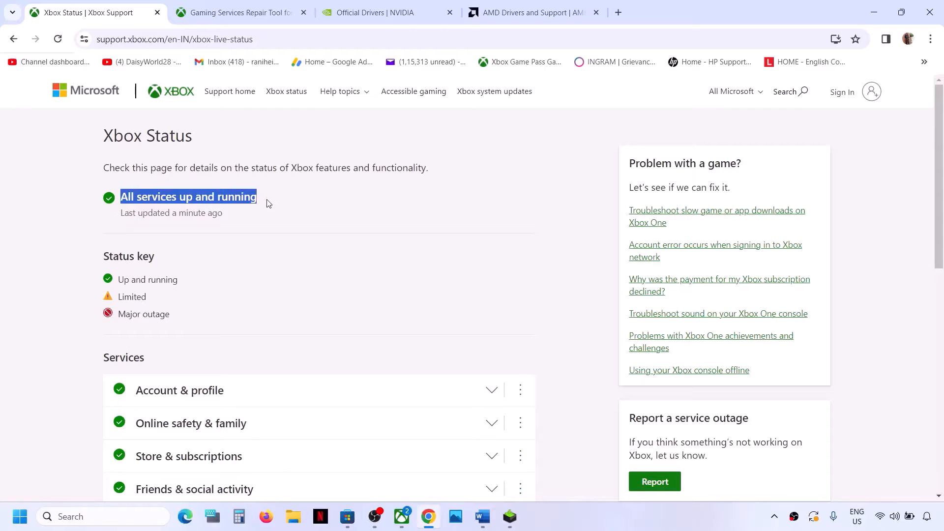
click(269, 203)
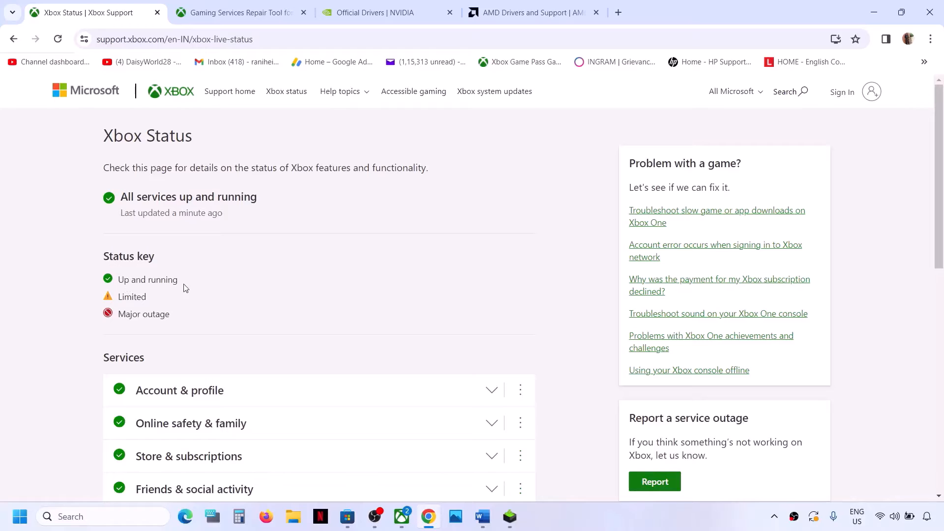
scroll(181, 280, down, 5)
scroll(124, 311, down, 2)
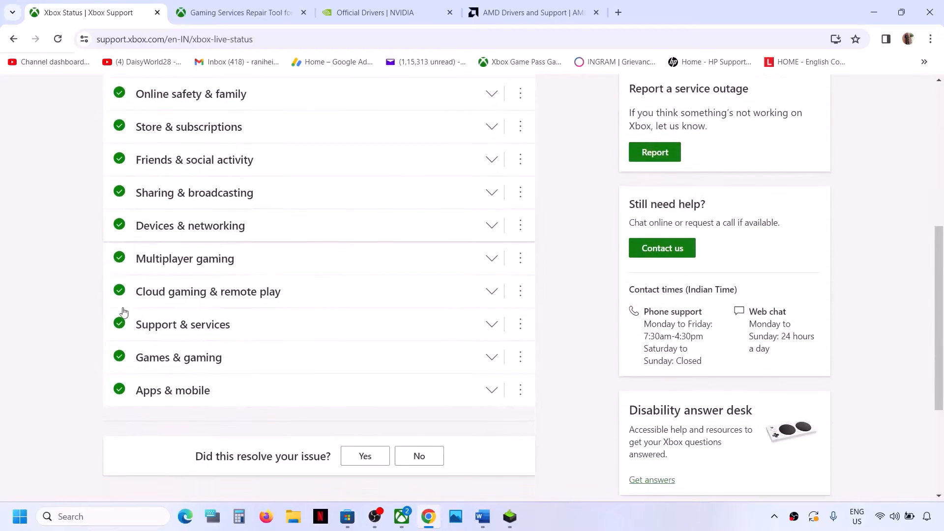
scroll(123, 312, up, 2)
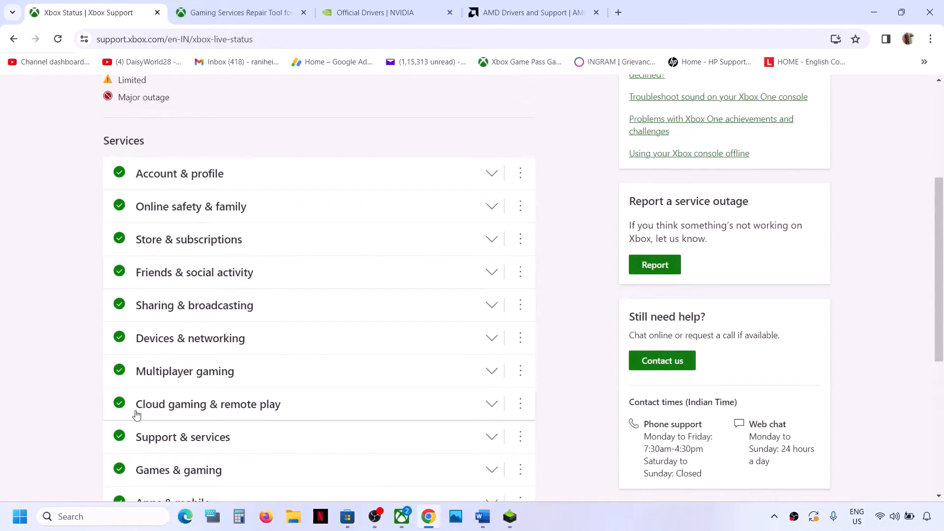
scroll(136, 415, up, 4)
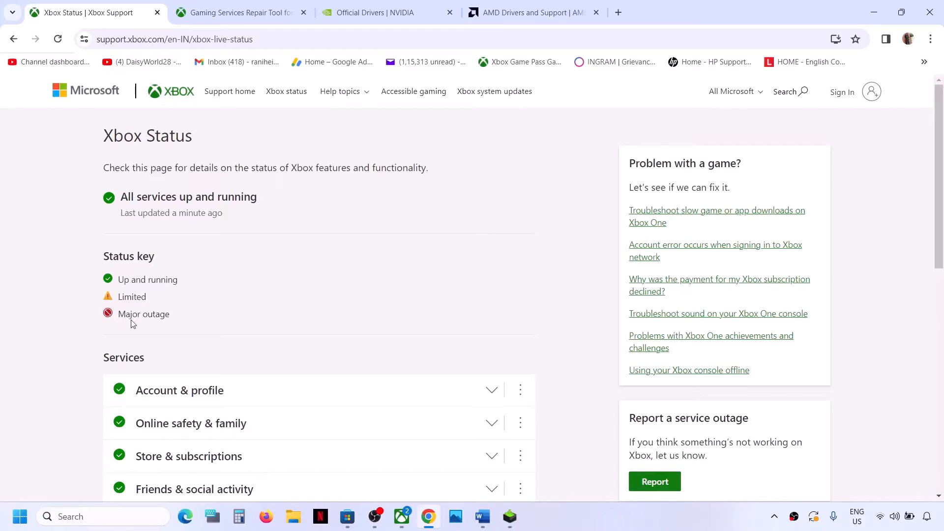
scroll(142, 373, down, 4)
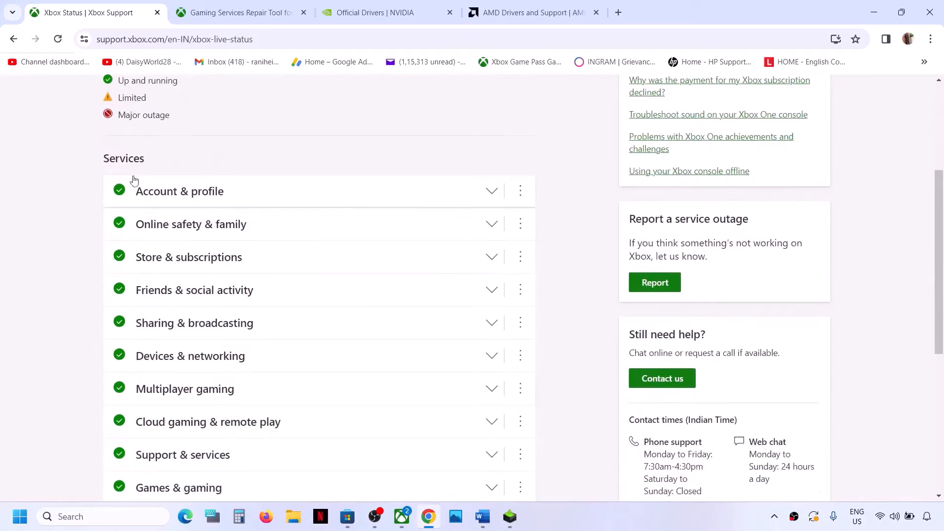
scroll(140, 347, down, 3)
scroll(141, 347, up, 2)
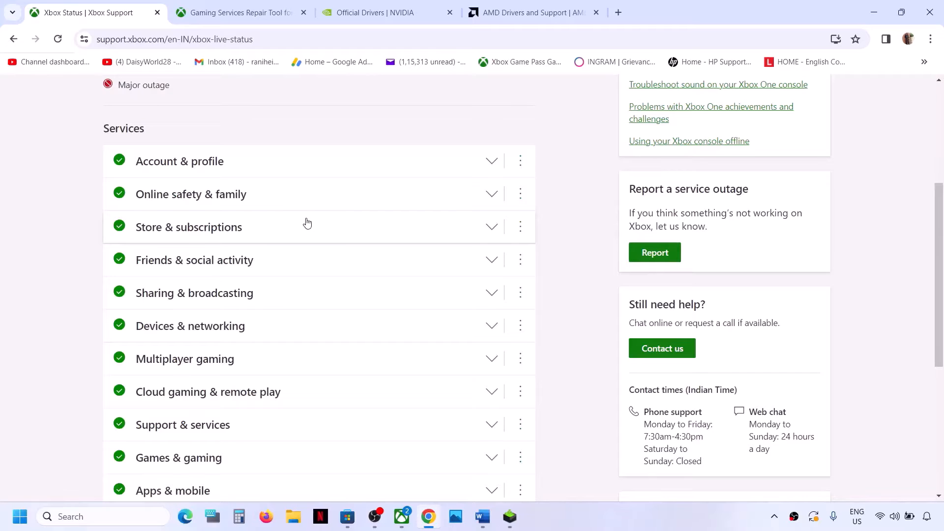
scroll(307, 224, down, 1)
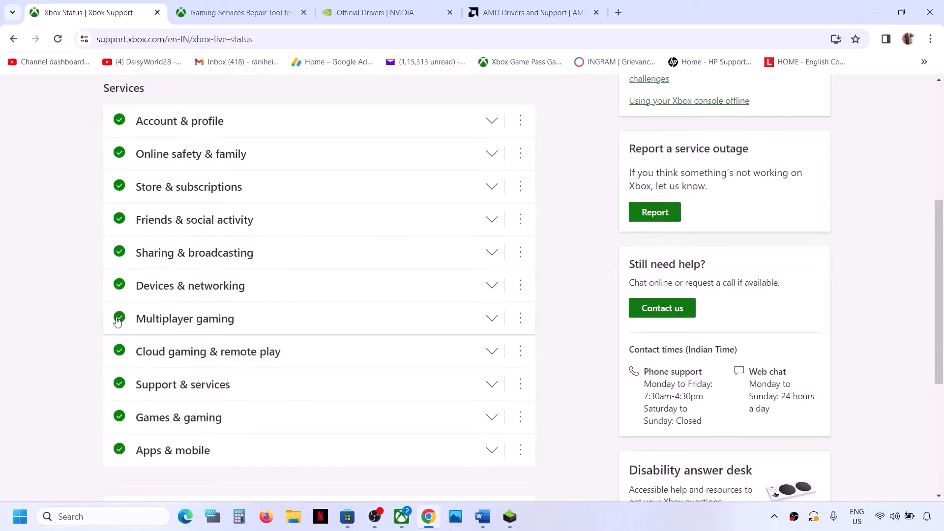
scroll(239, 407, up, 5)
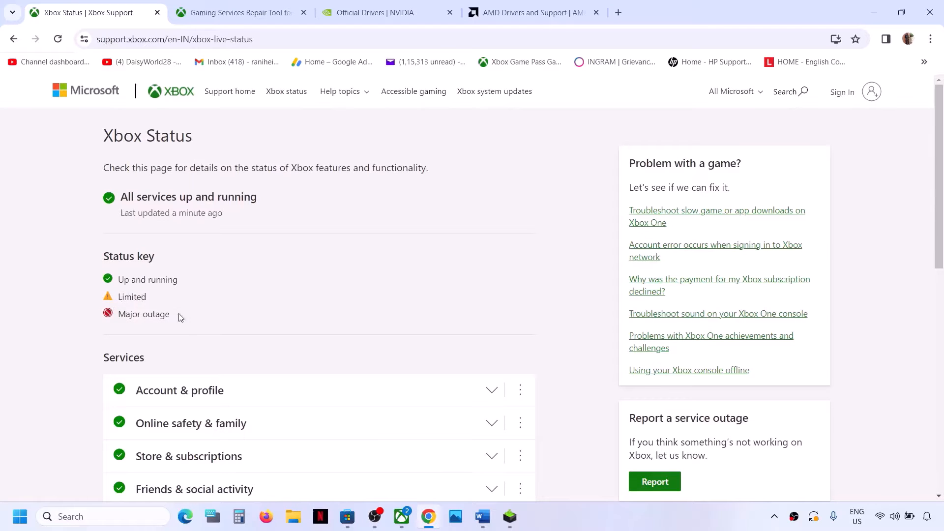
scroll(214, 345, down, 3)
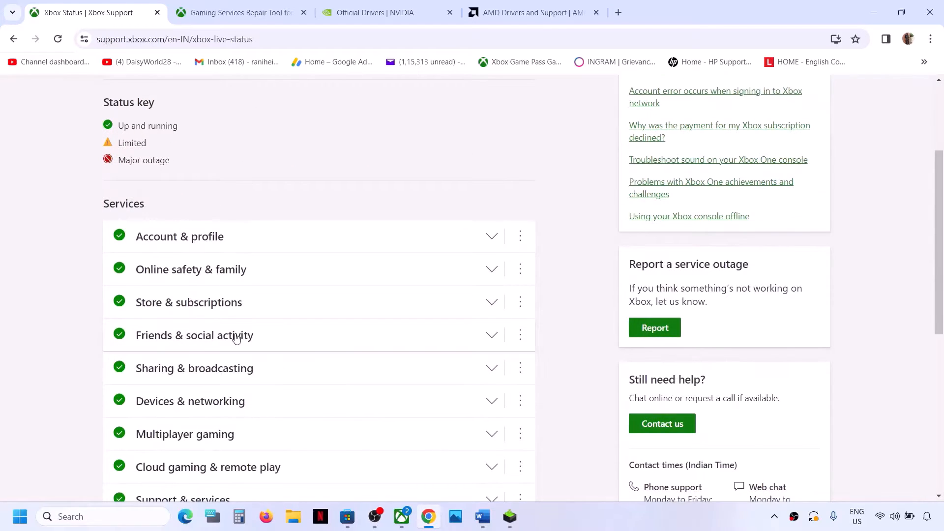
scroll(237, 338, up, 3)
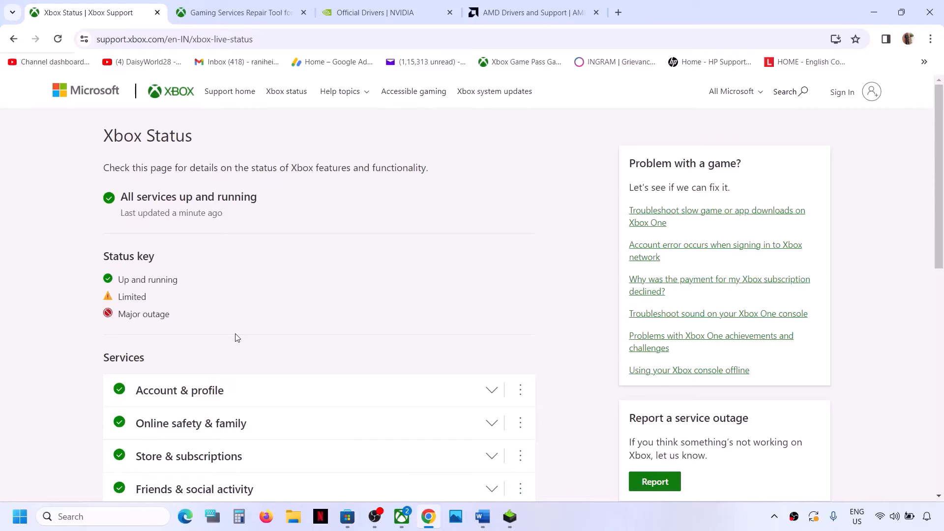
- Switch back to the Word document, highlight "Unplug External devices such as hotas" in Step 1, and maximize the window
click(482, 517)
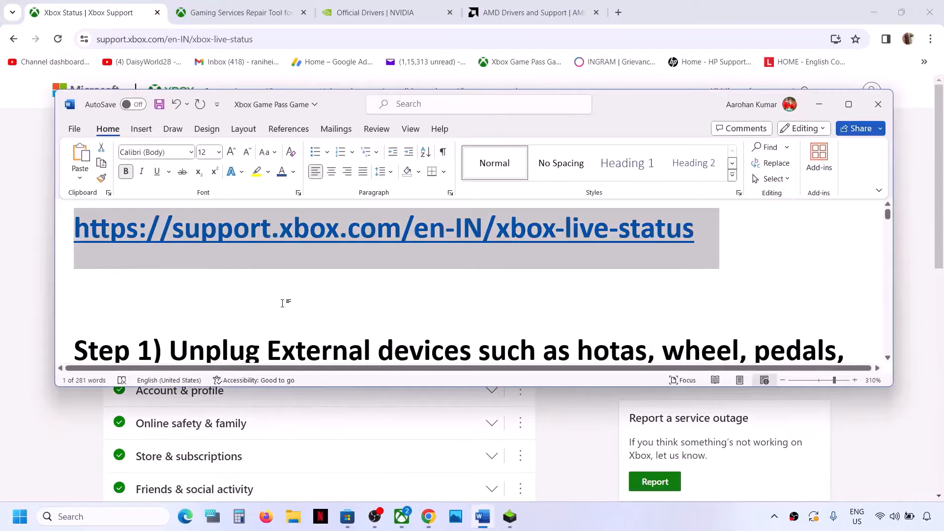
scroll(283, 304, down, 2)
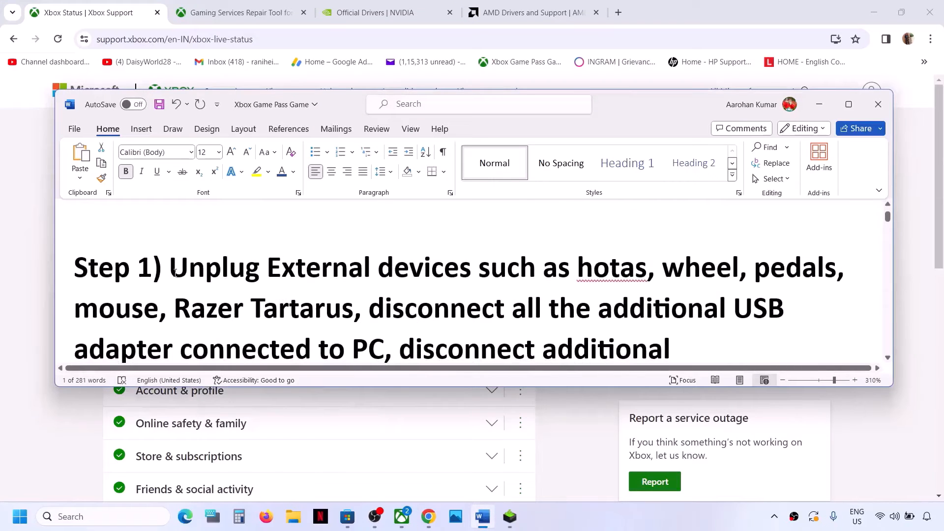
drag(170, 269, 649, 269)
click(848, 104)
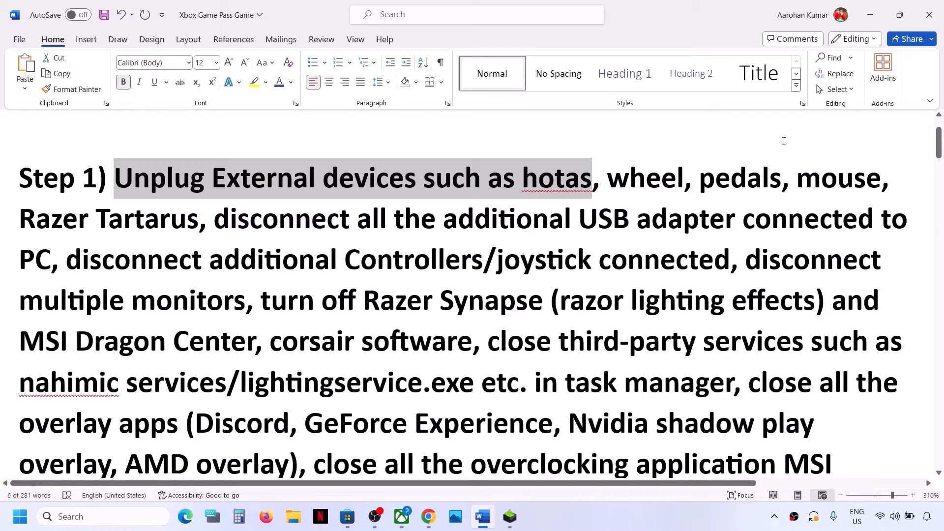
- Remove "mouse" and its extra comma from the device list in Step 1
double_click(816, 175)
key(Delete)
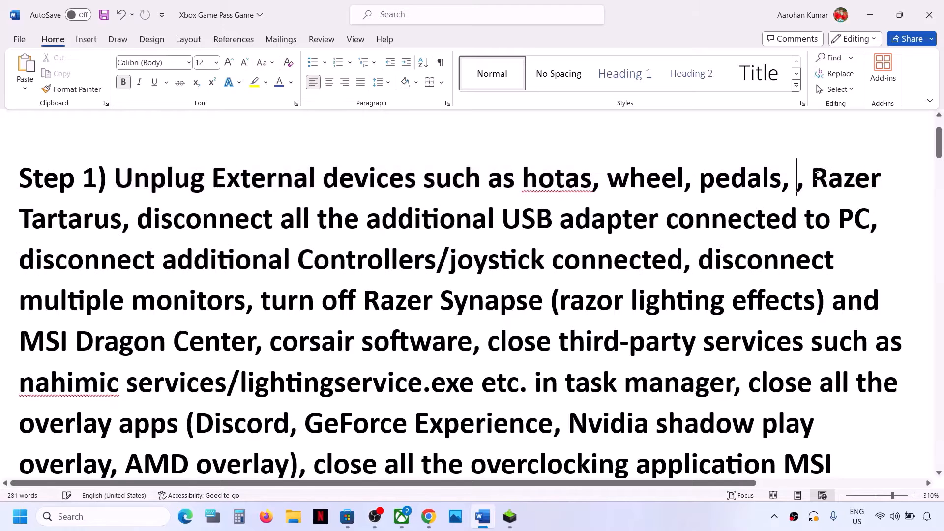
key(BackSpace)
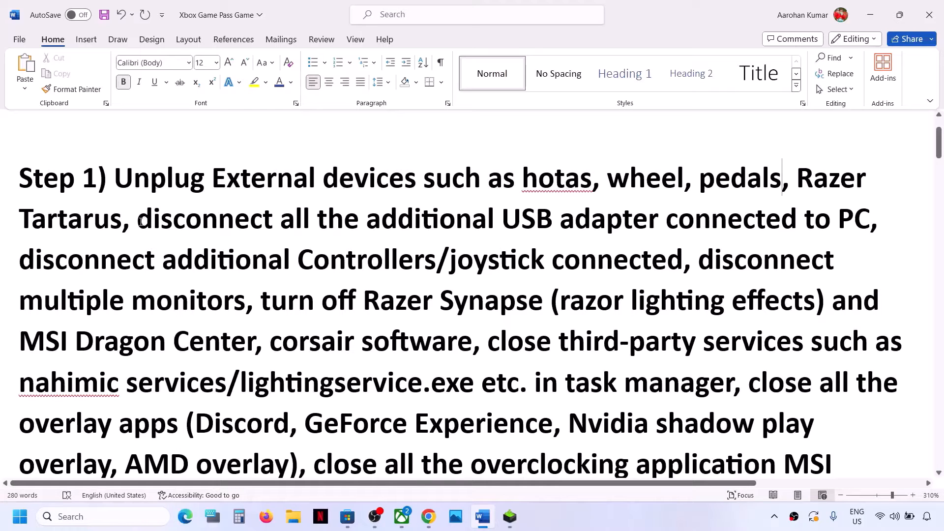
- Highlight the Step 1 advice on disconnecting additional USB adapters and additional controllers or joysticks
drag(137, 219, 763, 211)
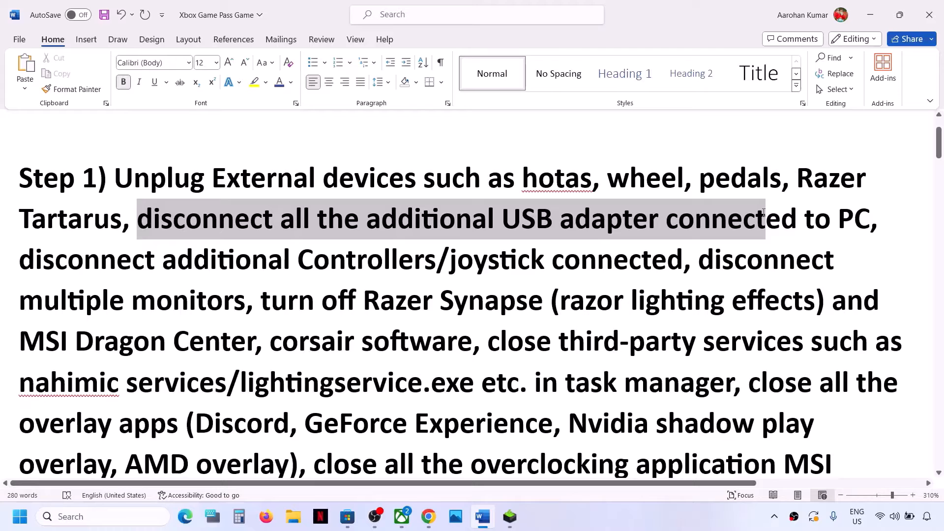
drag(763, 212, 763, 212)
drag(22, 264, 628, 267)
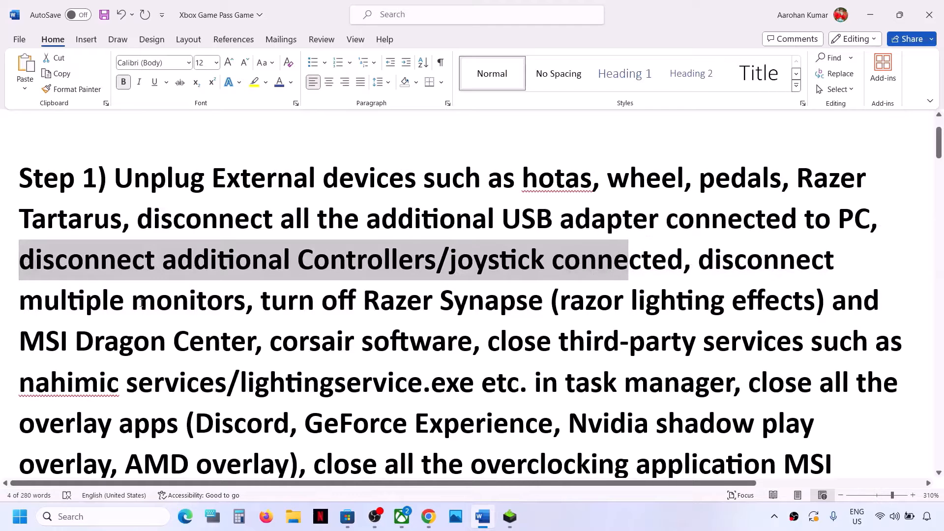
click(67, 275)
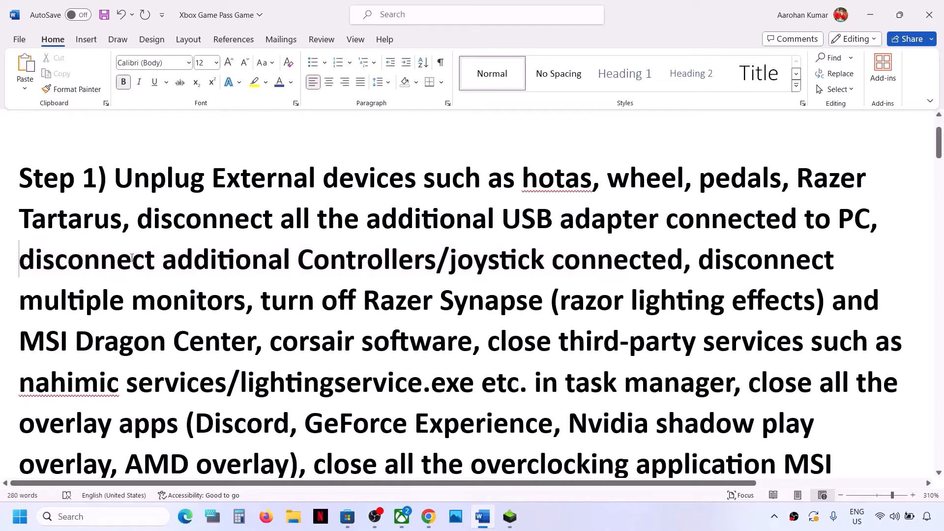
drag(131, 258, 549, 260)
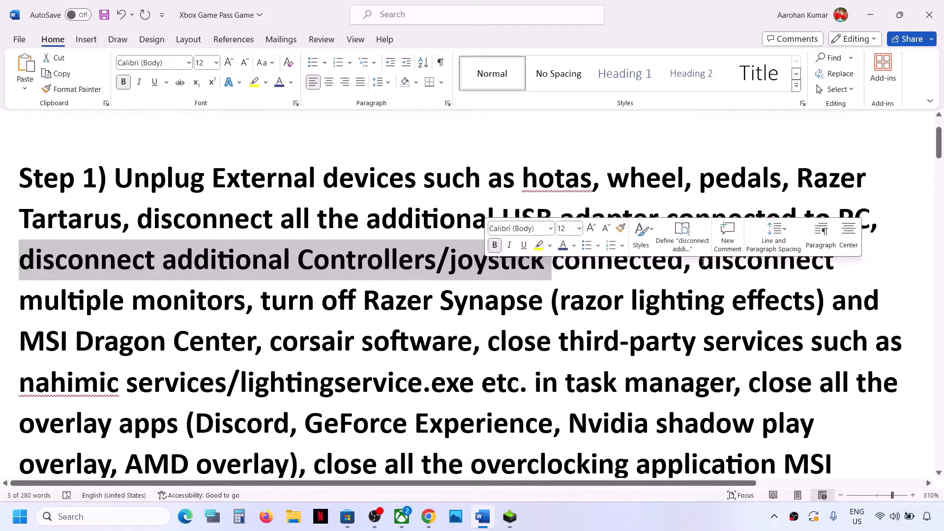
- Highlight the Step 1 advice on disconnecting multiple monitors, turning off lighting software and closing third-party services in task manager
drag(699, 264, 243, 305)
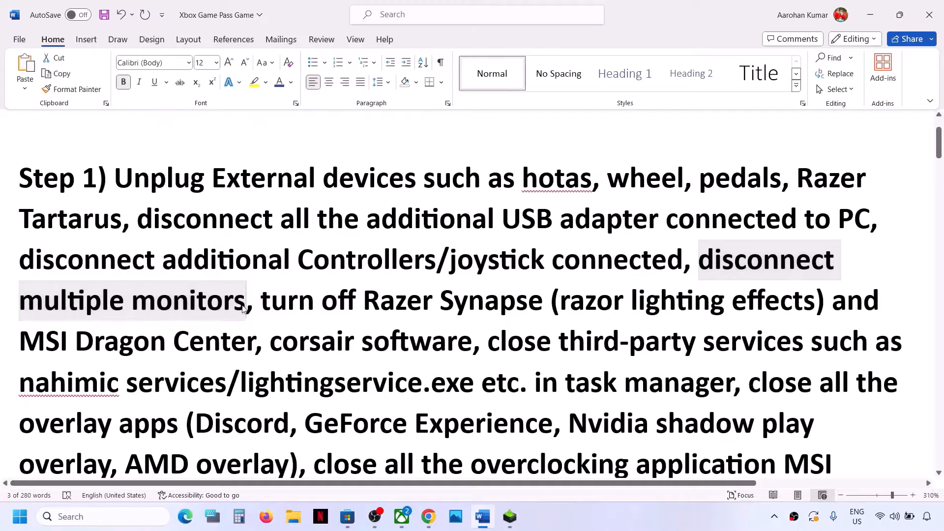
double_click(245, 305)
click(244, 306)
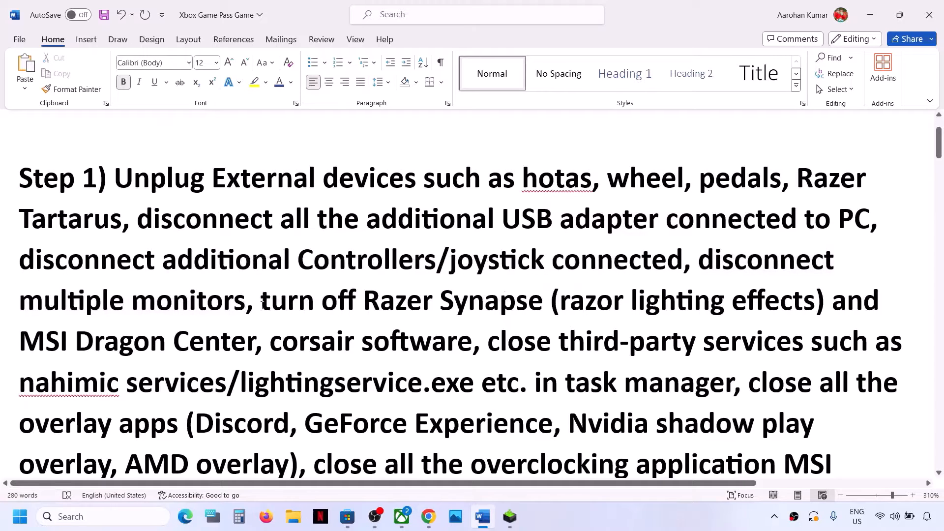
drag(261, 301, 676, 388)
- Try to exit Riot Client and shut down Steam from the background apps in the system tray
click(775, 524)
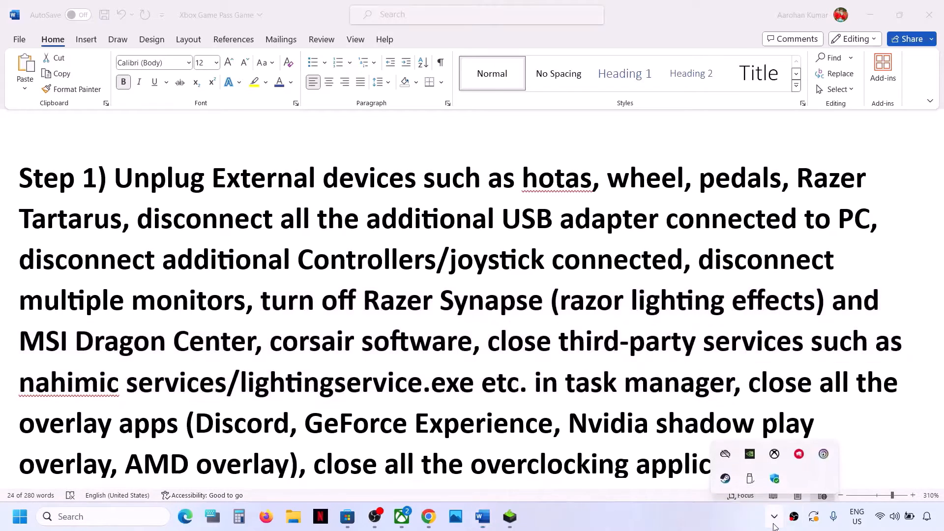
right_click(800, 455)
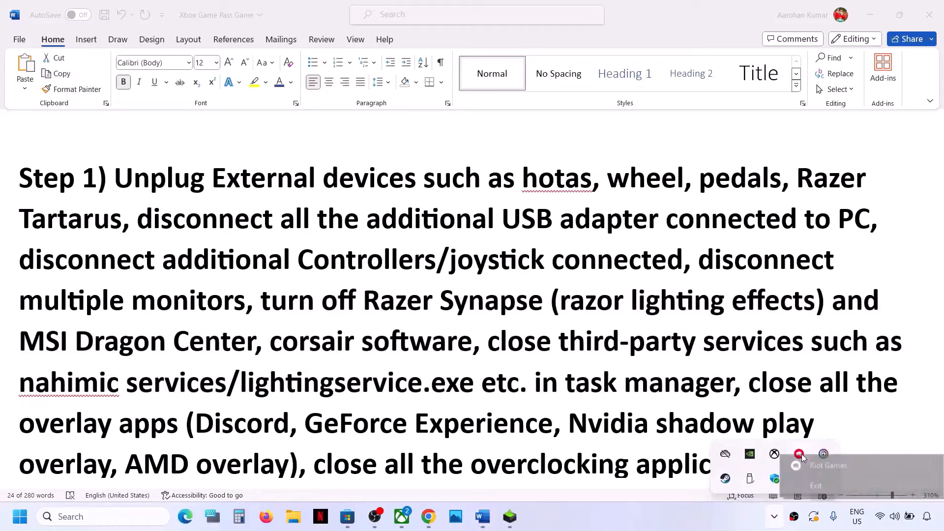
click(815, 485)
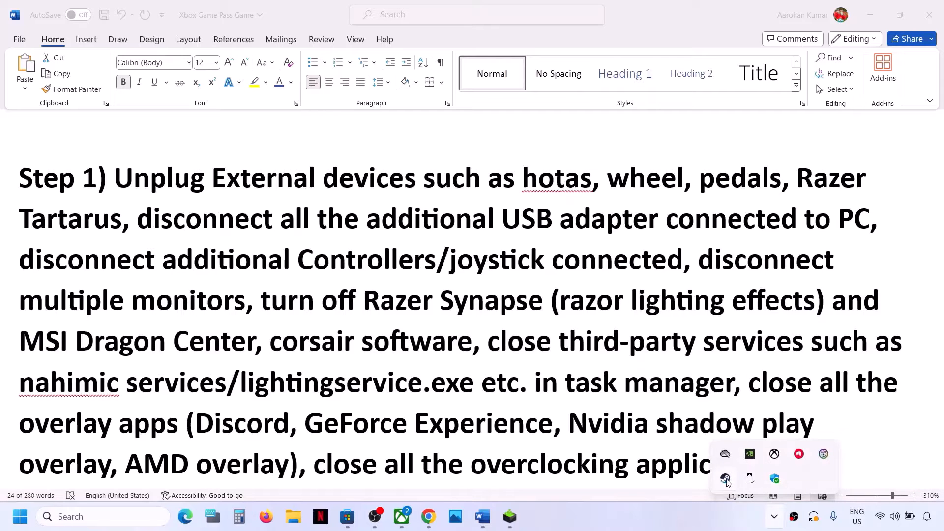
right_click(725, 478)
click(764, 467)
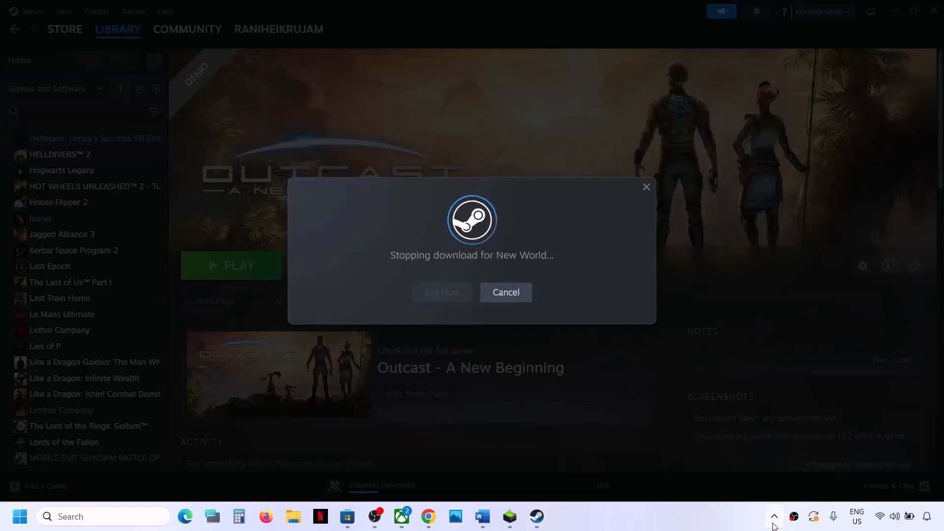
- Quit Ubisoft Connect, dismiss the Riot Client notice and return to the Word document
right_click(802, 459)
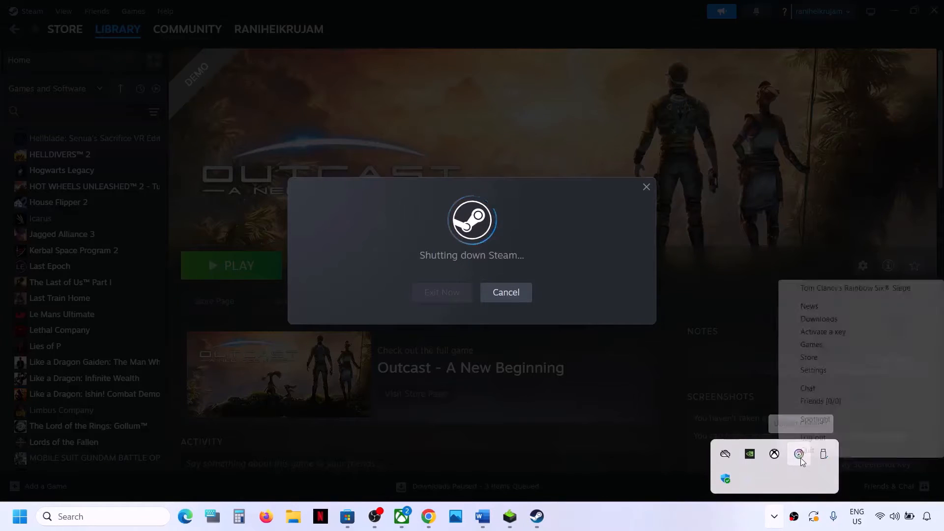
click(819, 450)
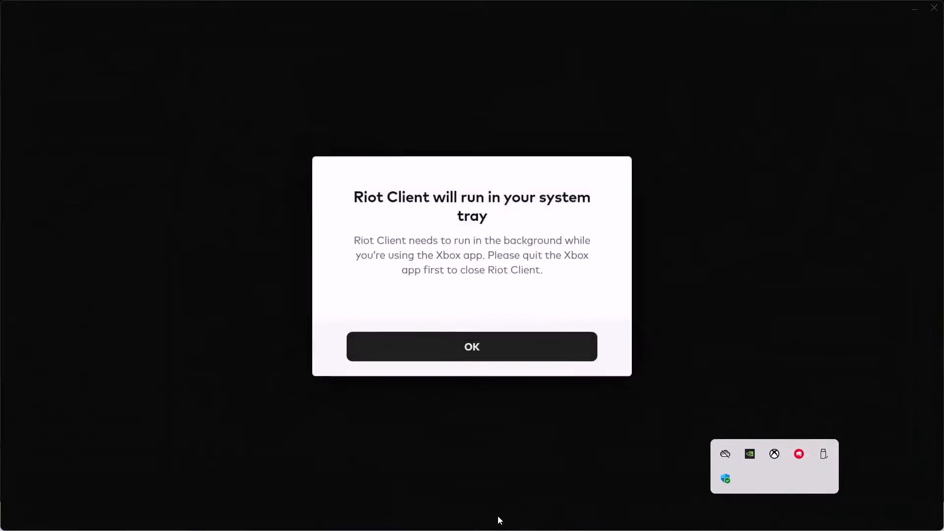
click(492, 348)
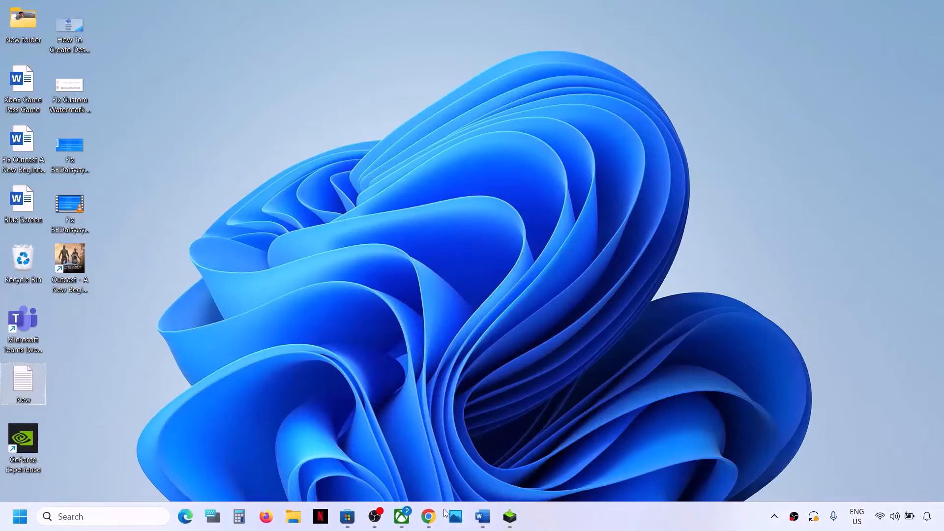
click(401, 516)
click(482, 516)
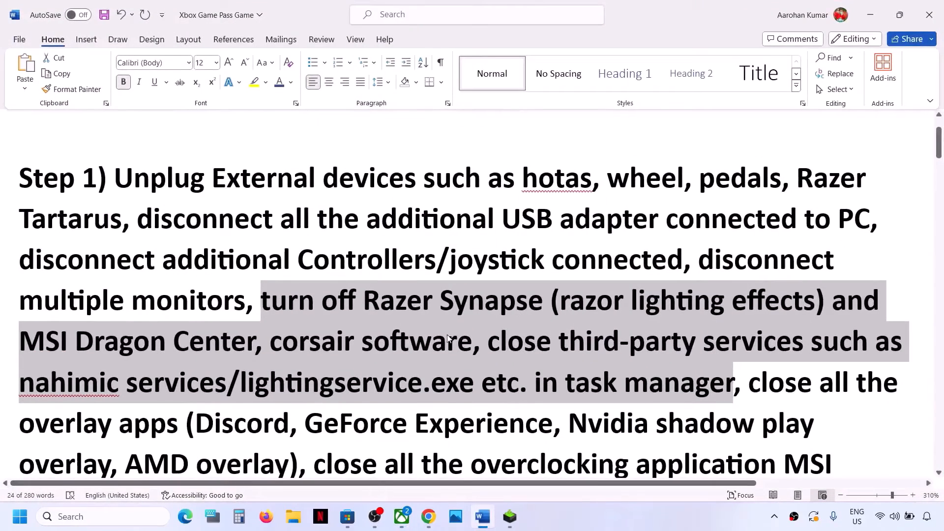
- Open Task Manager, show the available process actions for OBS Studio, and return to the Word document
right_click(19, 516)
click(55, 364)
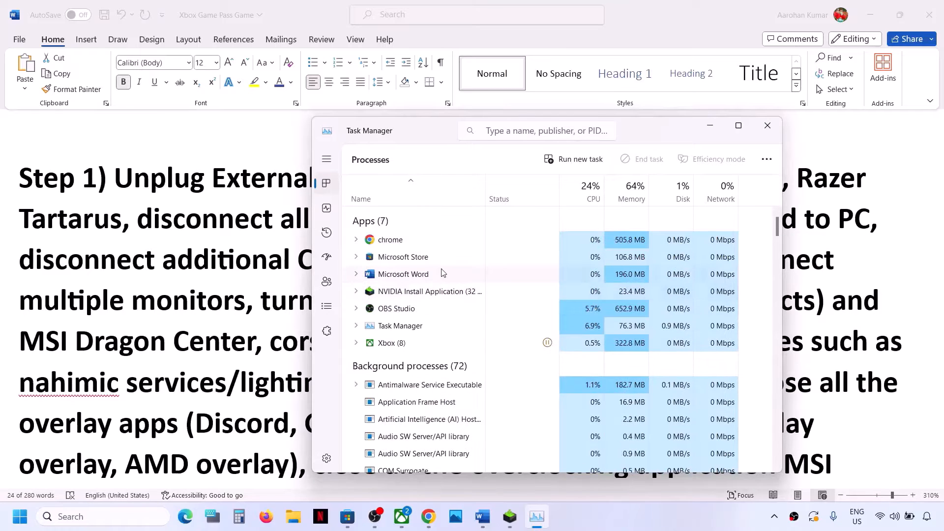
right_click(423, 310)
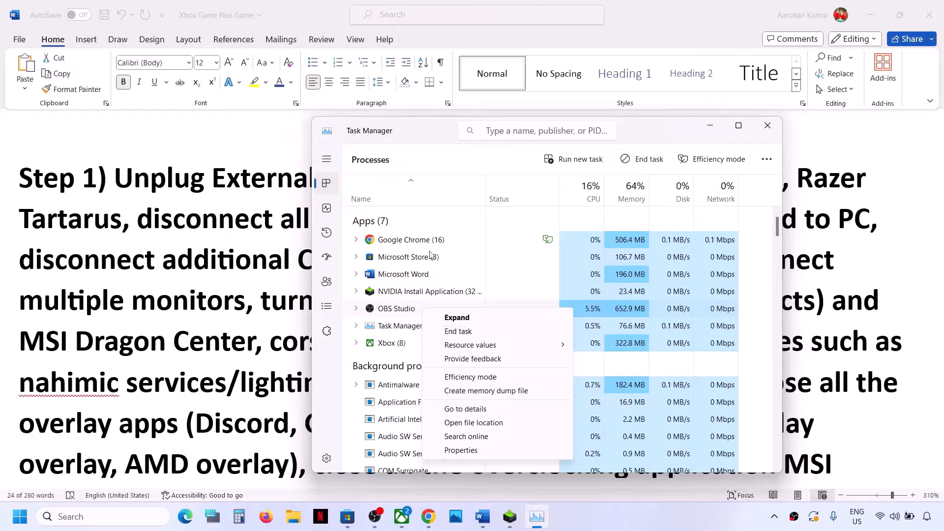
click(263, 364)
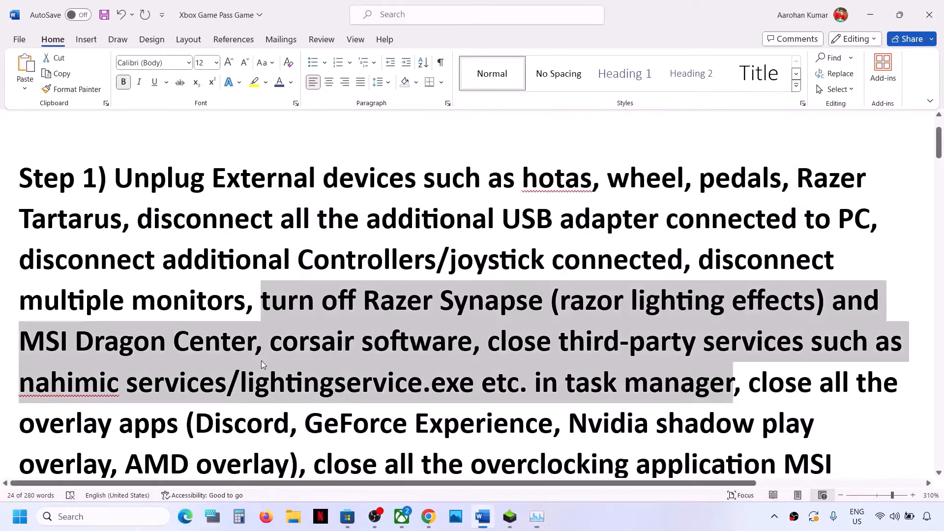
- Highlight "close all the overlay apps" and the "GeForce Experience" example in Step 1
click(333, 405)
drag(283, 386, 174, 430)
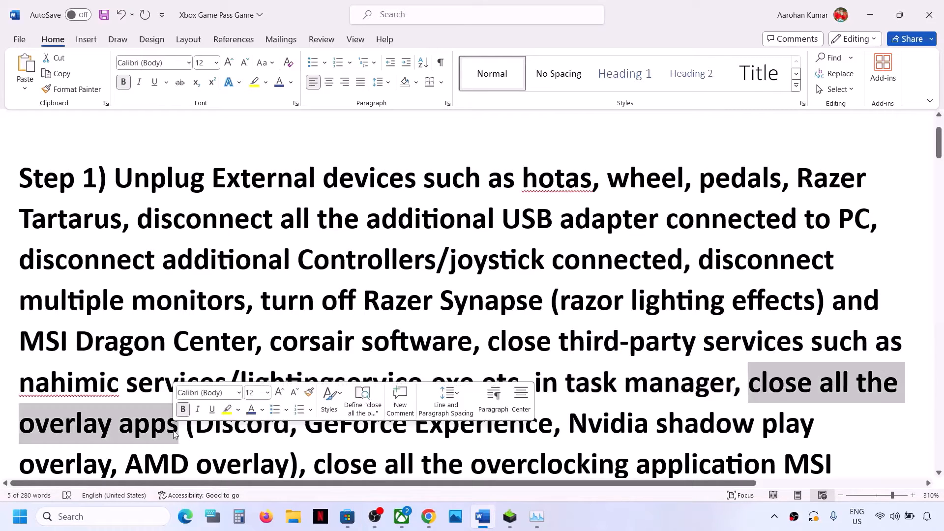
scroll(174, 430, down, 1)
drag(192, 317, 548, 329)
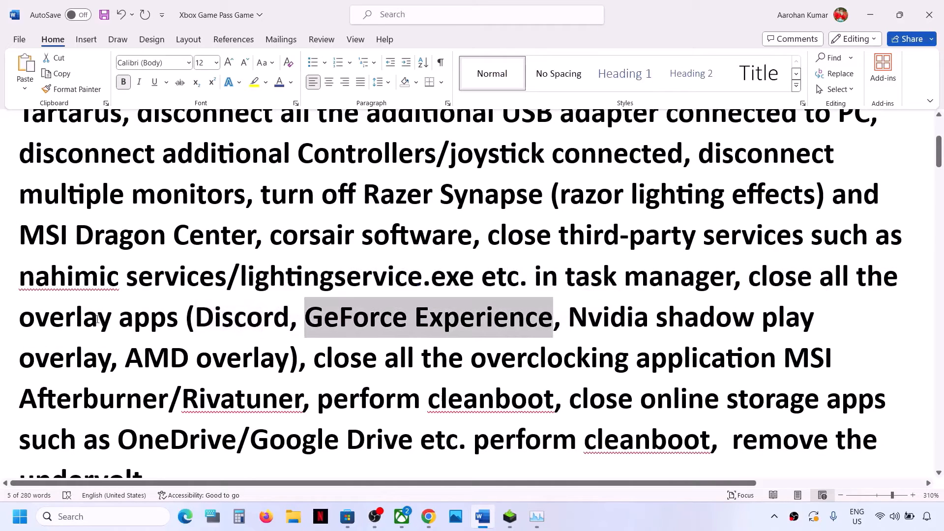
- Highlight the Step 1 advice on closing overclocking applications such as MSI Afterburner/Rivatuner, and "perform cleanboot"
drag(751, 276, 272, 389)
click(317, 364)
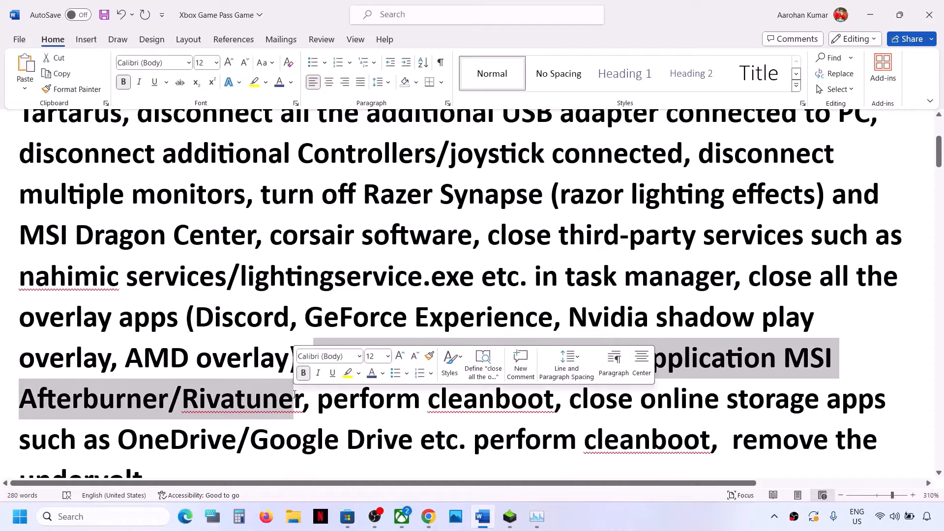
click(597, 324)
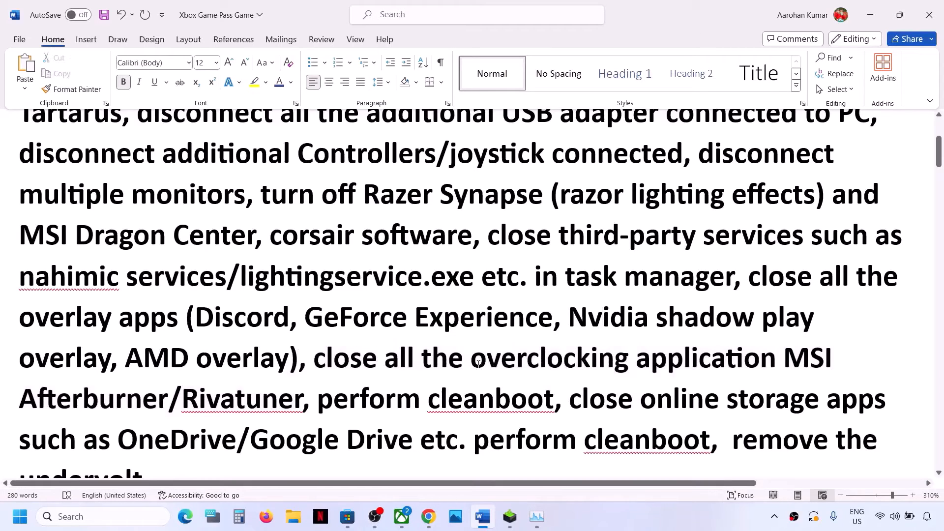
drag(472, 369, 645, 372)
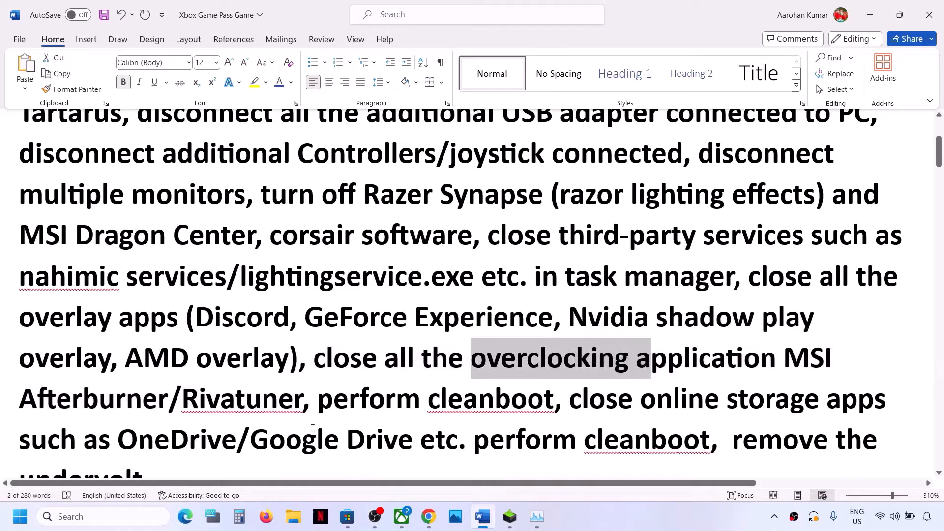
drag(320, 408, 554, 407)
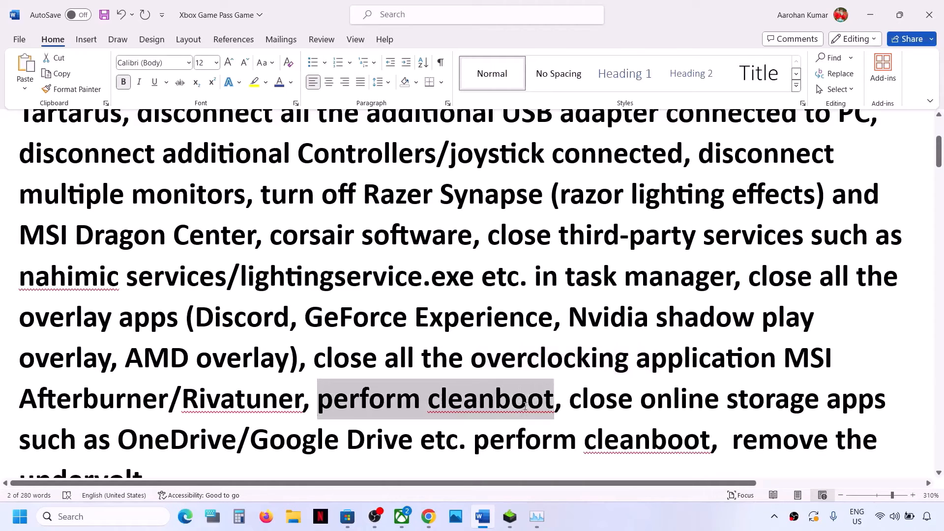
- Open System Configuration, hide all Microsoft services in the services list and confirm the settings
click(91, 523)
text(system)
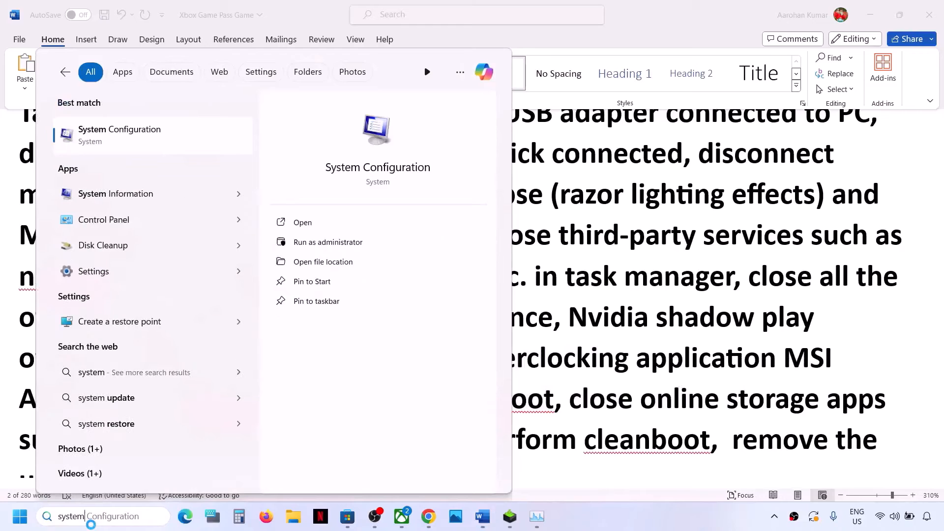
click(147, 516)
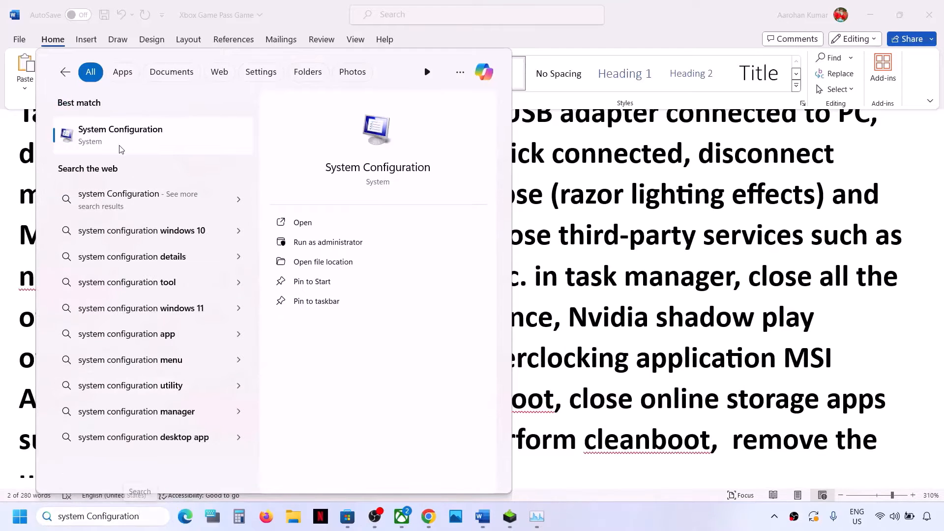
click(121, 148)
click(385, 166)
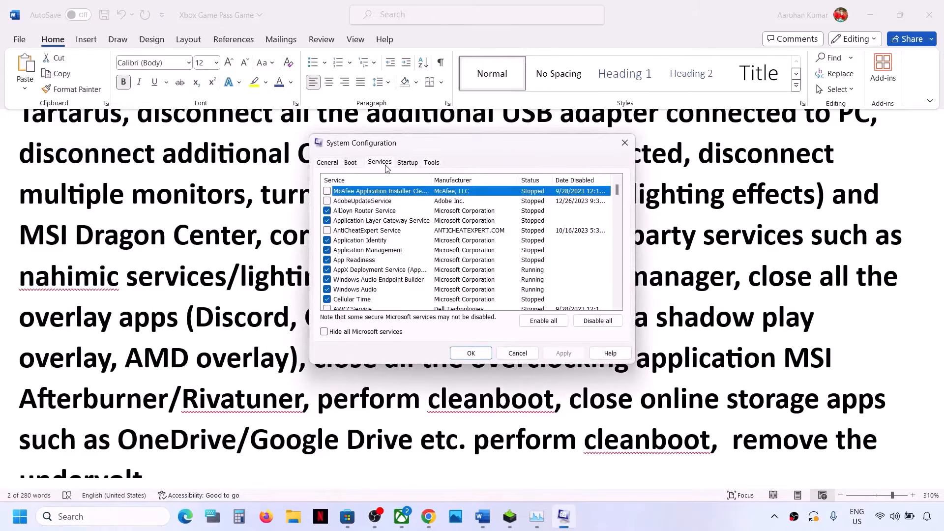
click(324, 332)
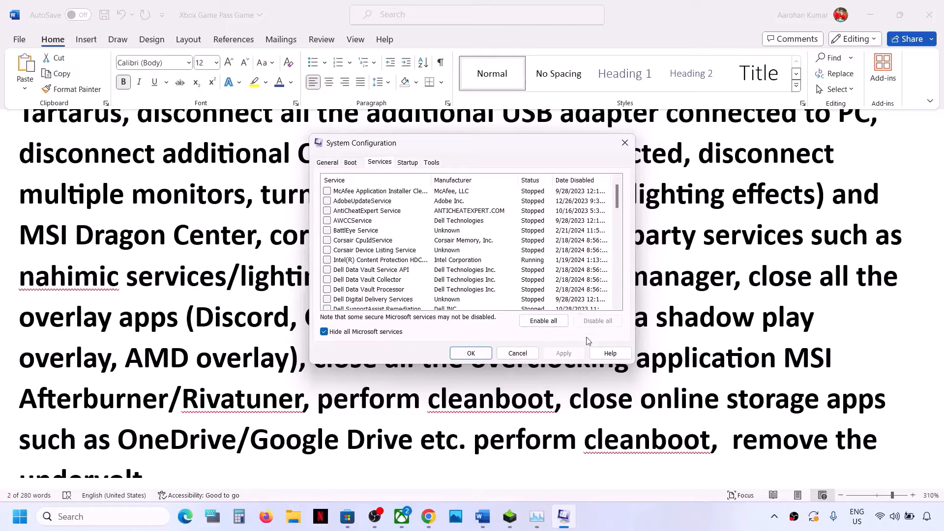
click(472, 355)
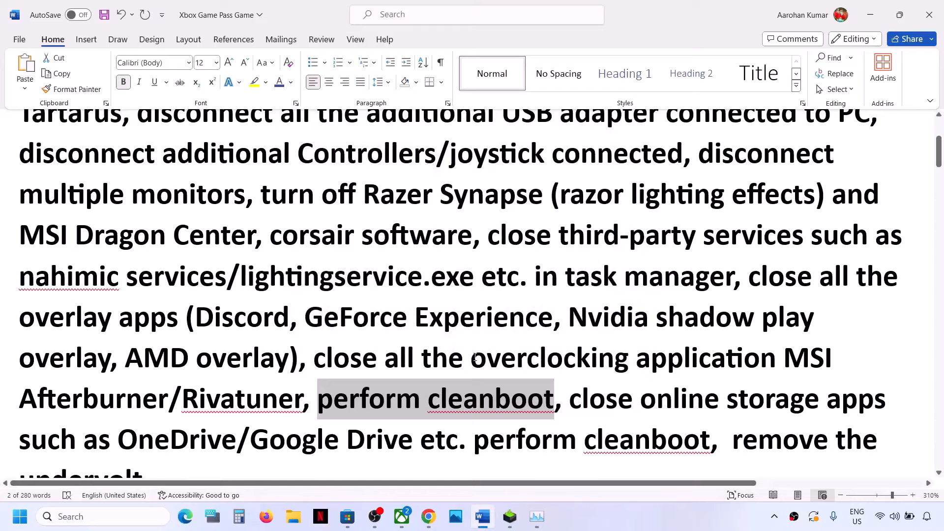
- Highlight the Step 1 advice on closing online storage apps such as OneDrive, and close OneDrive itself
scroll(475, 357, down, 2)
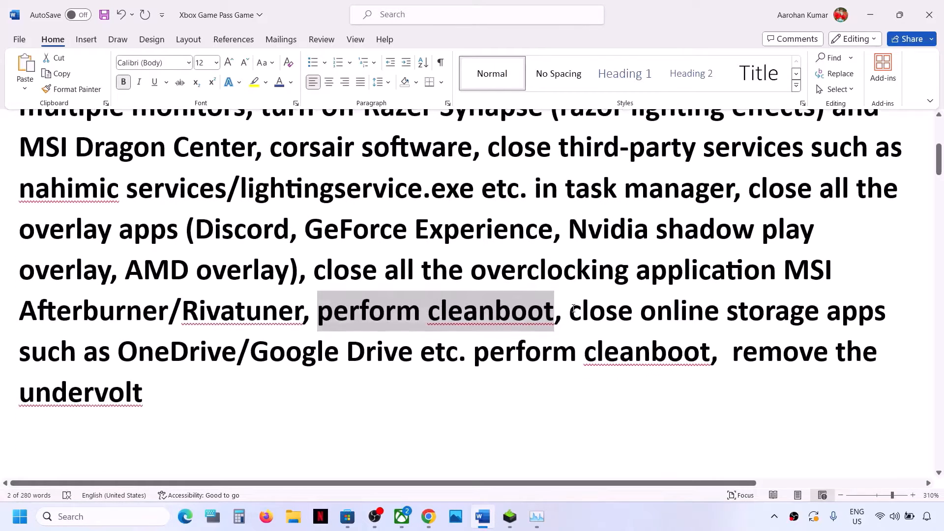
drag(573, 309, 220, 350)
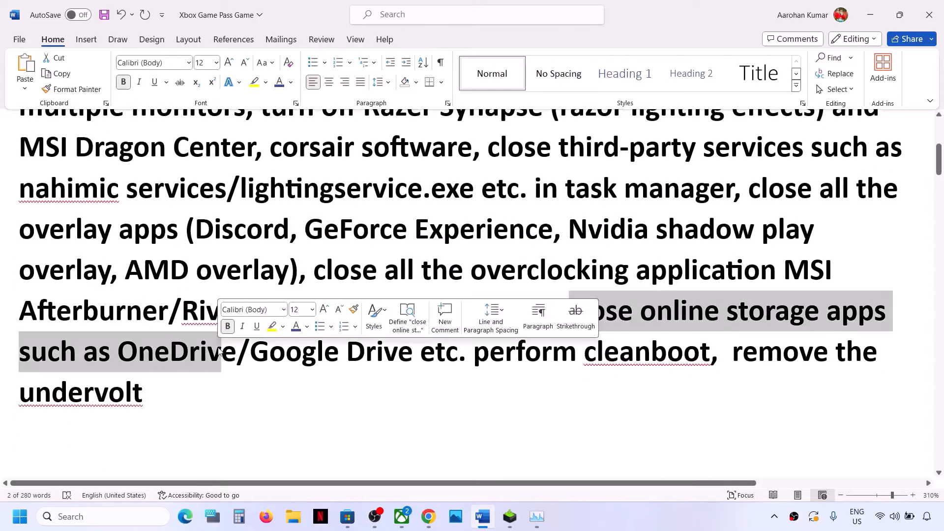
click(774, 516)
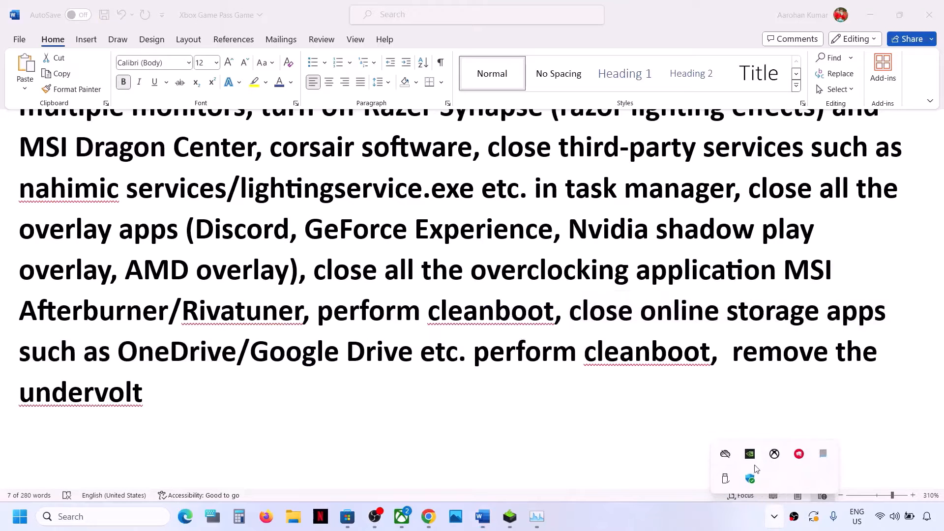
click(726, 454)
click(786, 178)
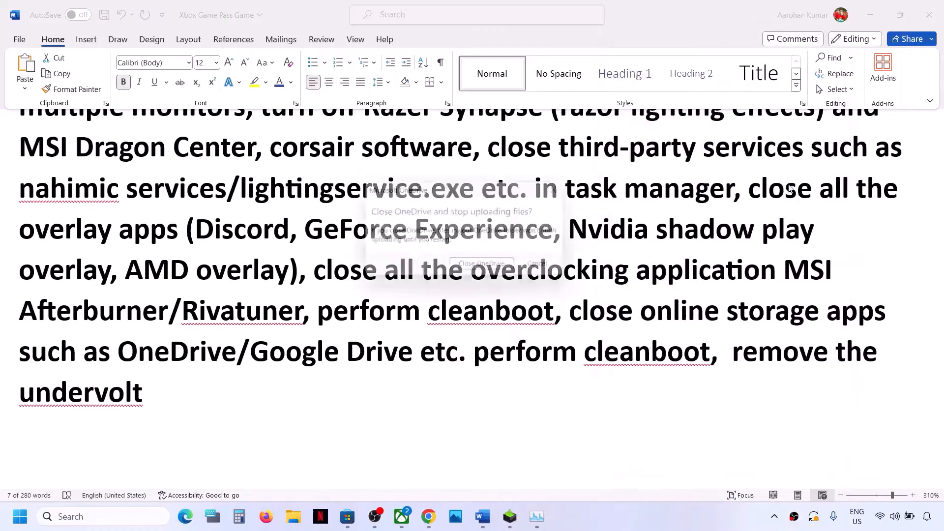
click(508, 274)
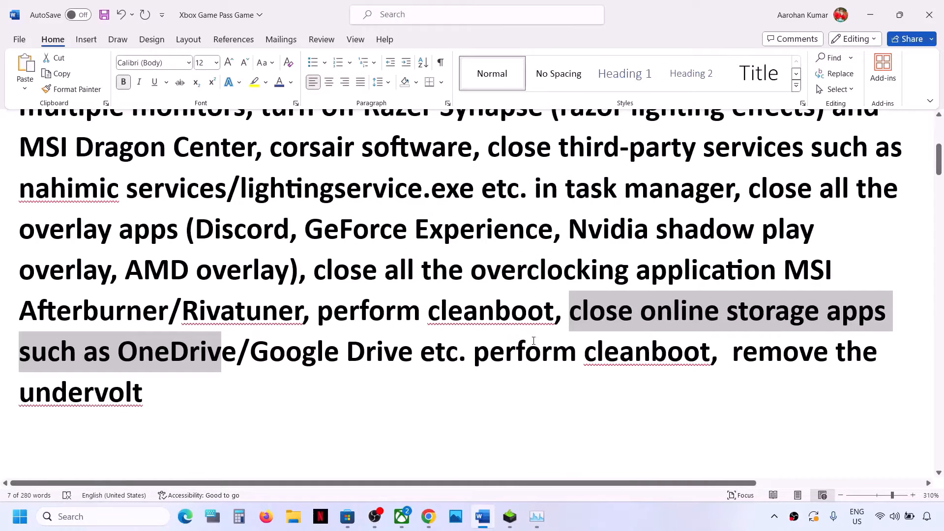
- Highlight "perform cleanboot" and "remove the undervolt" at the end of Step 1
drag(348, 313, 553, 313)
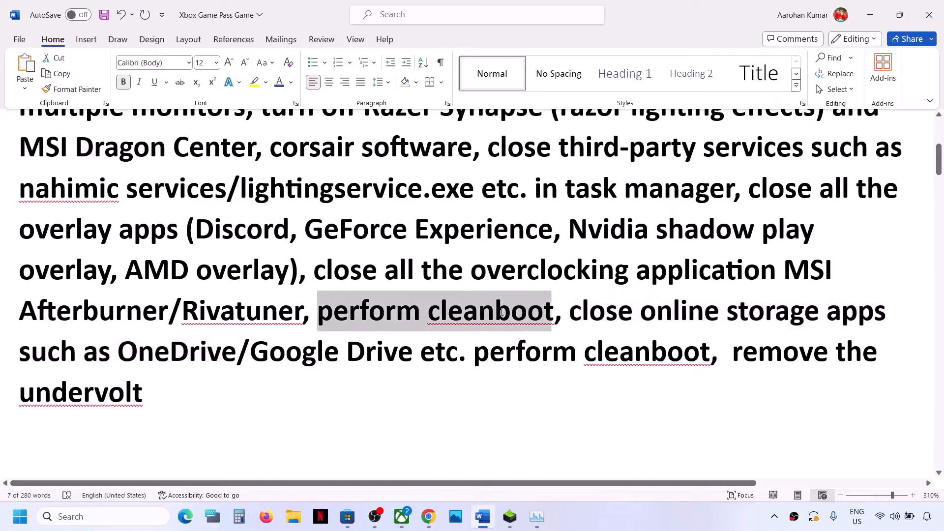
drag(741, 352, 827, 385)
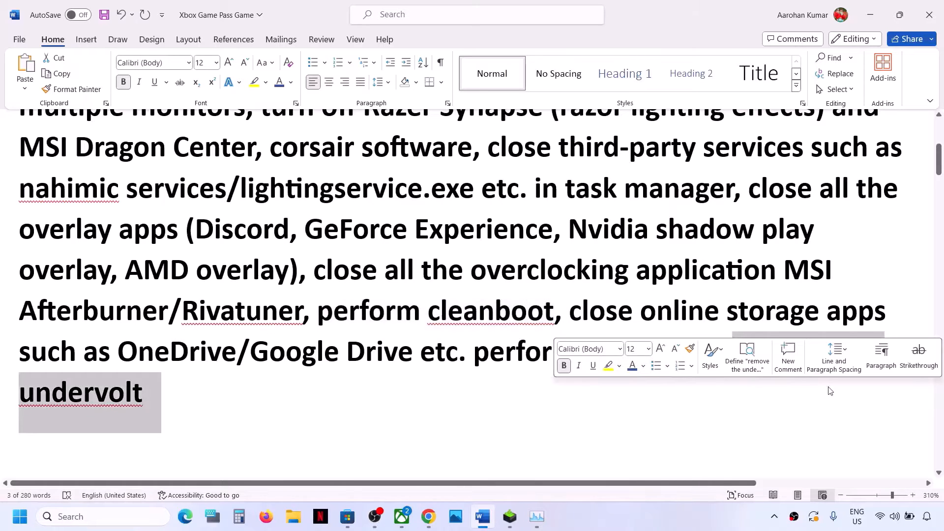
click(461, 353)
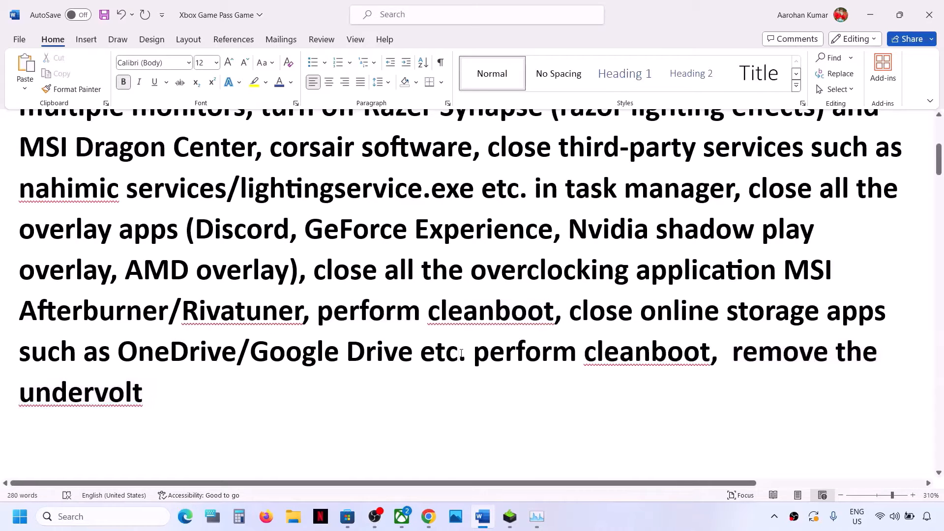
- Highlight "Restart PC" in Step 2 and go back to the Step 1 text
scroll(461, 353, down, 3)
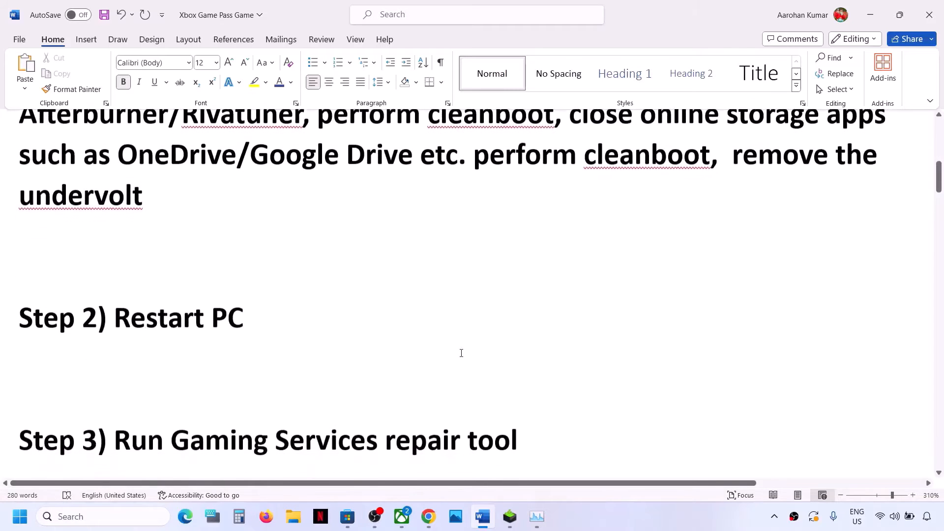
scroll(143, 355, up, 1)
drag(113, 358, 328, 367)
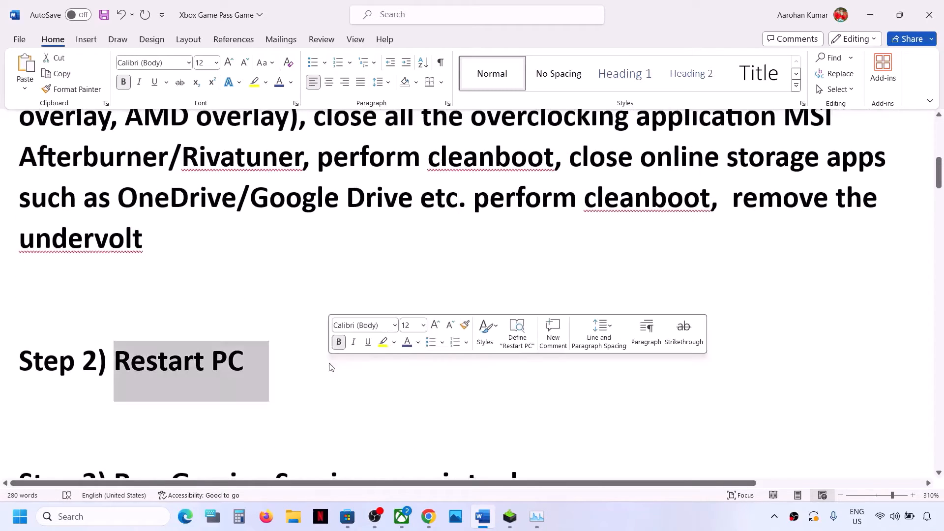
scroll(210, 225, up, 2)
scroll(210, 225, up, 1)
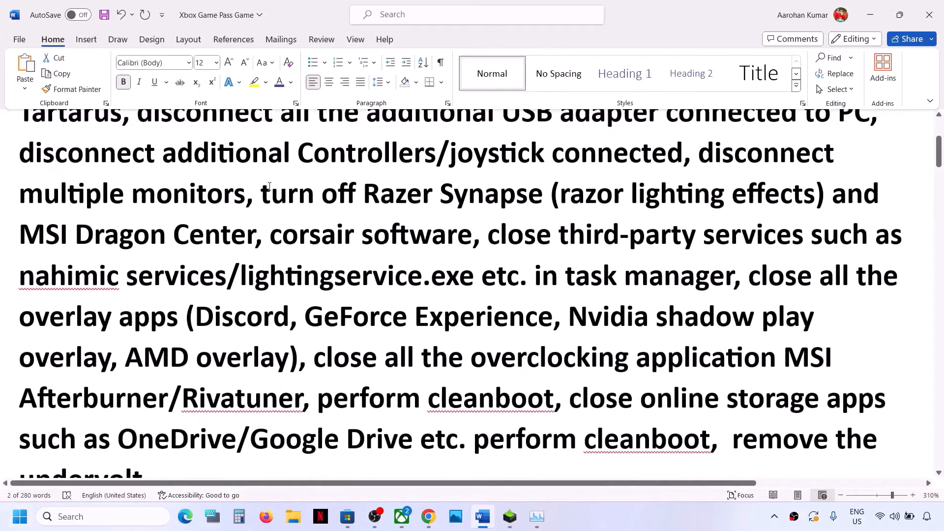
- Bring up the PC's power options for the Step 2 restart and dismiss them without restarting
scroll(148, 321, down, 5)
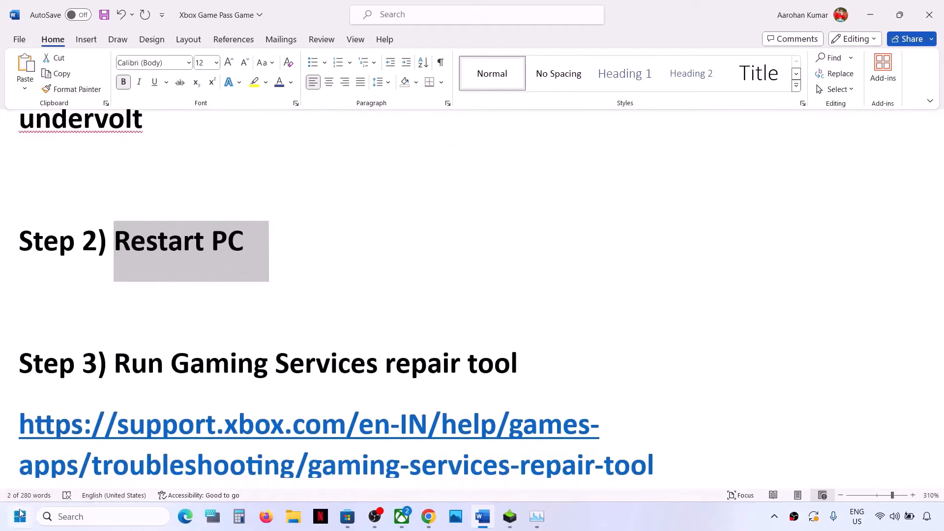
click(20, 516)
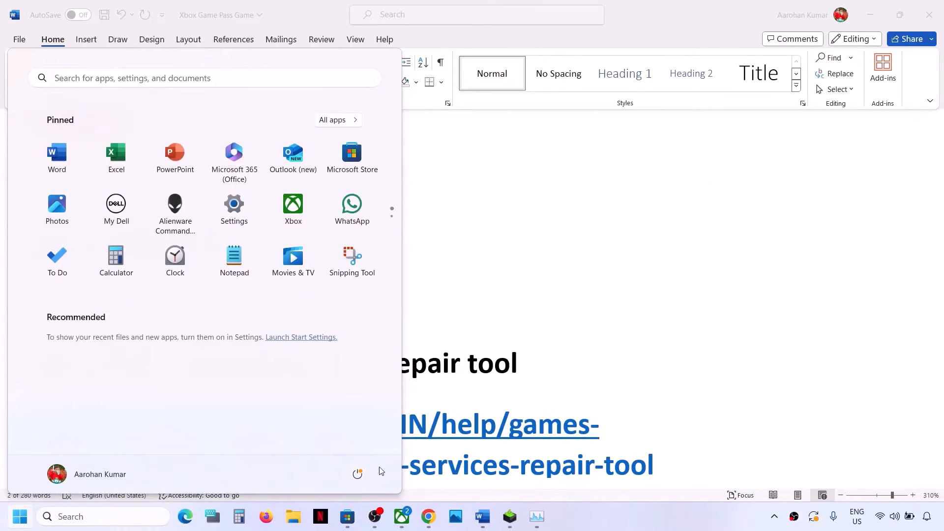
click(358, 473)
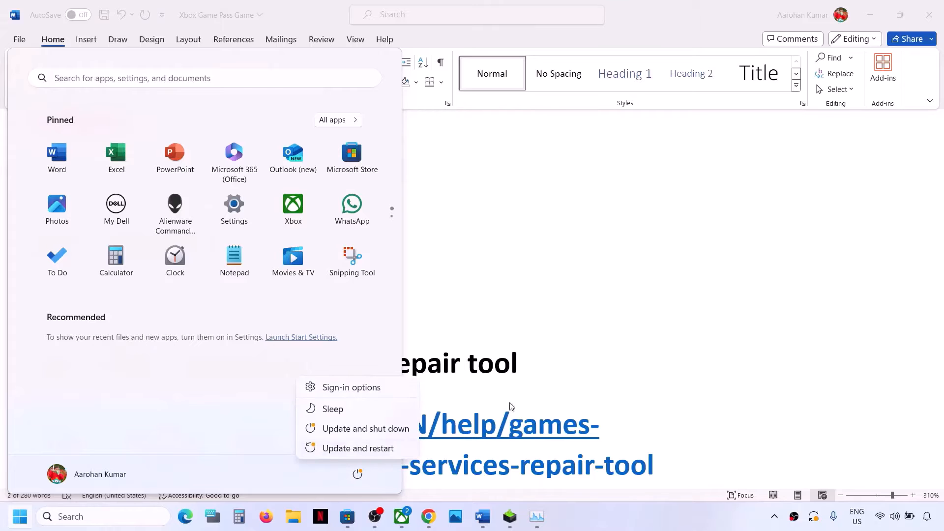
click(615, 340)
click(614, 341)
- Highlight the Step 3 repair tool link and switch to the Gaming Services Repair Tool page in Chrome
scroll(330, 364, down, 3)
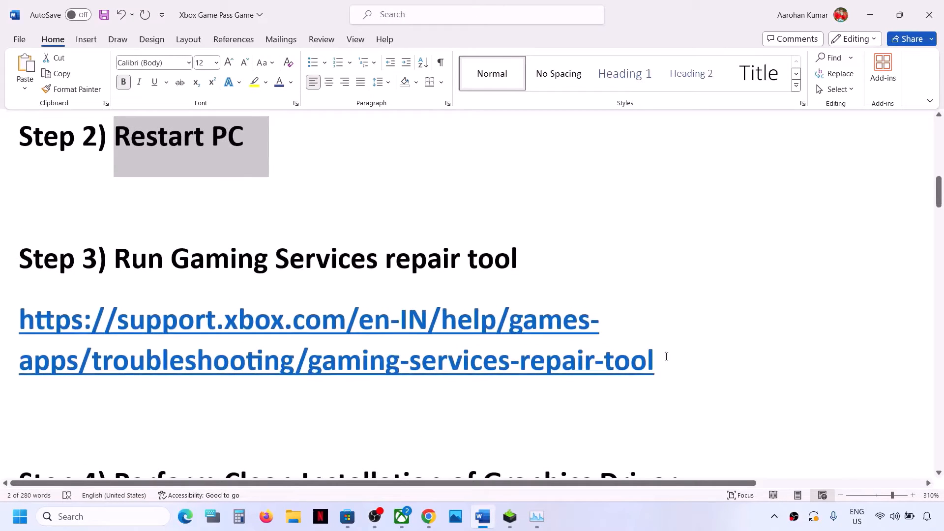
drag(666, 356, 315, 316)
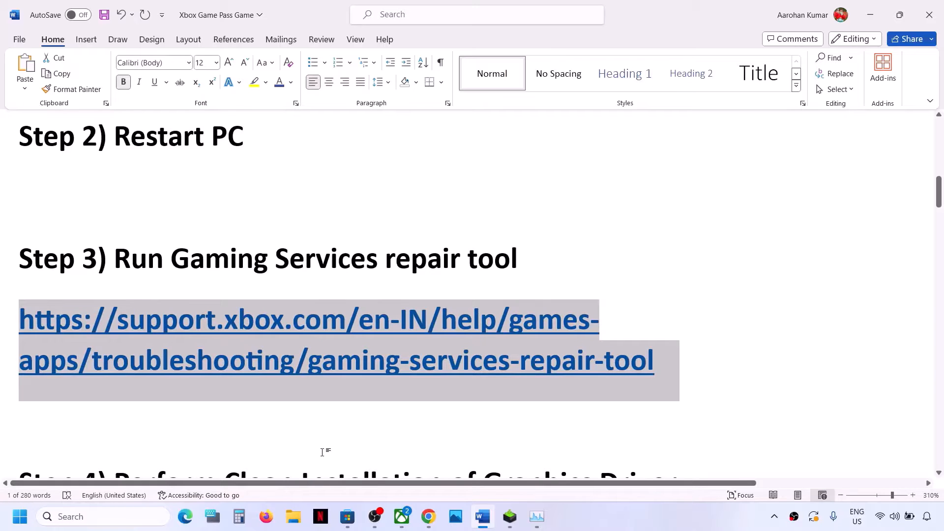
click(428, 516)
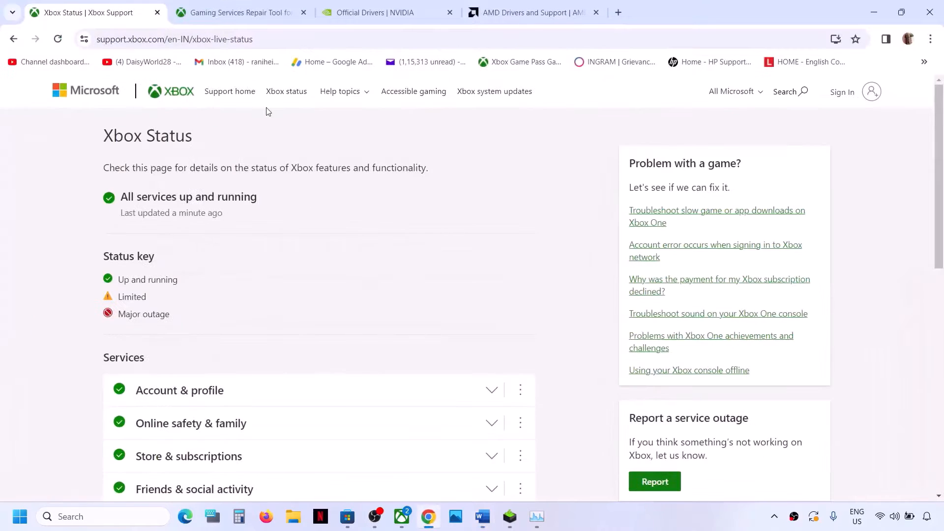
click(240, 12)
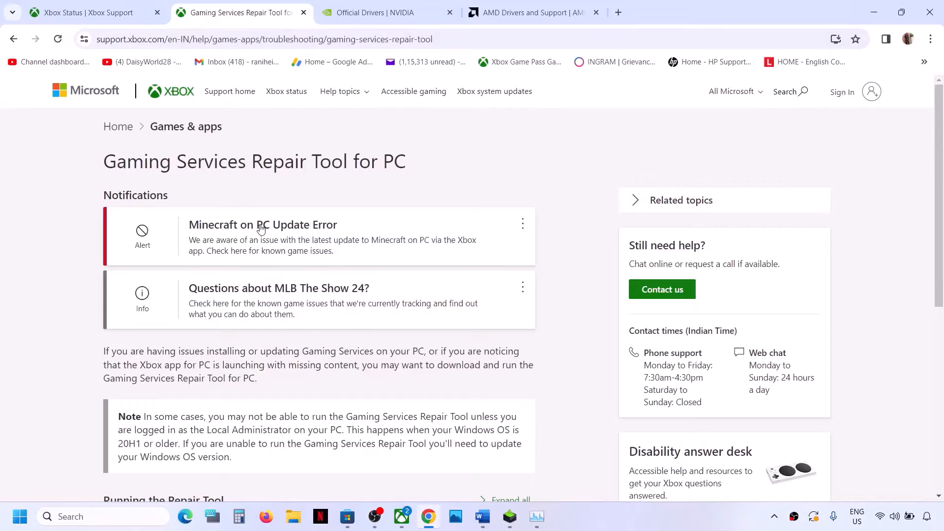
- Download the Gaming Services Repair Tool from the page's "Downloadable version" section and run GamingRepairTool.exe
scroll(260, 229, down, 5)
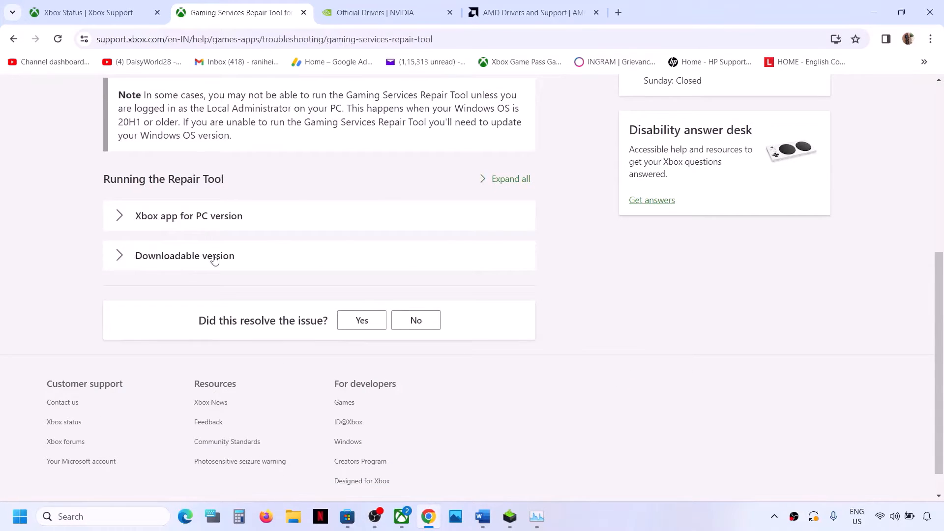
click(118, 255)
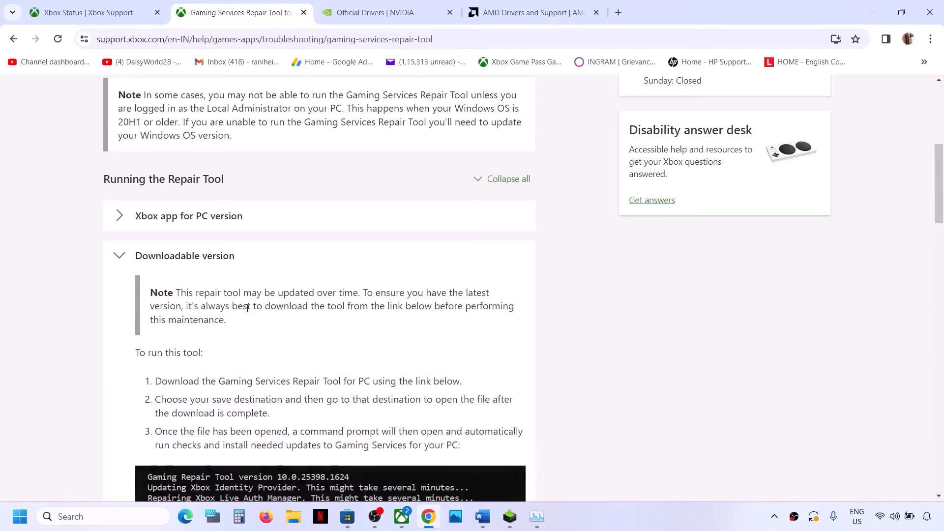
scroll(247, 307, down, 2)
scroll(247, 308, down, 5)
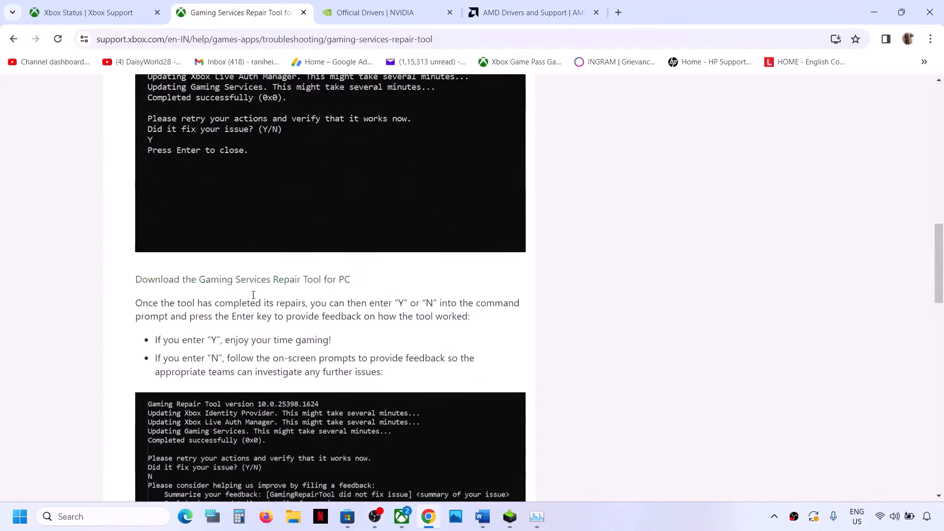
click(309, 281)
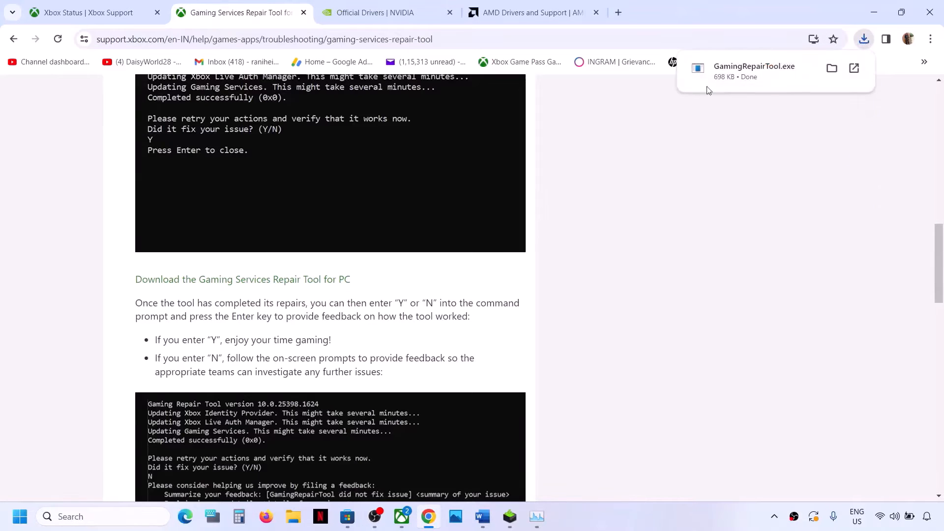
click(732, 73)
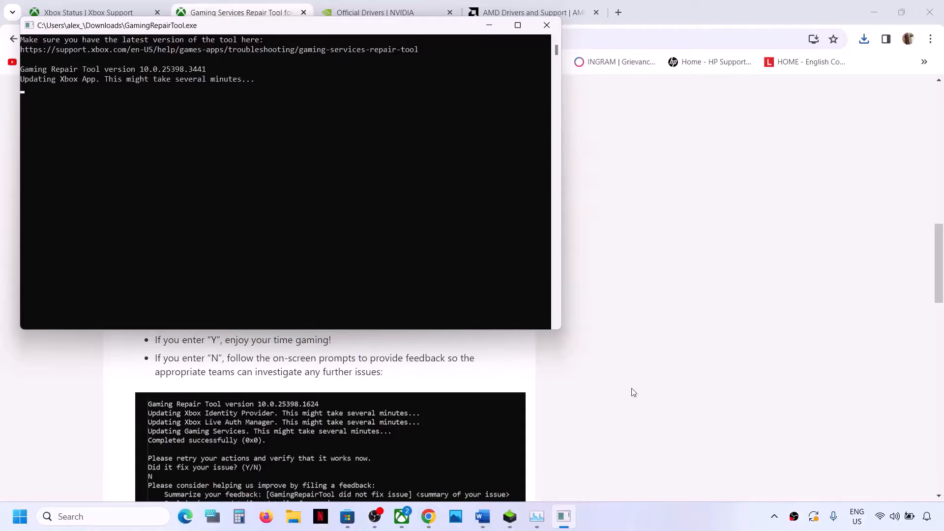
- Switch to the Xbox app and start repairing with the Gaming Services Repair Tool from Xbox Support
click(613, 417)
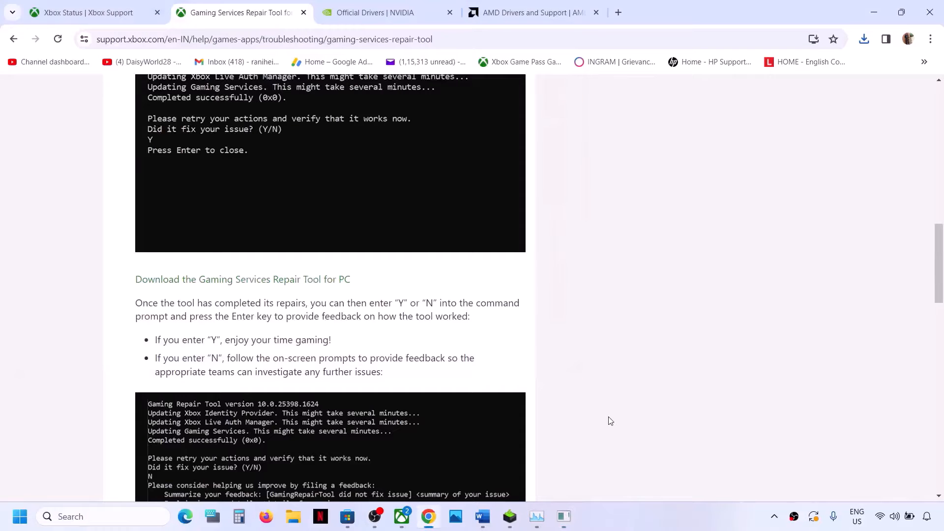
click(401, 521)
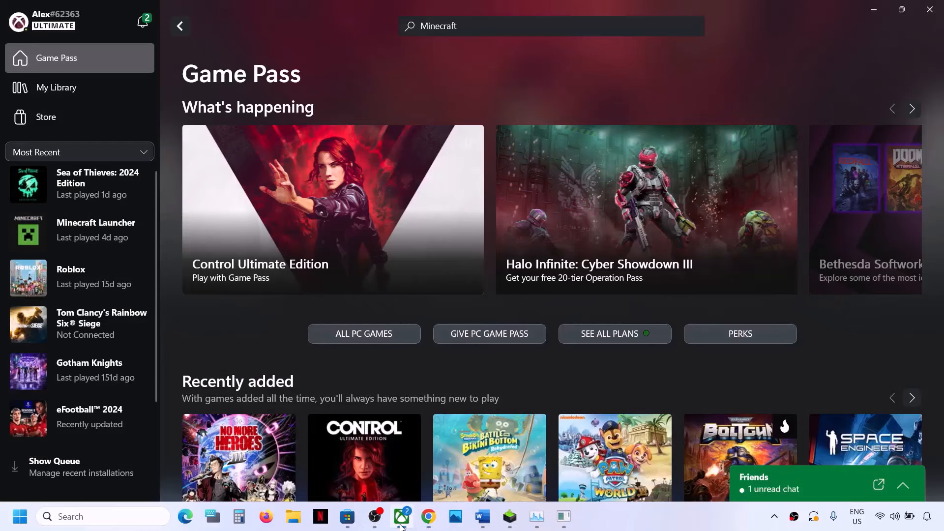
click(44, 24)
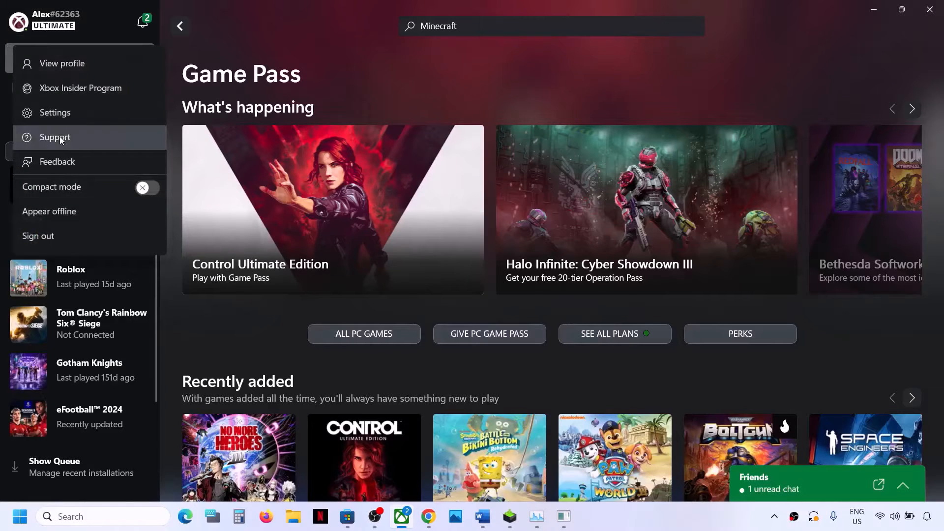
click(60, 137)
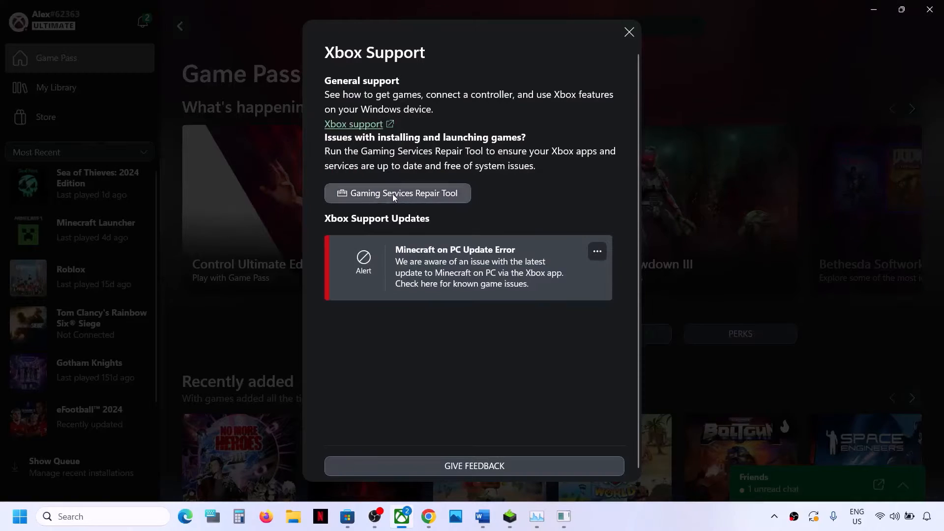
click(431, 192)
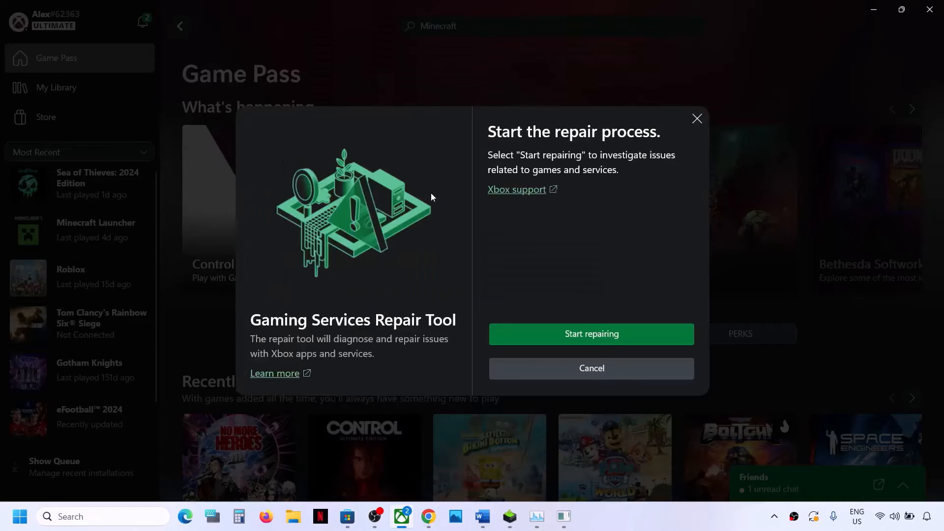
click(590, 335)
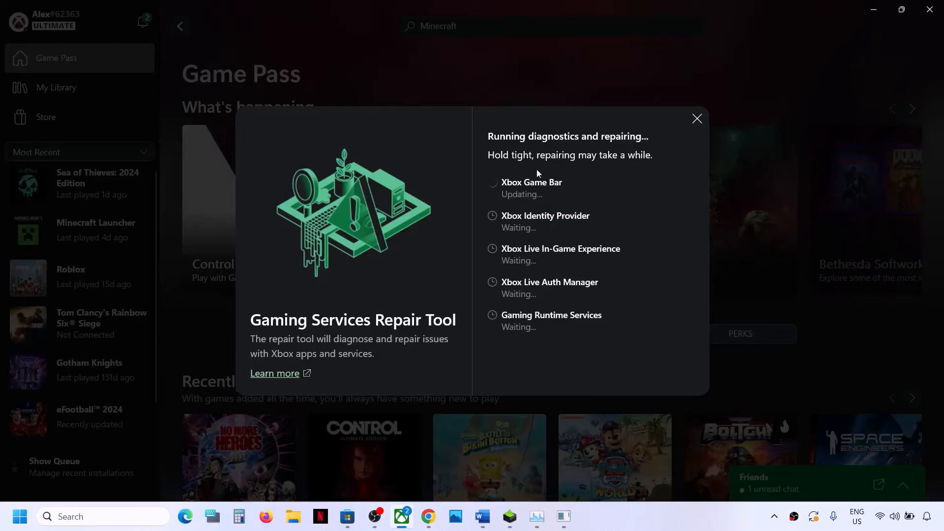
- Return to the Word fix list and highlight Step 4 on clean graphics driver installation with its NVIDIA and AMD links
click(482, 525)
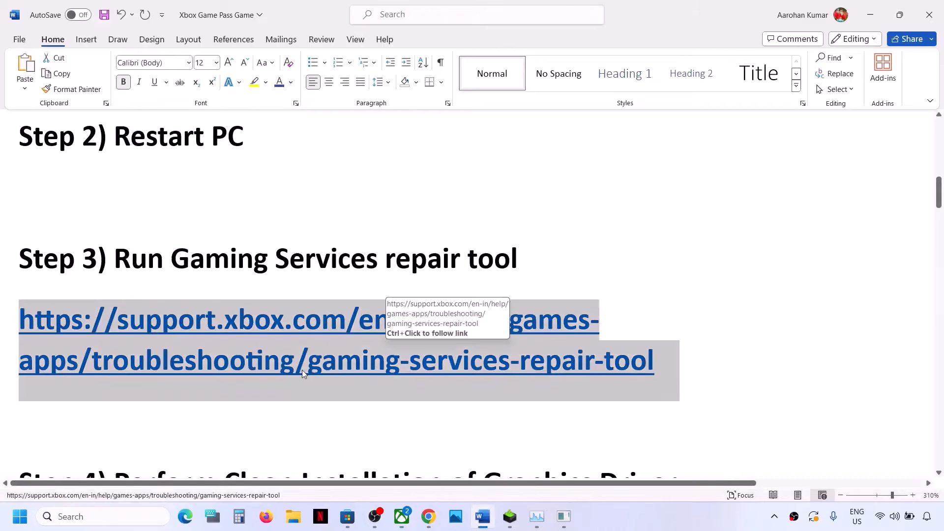
scroll(302, 369, down, 3)
drag(118, 333, 646, 337)
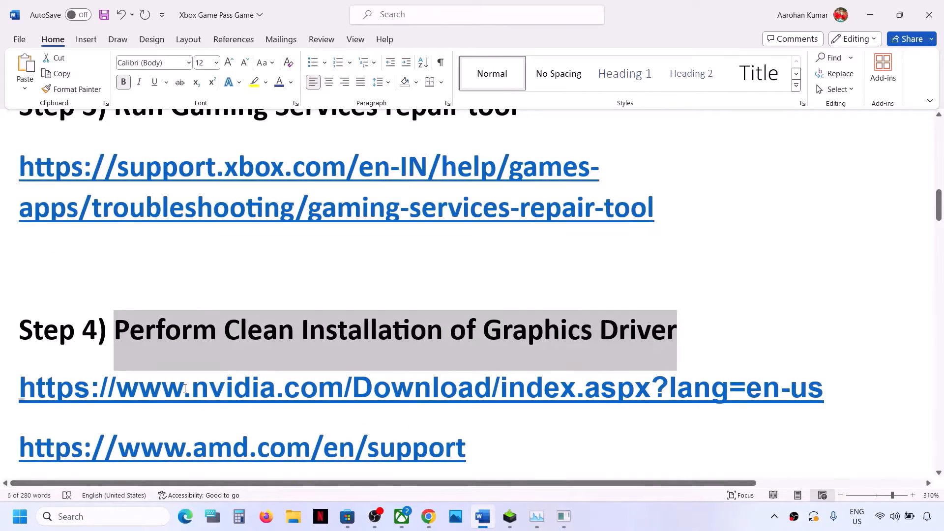
drag(180, 389, 473, 393)
scroll(473, 392, down, 2)
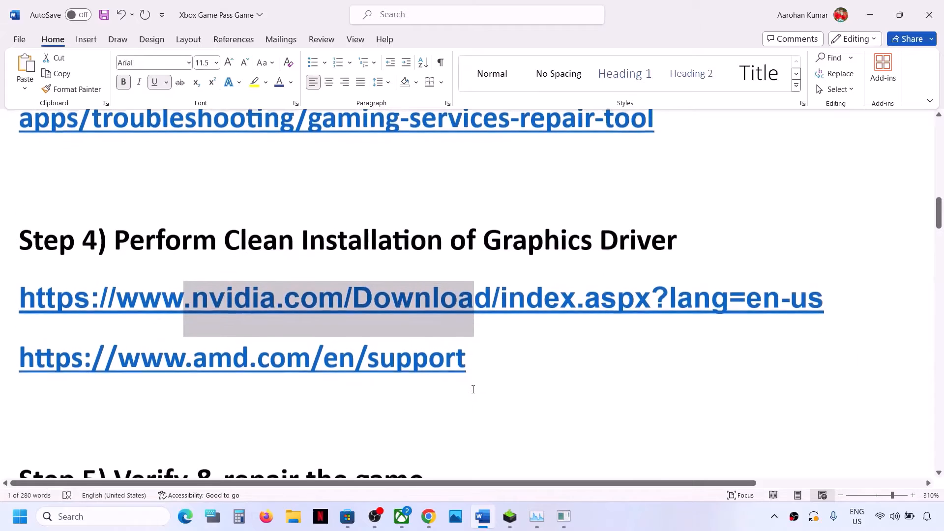
drag(166, 358, 444, 357)
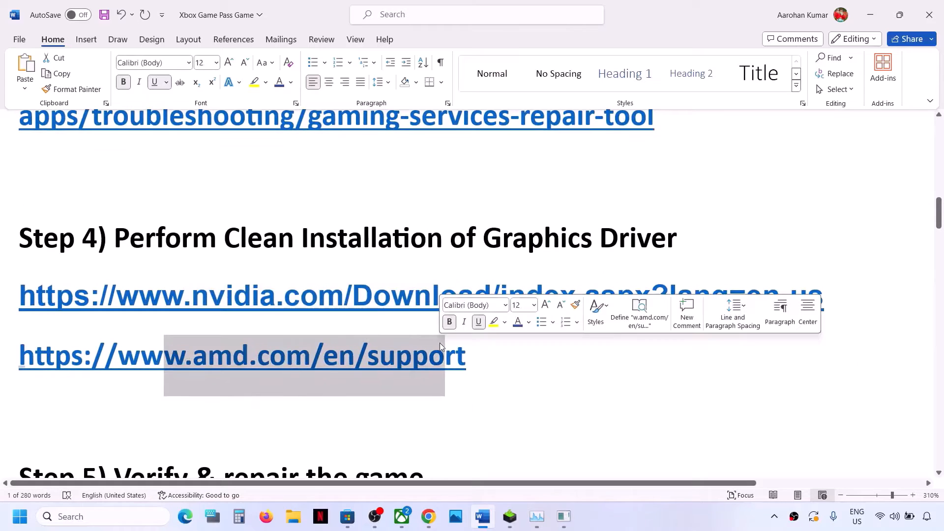
double_click(403, 296)
triple_click(403, 297)
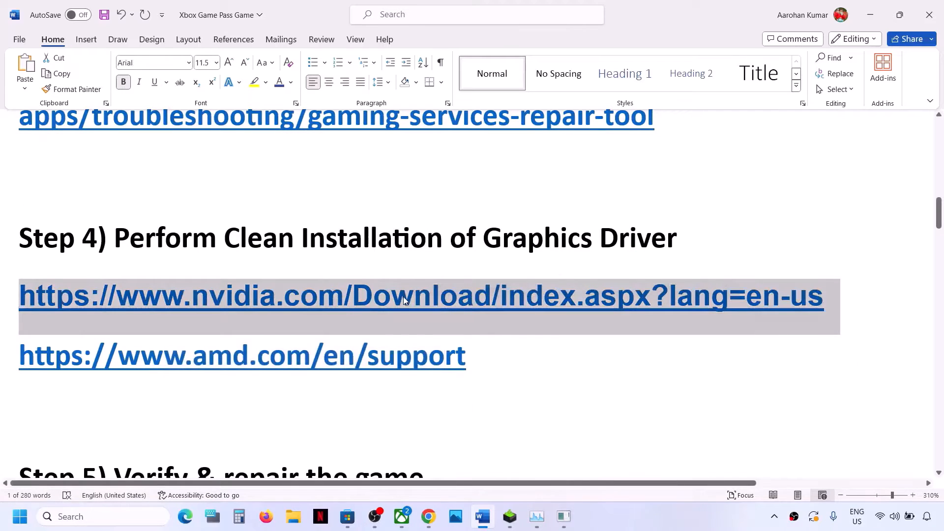
- In Chrome, search NVIDIA's driver page for the GeForce RTX 30 Series (Notebooks), GeForce RTX 3050 Laptop GPU driver on Windows 11
click(428, 516)
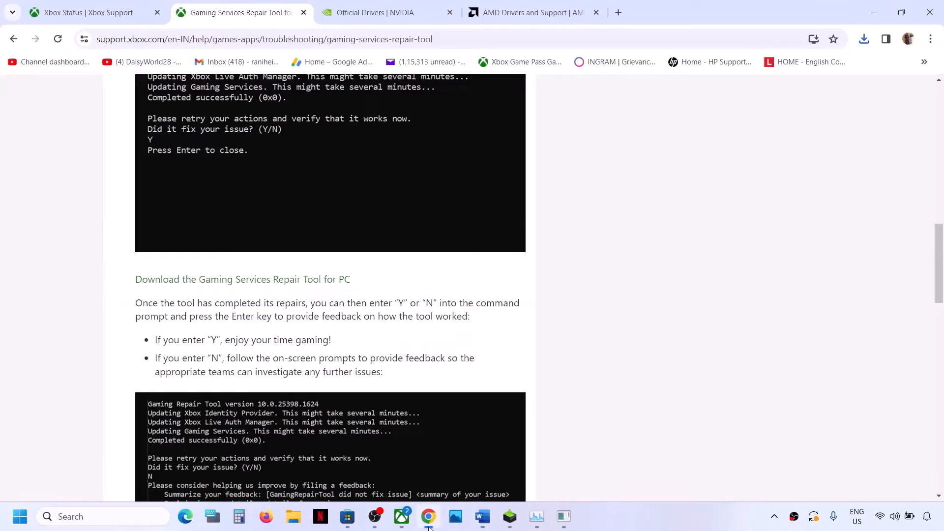
click(388, 16)
click(470, 198)
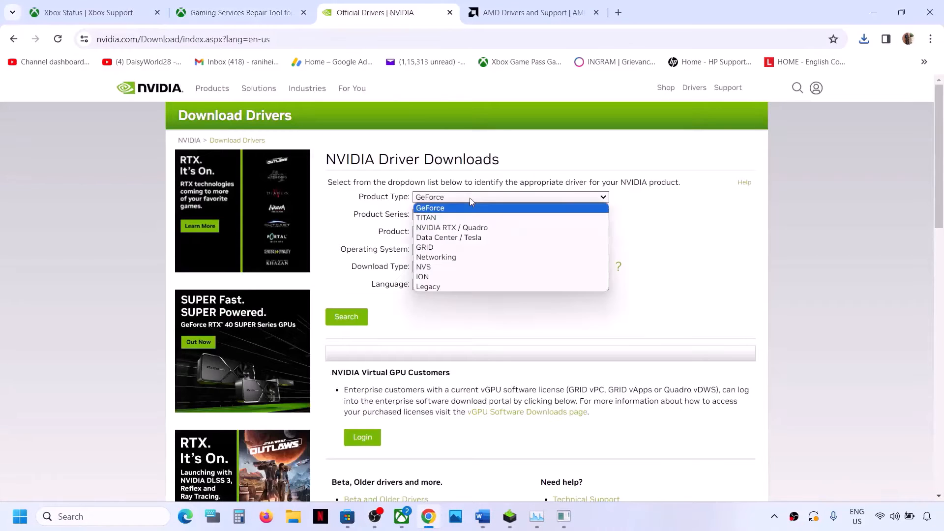
click(453, 212)
click(457, 215)
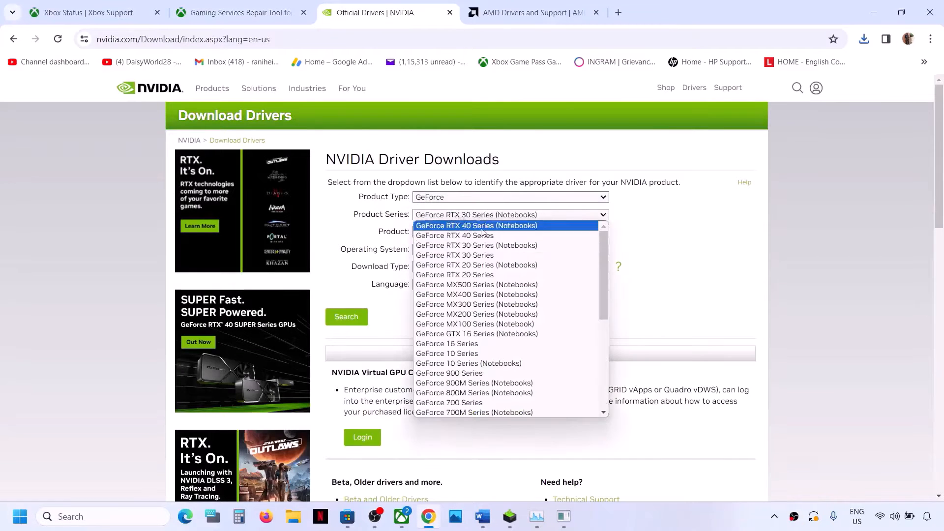
click(483, 249)
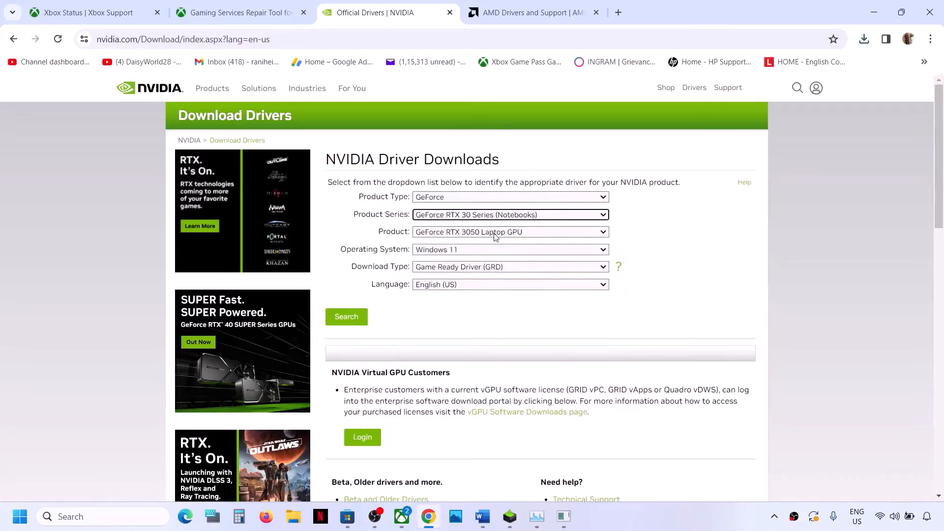
click(495, 237)
click(494, 309)
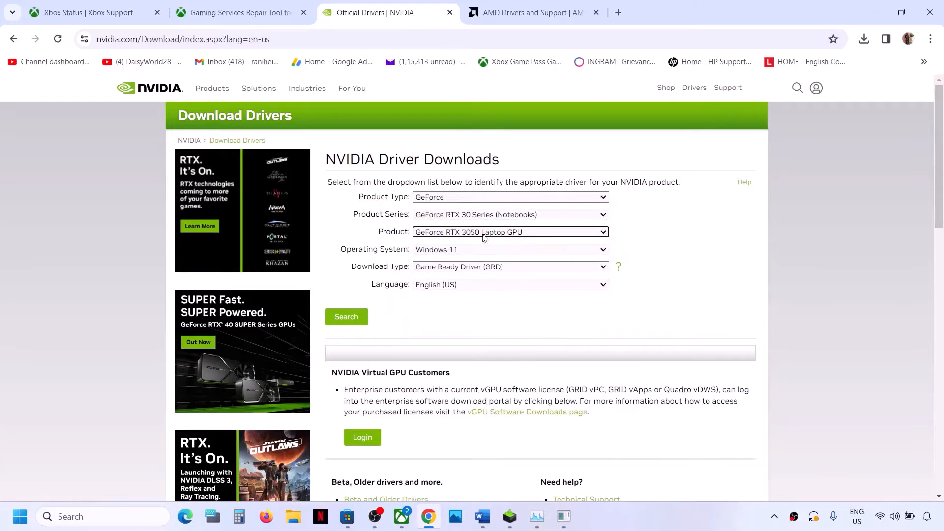
click(474, 251)
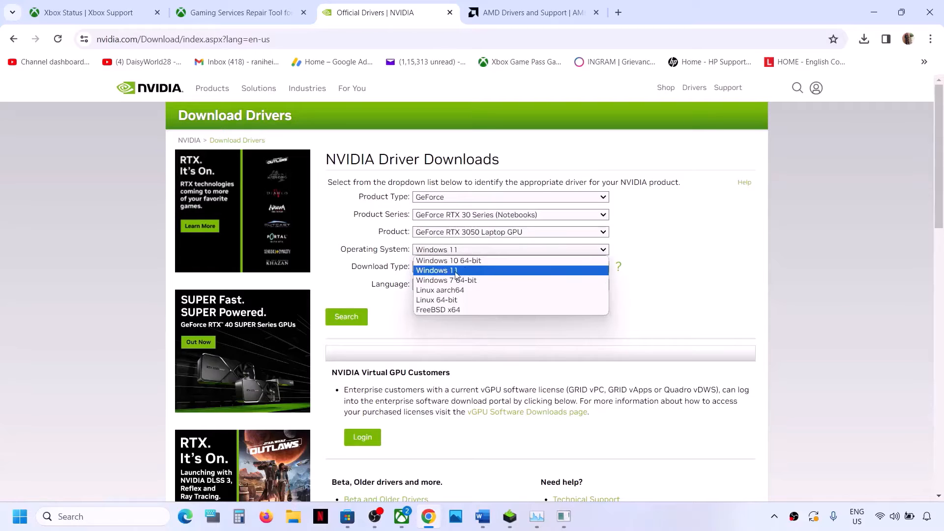
click(462, 271)
click(347, 317)
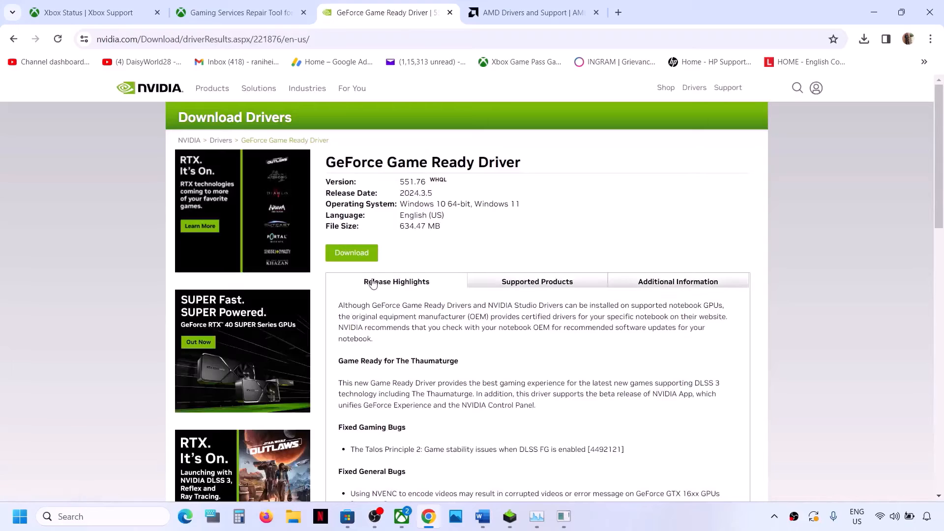
- Download the GeForce Game Ready Driver 551.76 and check its download progress
click(352, 254)
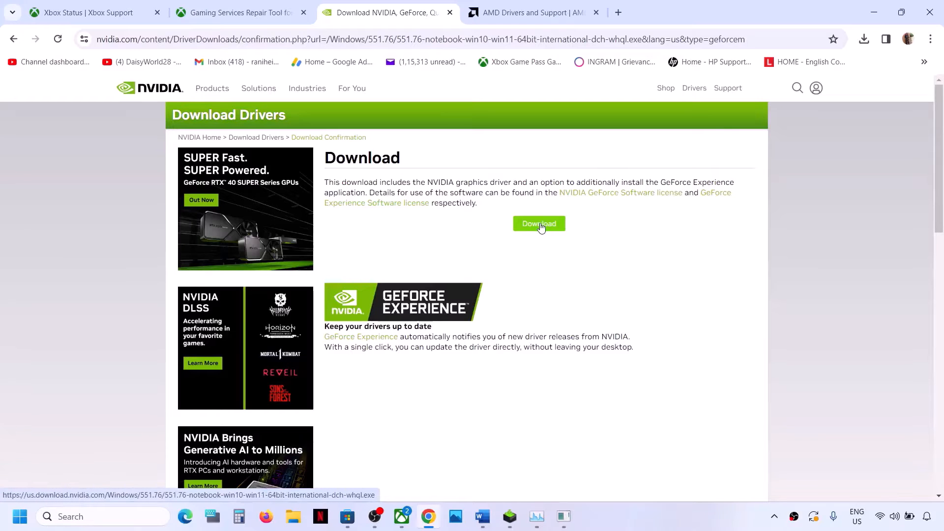
click(541, 227)
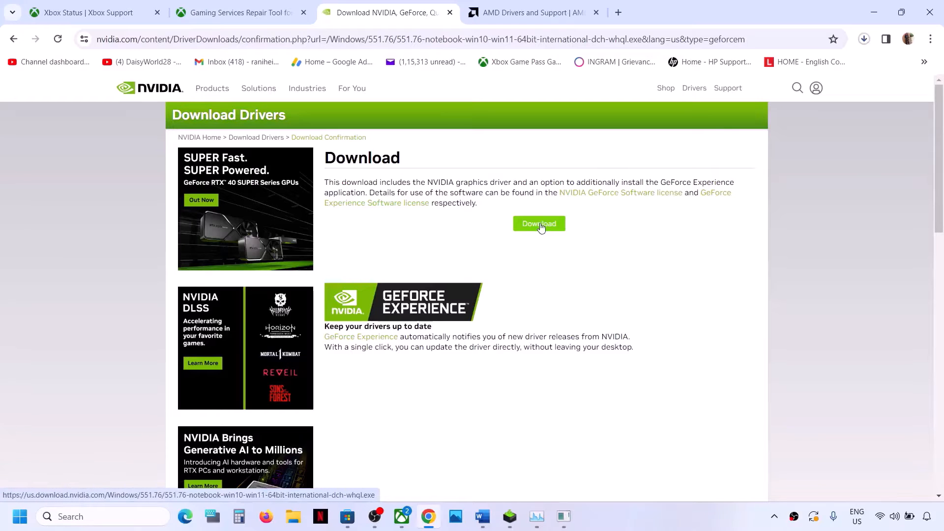
click(865, 41)
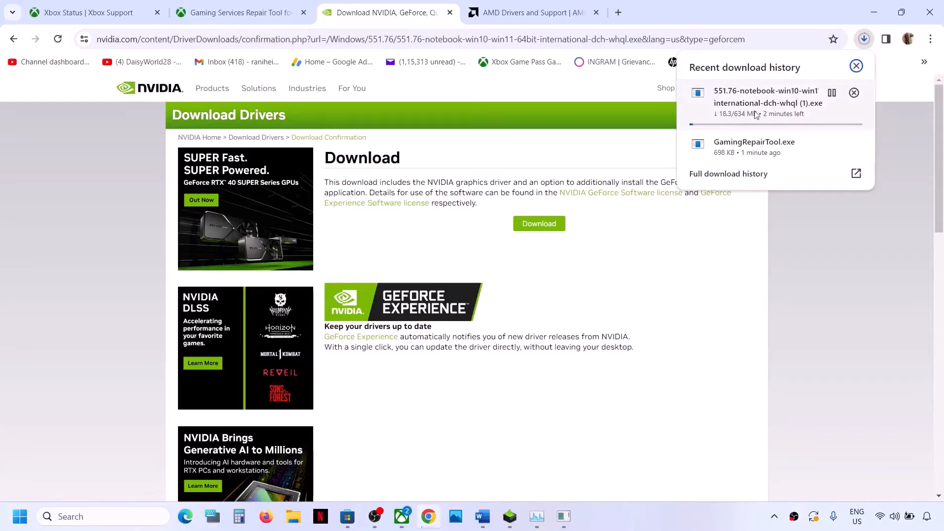
- In the NVIDIA driver 551.76 installer, accept the license and set up a Custom (Advanced) install with Perform a clean installation enabled
click(510, 516)
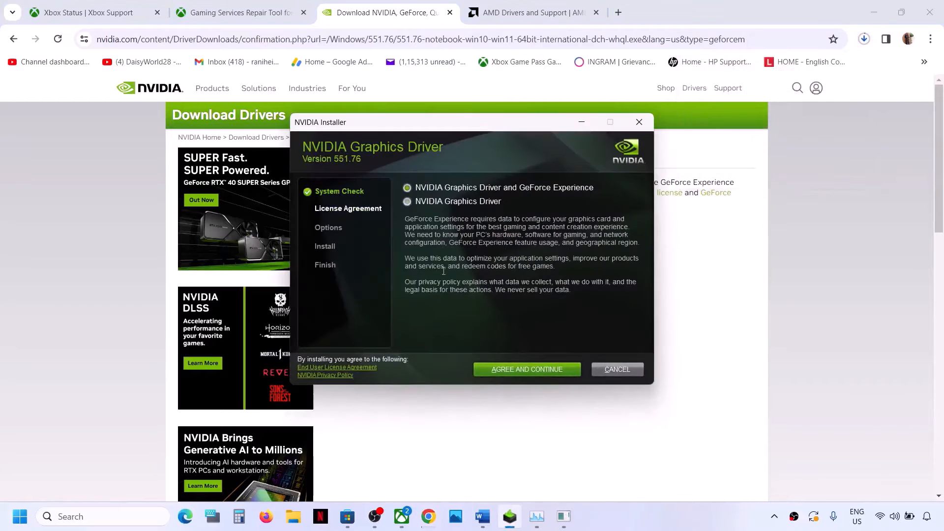
click(521, 372)
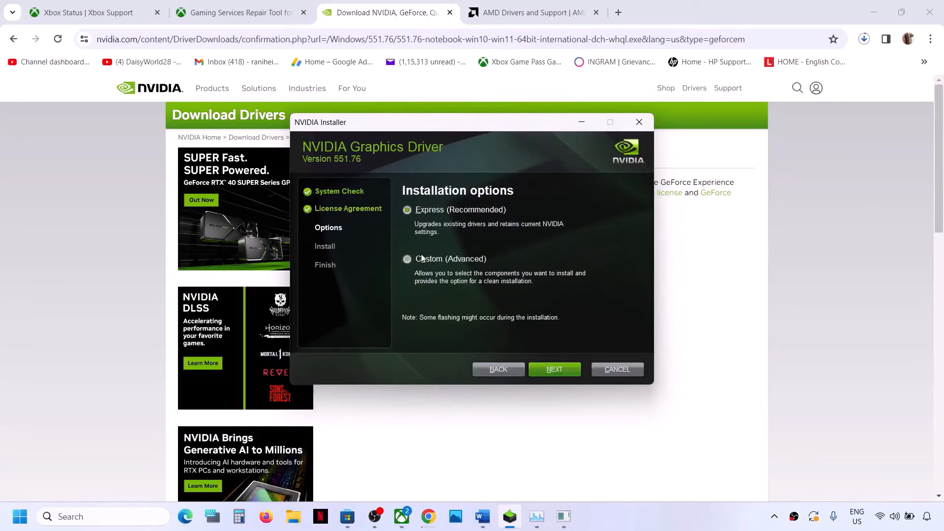
click(408, 260)
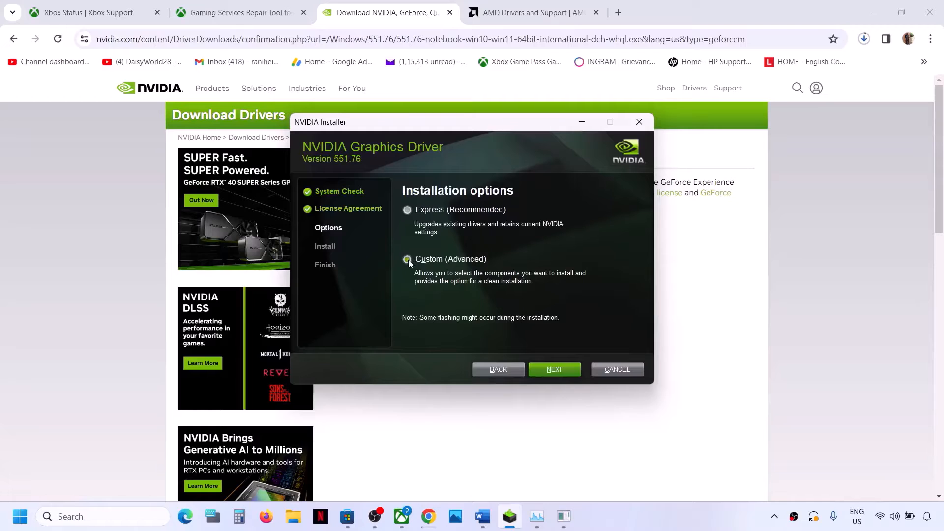
click(547, 371)
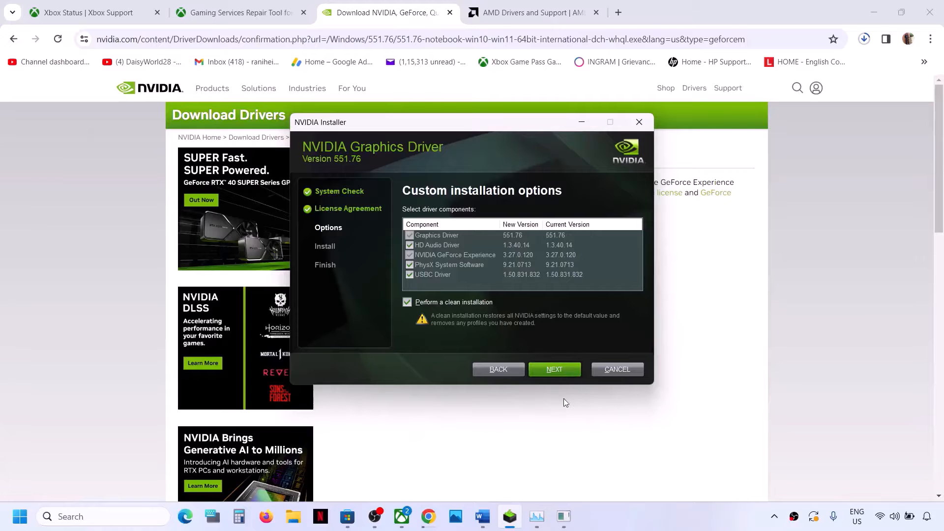
key(super+f)
click(823, 301)
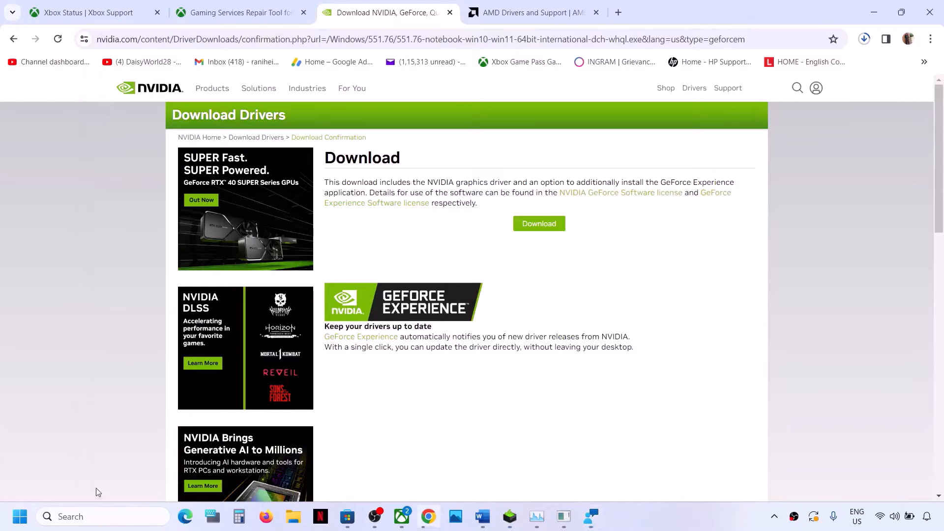
- Check the Windows power options for Update and restart without restarting the computer
click(20, 516)
click(356, 473)
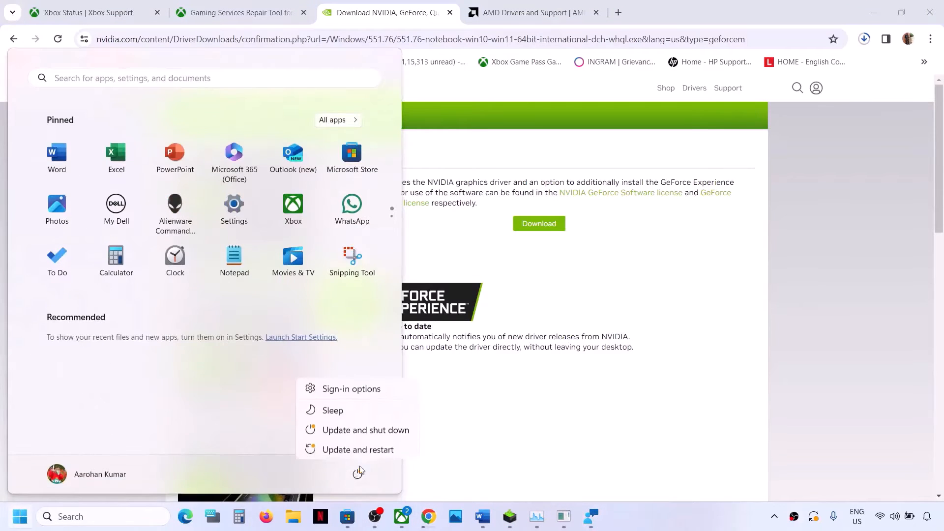
click(610, 407)
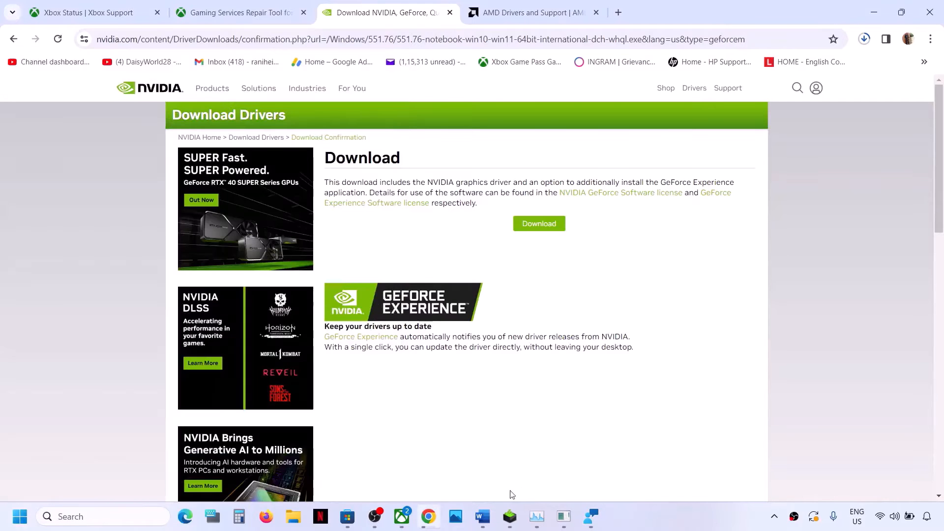
- Return to the Word fix list and highlight Step 5, "Verify & repair the game"
click(482, 516)
scroll(356, 350, down, 3)
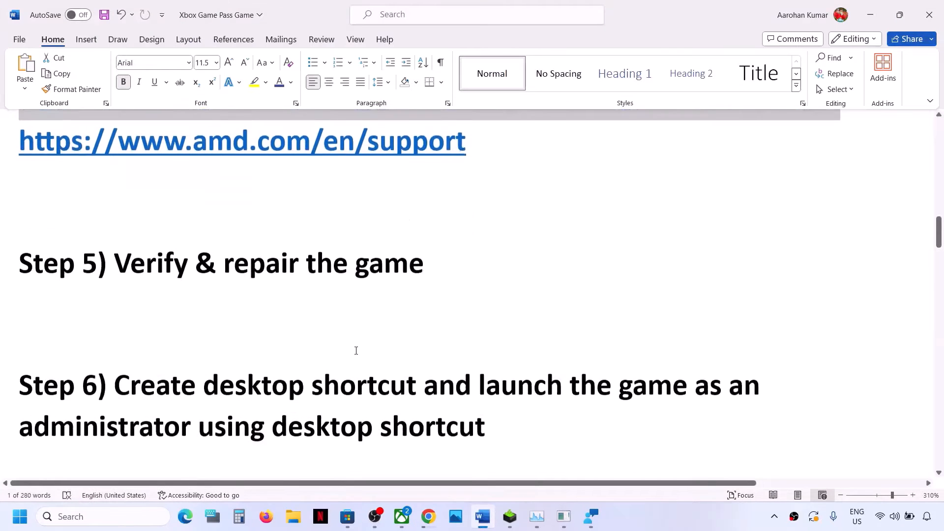
scroll(334, 337, up, 1)
drag(160, 342, 439, 344)
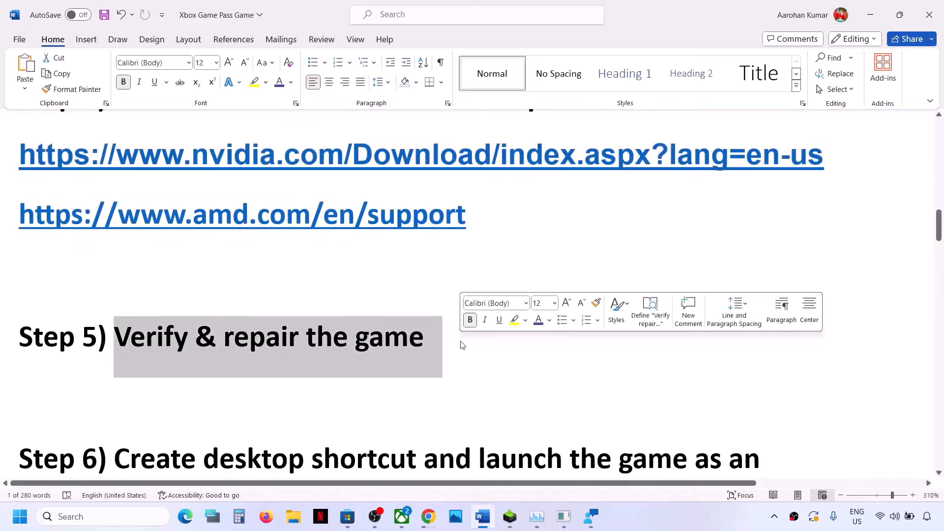
- Dismiss the required-update prompt in the Xbox app, close the open repair tool console and bring the Xbox app back up
click(402, 523)
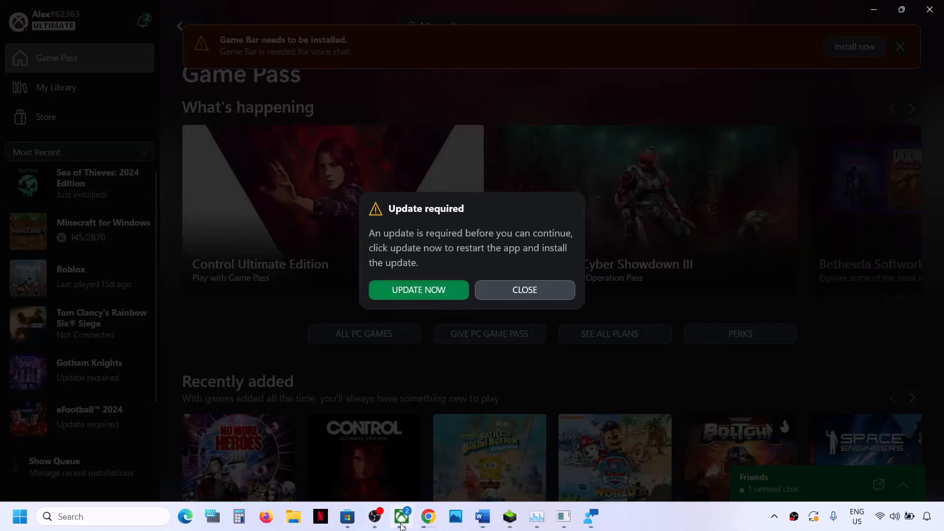
click(527, 290)
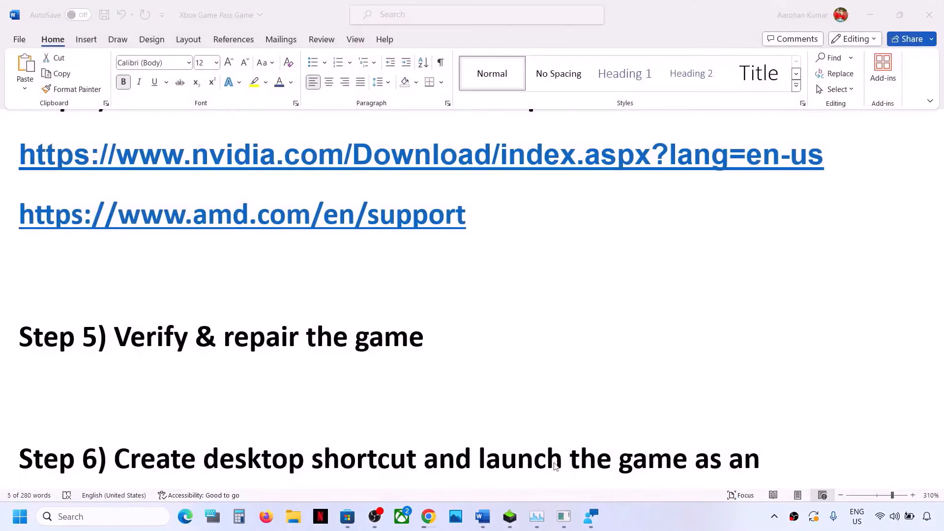
click(565, 523)
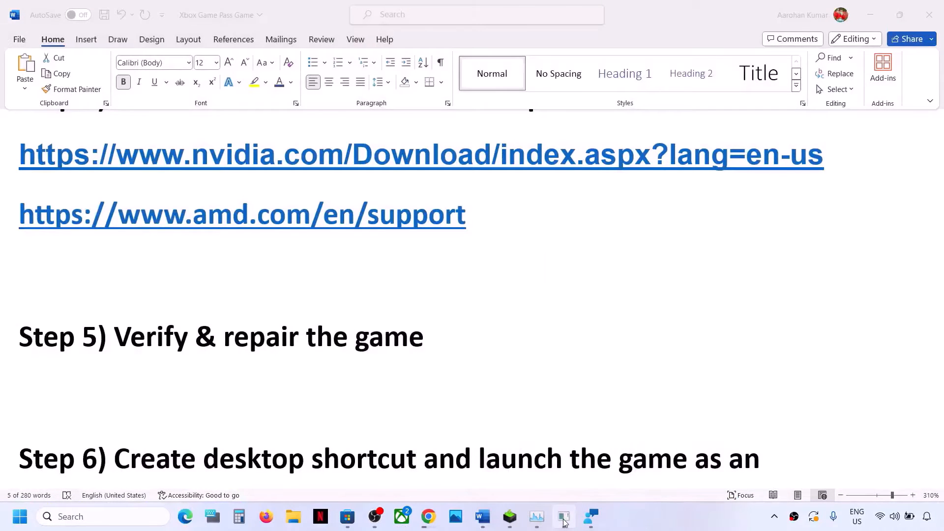
key(Return)
click(403, 519)
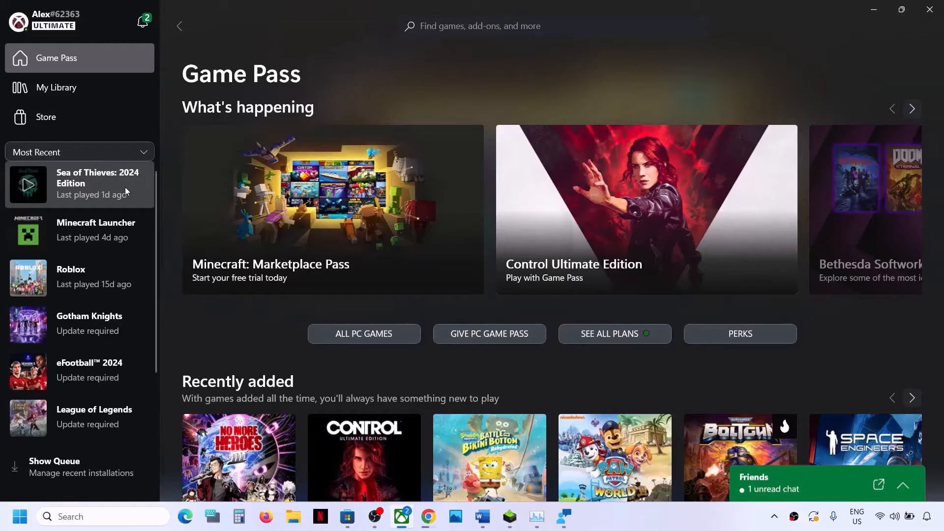
- Verify and repair the files of Sea of Thieves: 2024 Edition in the Xbox app and view its game page
right_click(81, 186)
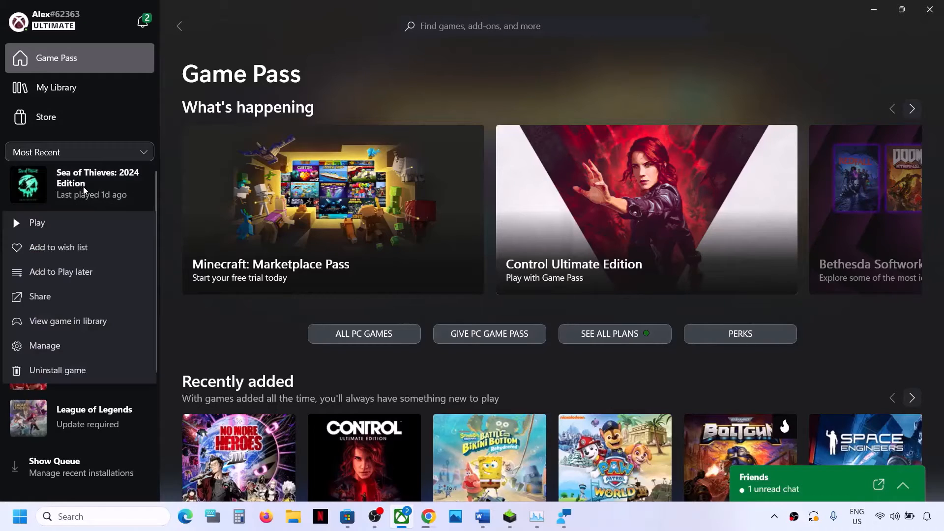
click(58, 348)
click(513, 126)
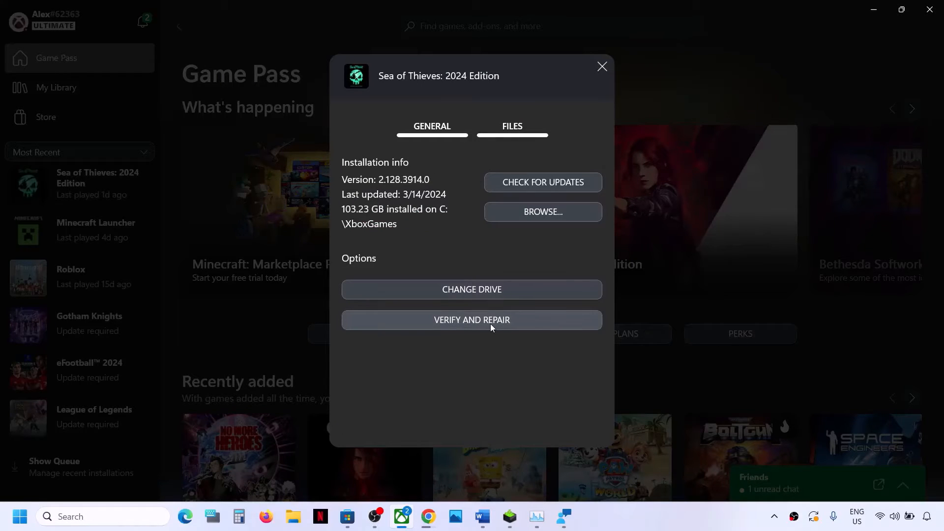
click(477, 322)
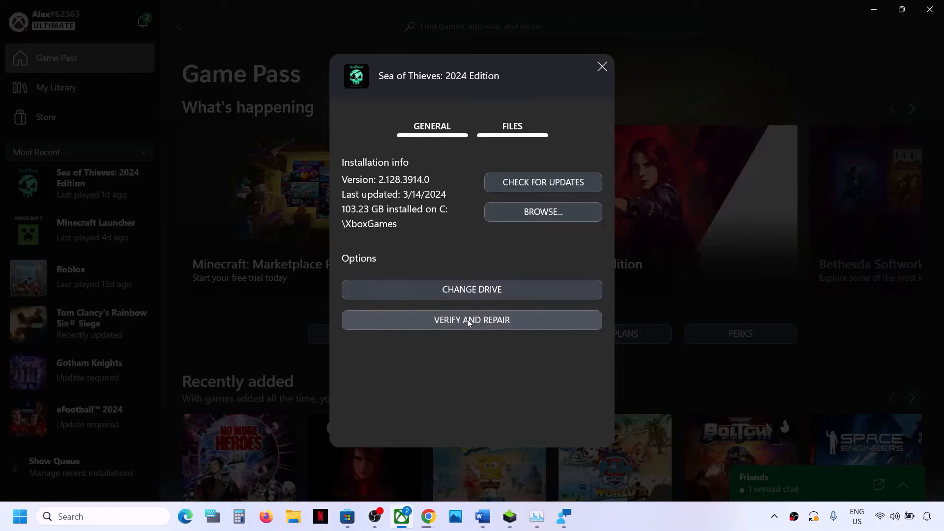
click(477, 322)
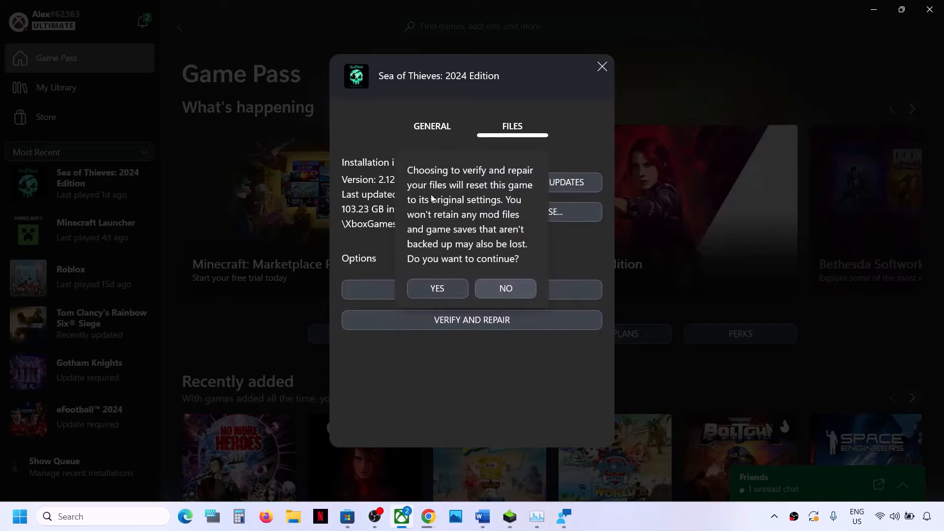
click(445, 289)
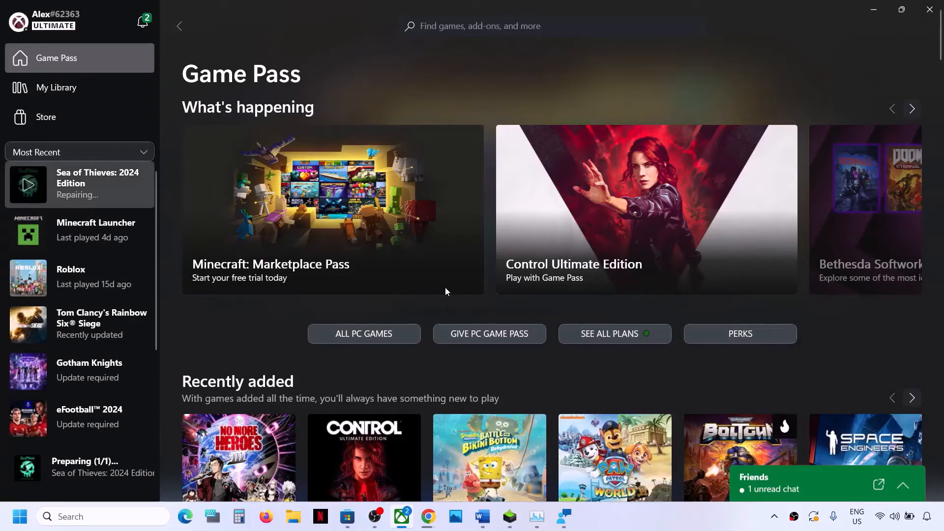
click(100, 182)
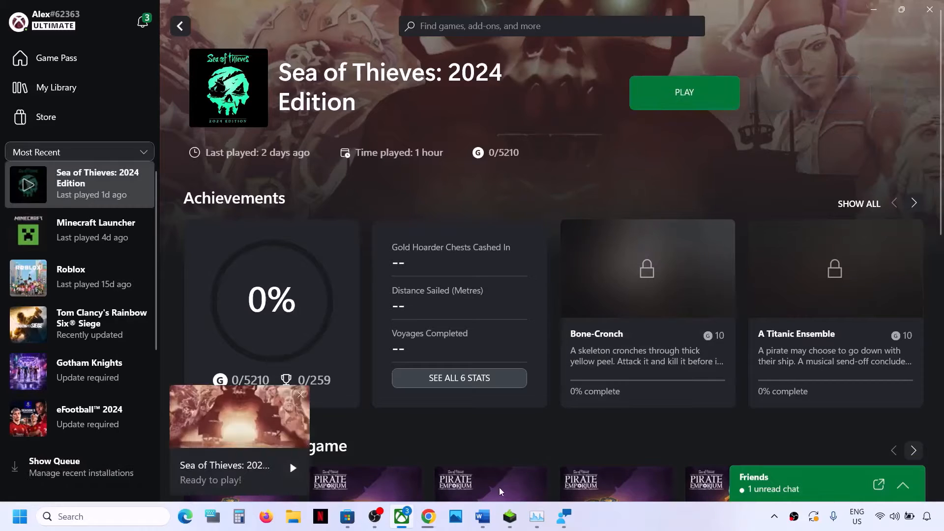
- Switch to the Word fix list and highlight Step 6 on creating a desktop shortcut and launching the game as an administrator
click(481, 521)
scroll(351, 354, down, 3)
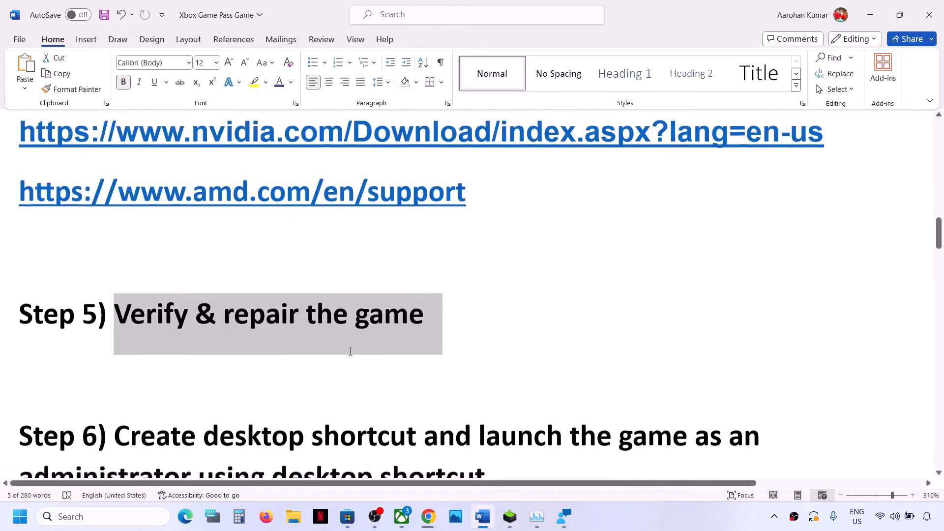
drag(120, 300, 611, 337)
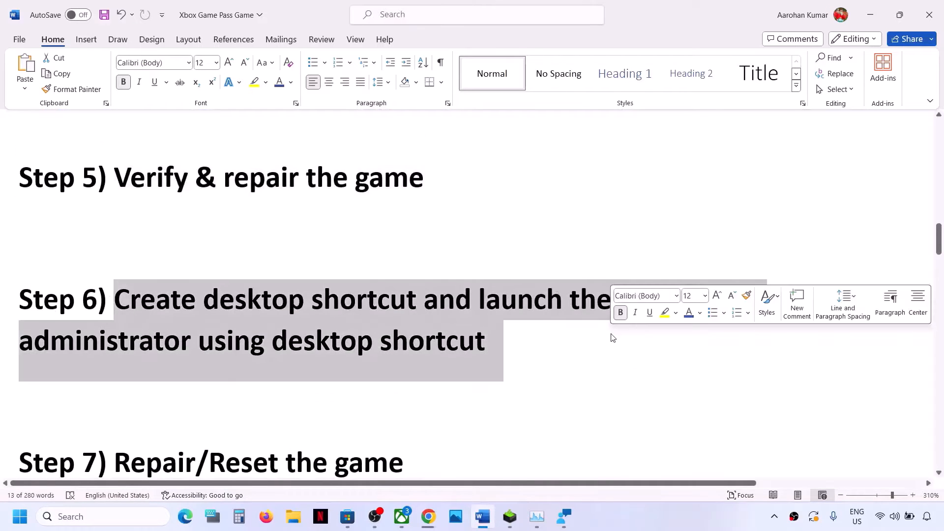
- Create a desktop shortcut for Sea of Thieves from the Xbox app and bring up the shortcut's Run as administrator option
click(869, 14)
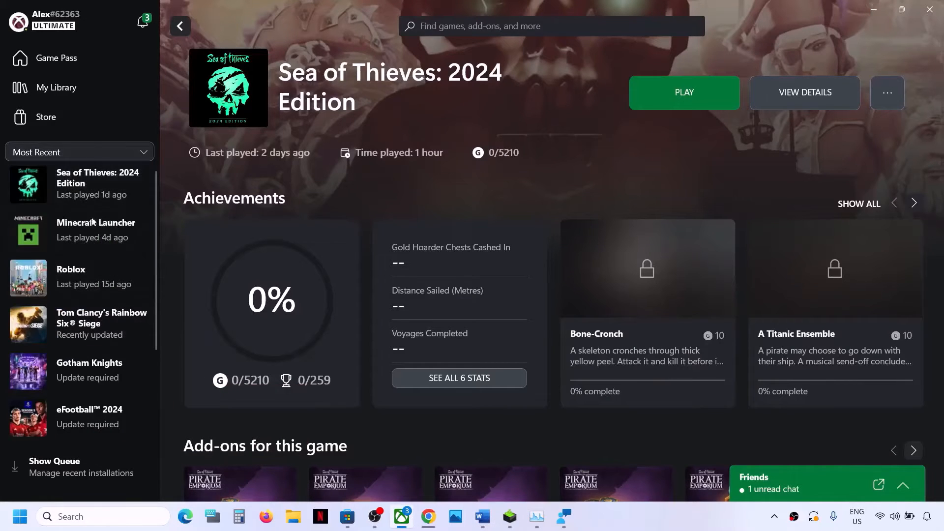
click(76, 64)
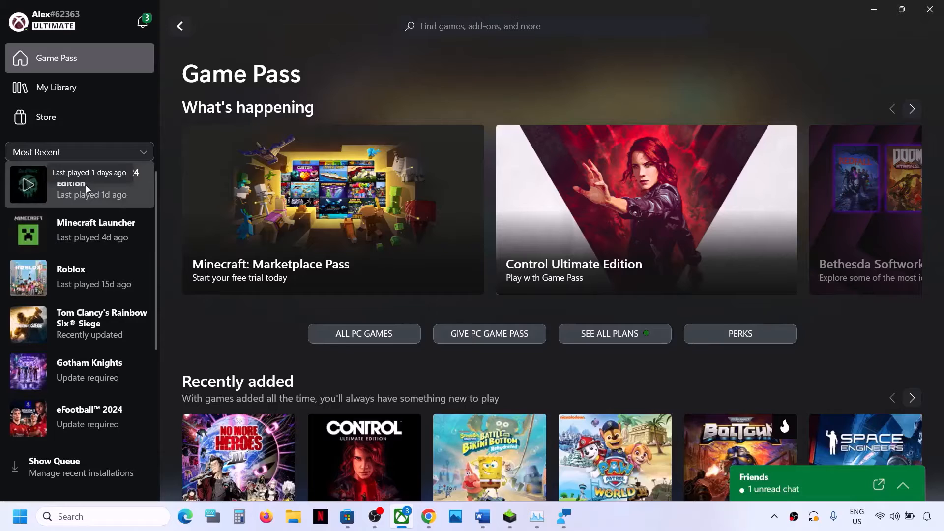
right_click(86, 185)
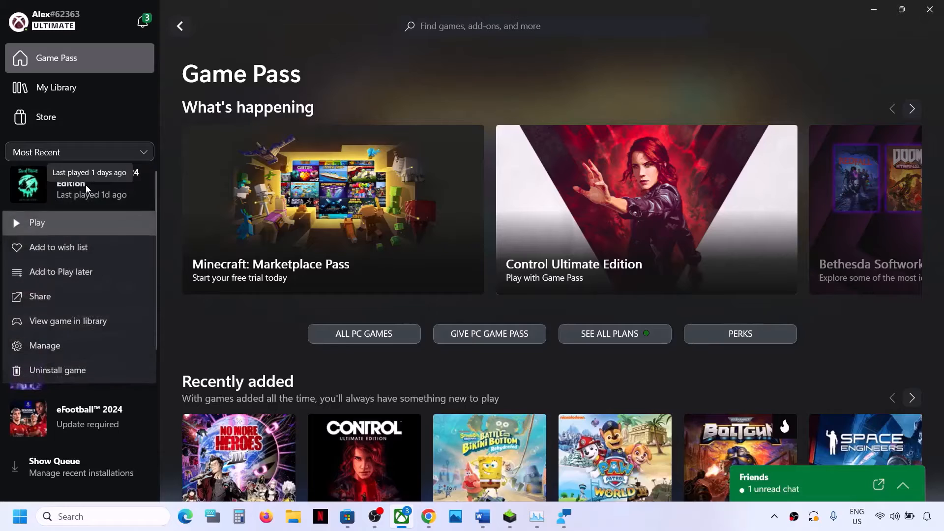
click(59, 346)
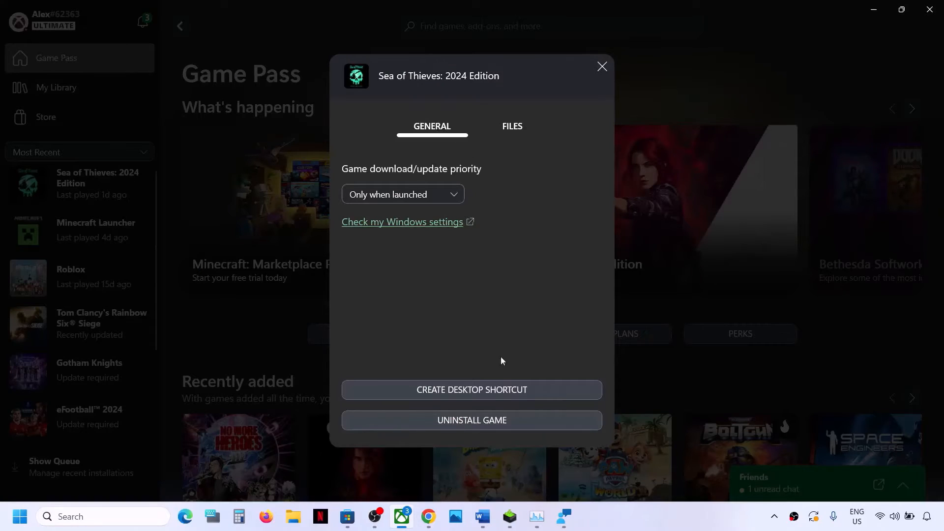
click(491, 391)
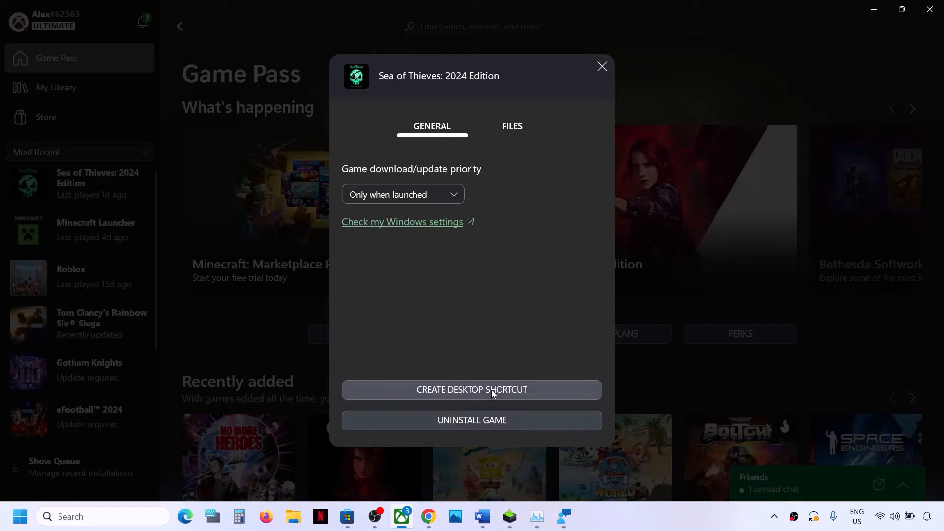
key(super+d)
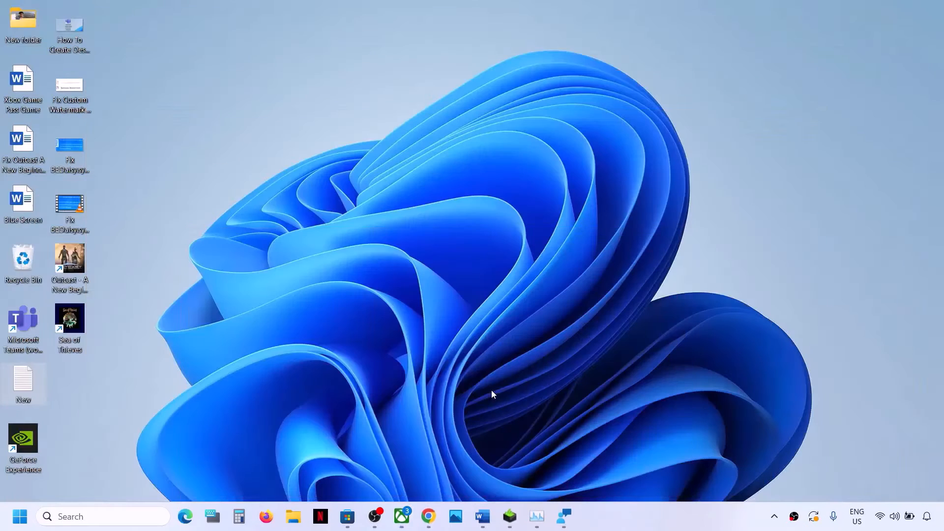
right_click(73, 319)
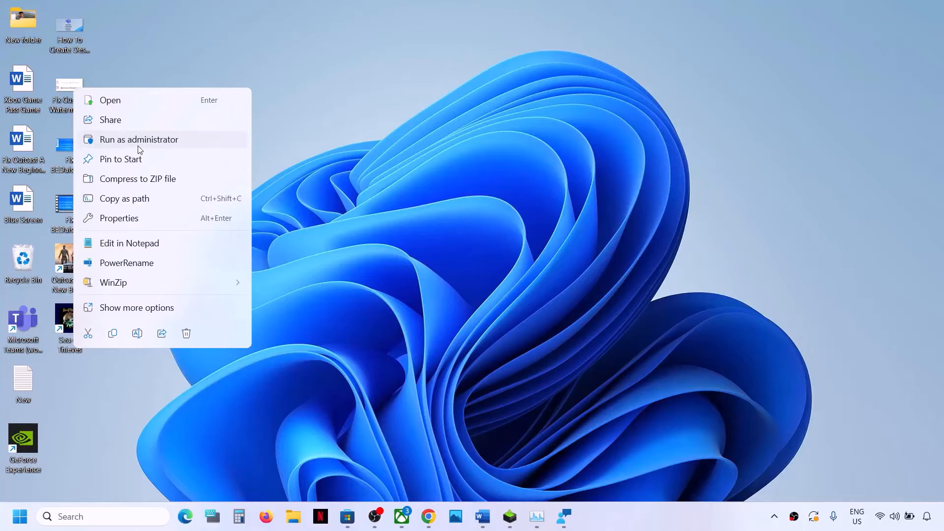
- Go back to the Word fix list and highlight Step 7, "Repair/Reset the game"
click(482, 516)
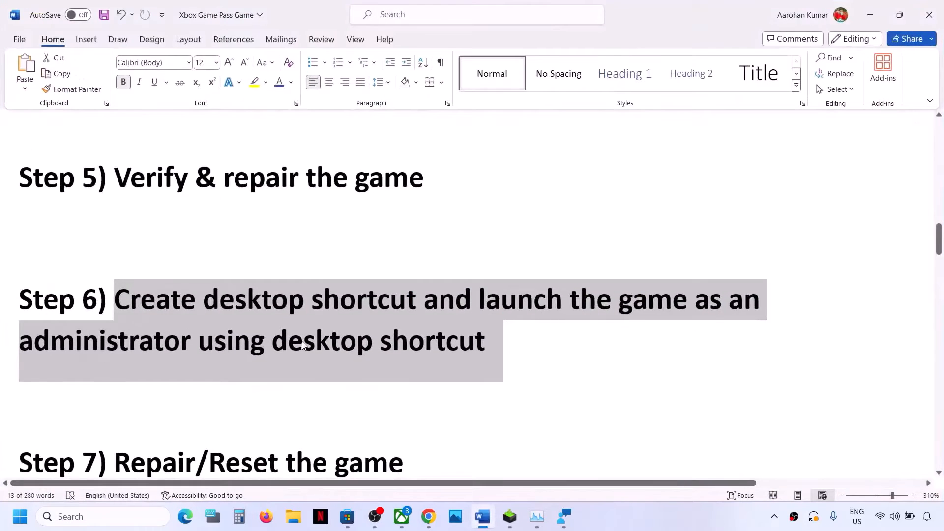
scroll(304, 346, down, 3)
drag(115, 325, 456, 329)
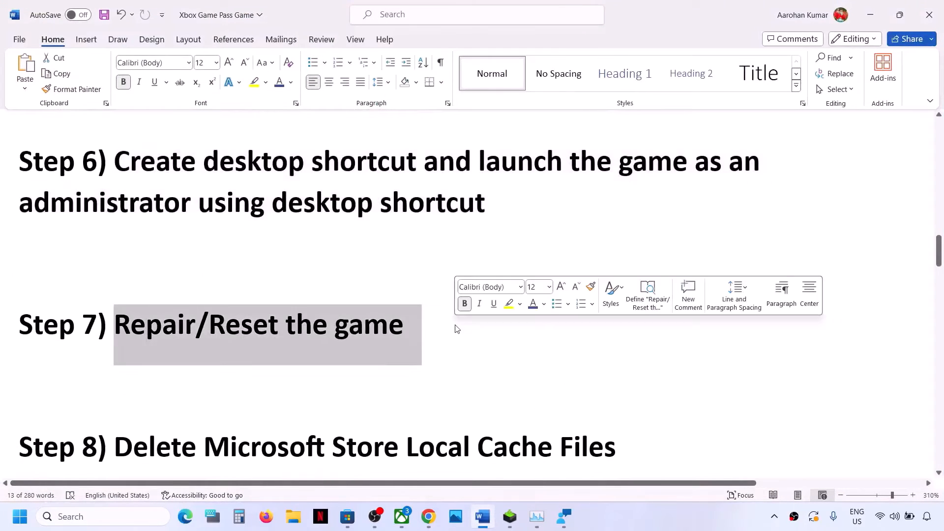
- Open the list of installed apps in Windows Settings
click(20, 516)
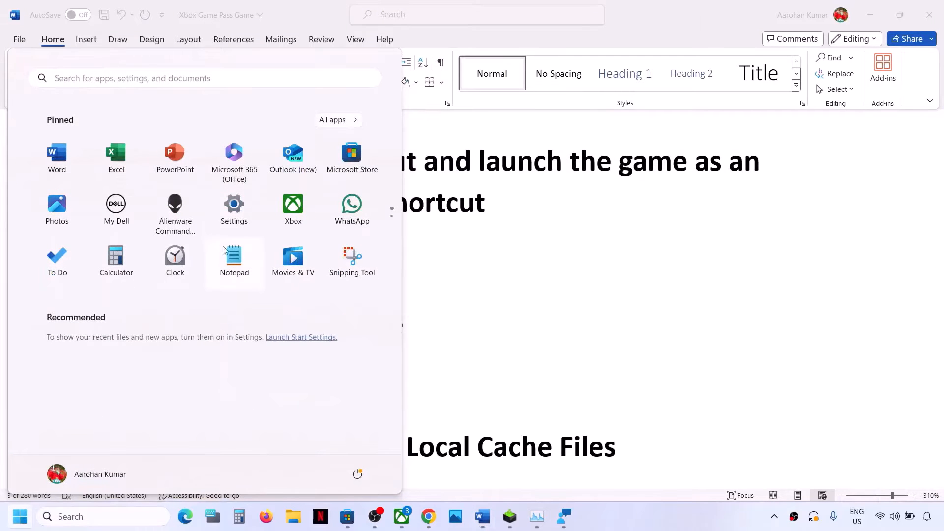
click(239, 209)
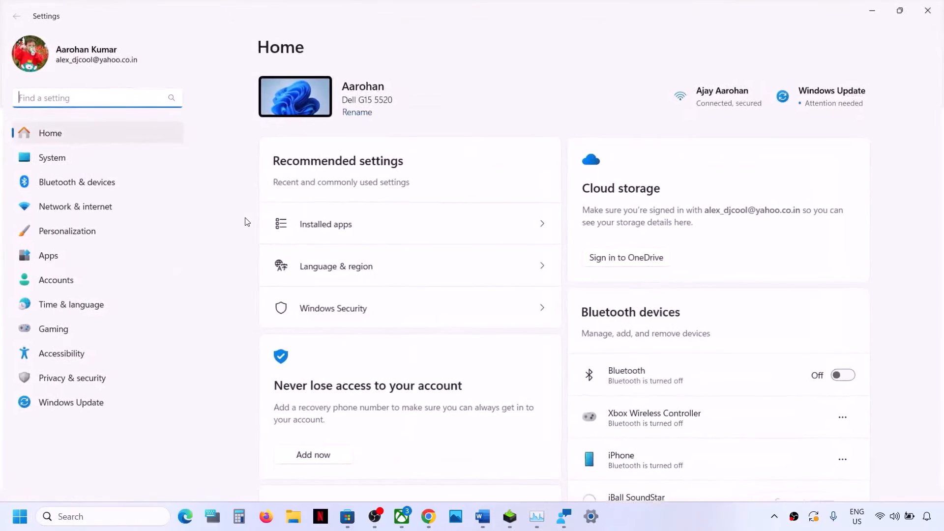
click(76, 255)
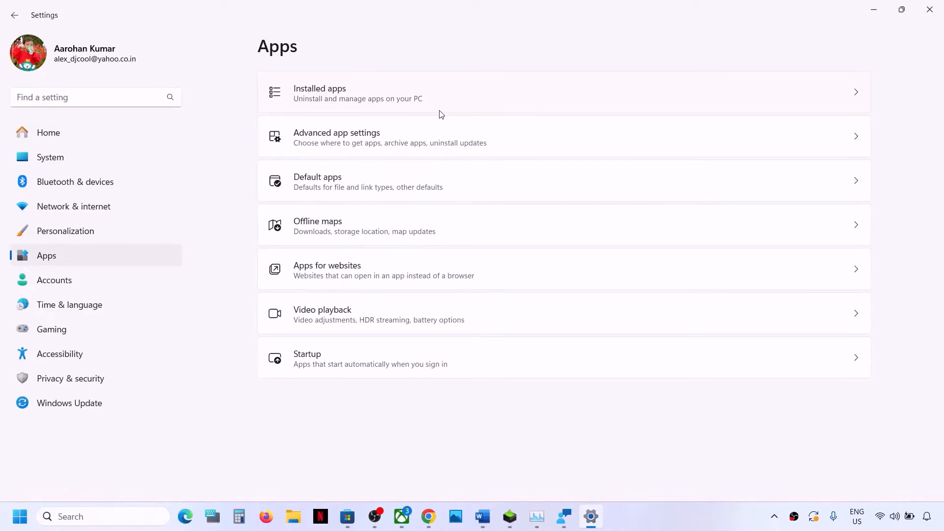
click(342, 98)
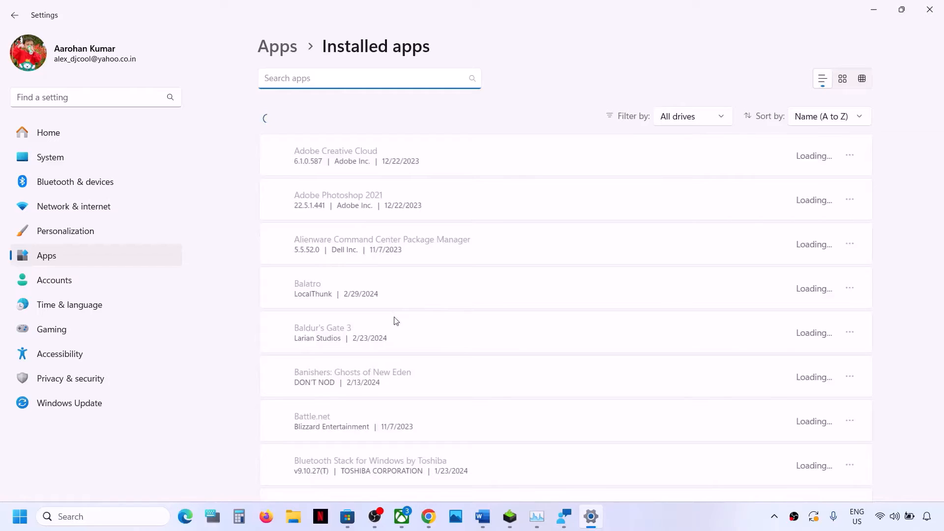
- Find Sea of Thieves among the installed apps by searching for "sea of"
scroll(395, 321, down, 20)
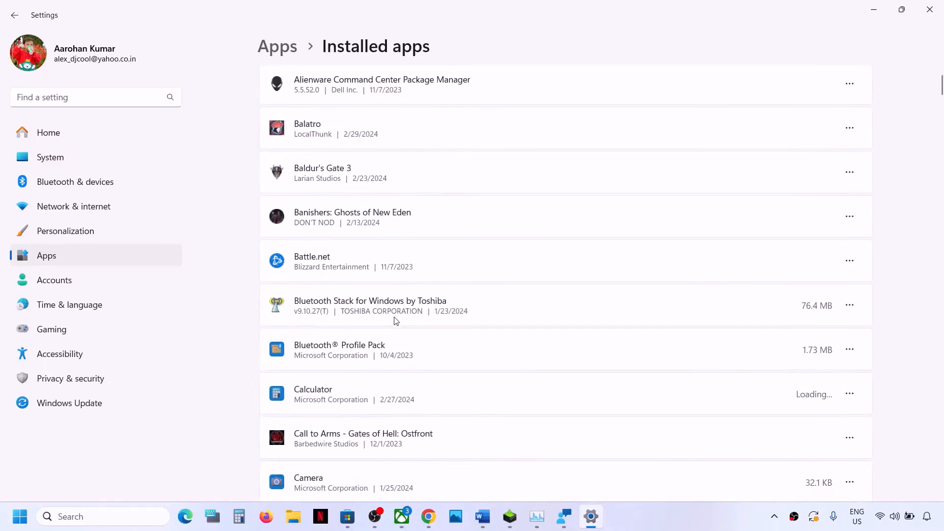
scroll(395, 320, down, 20)
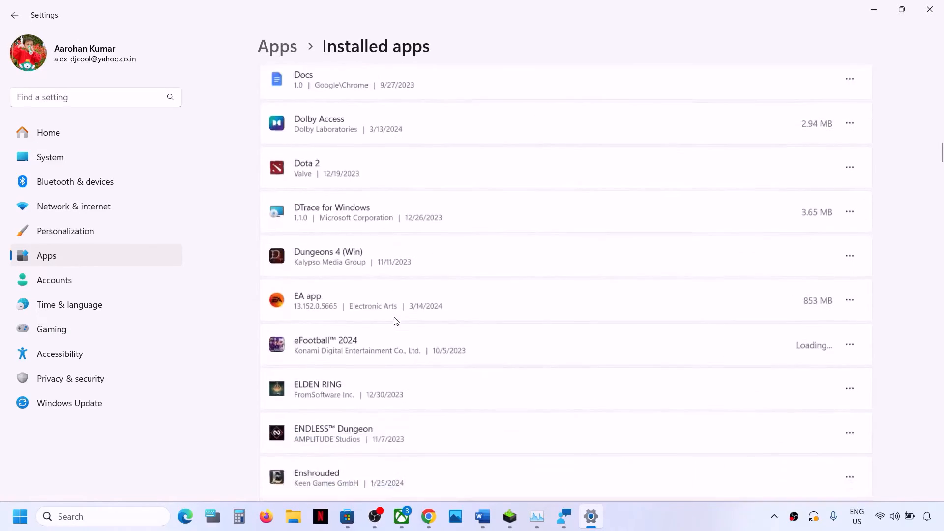
scroll(396, 320, down, 20)
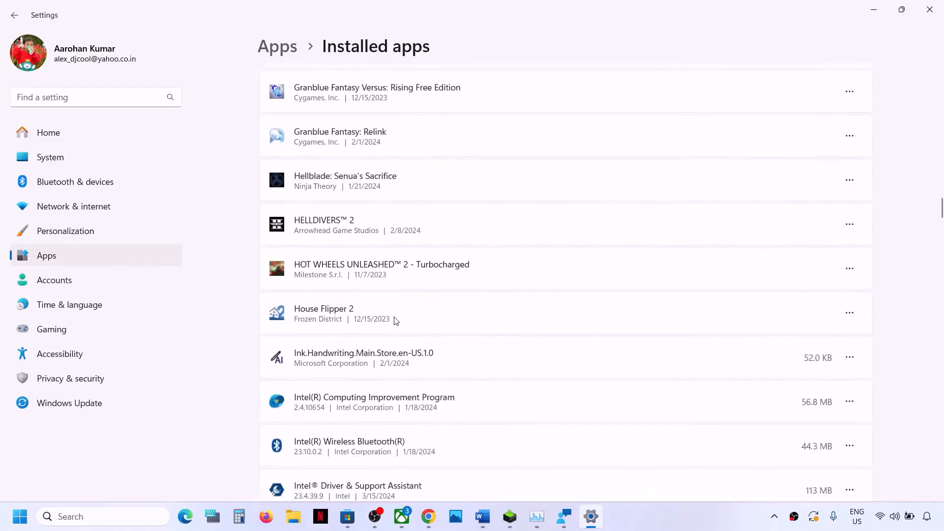
scroll(395, 320, down, 20)
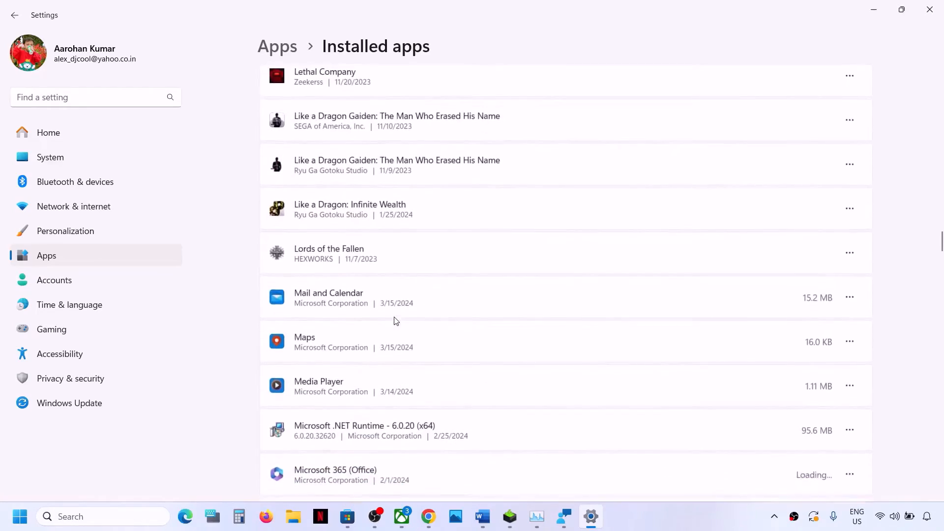
scroll(394, 317, down, 15)
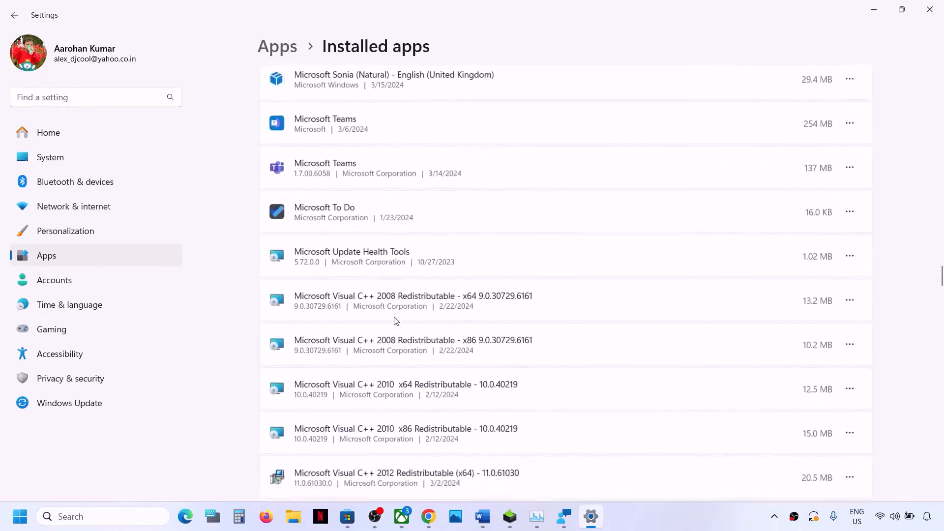
scroll(393, 316, up, 20)
scroll(395, 320, up, 20)
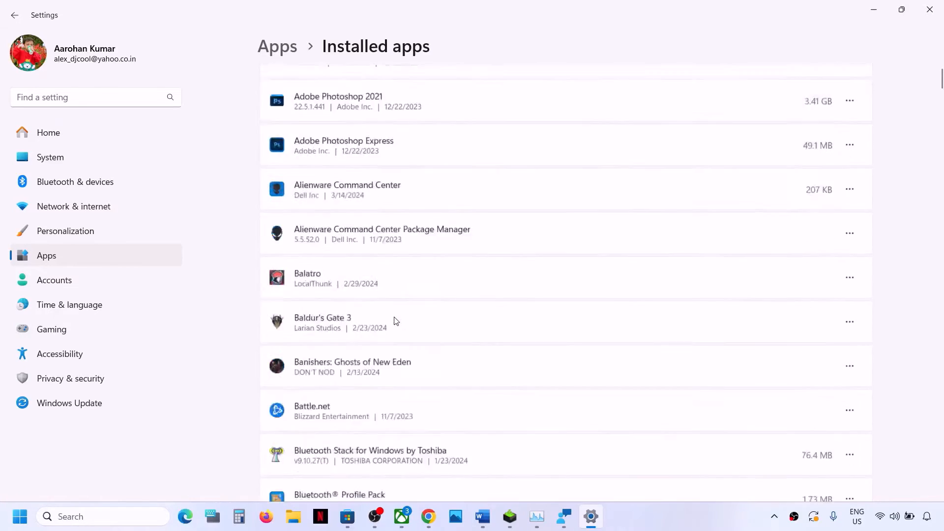
click(288, 76)
text(s)
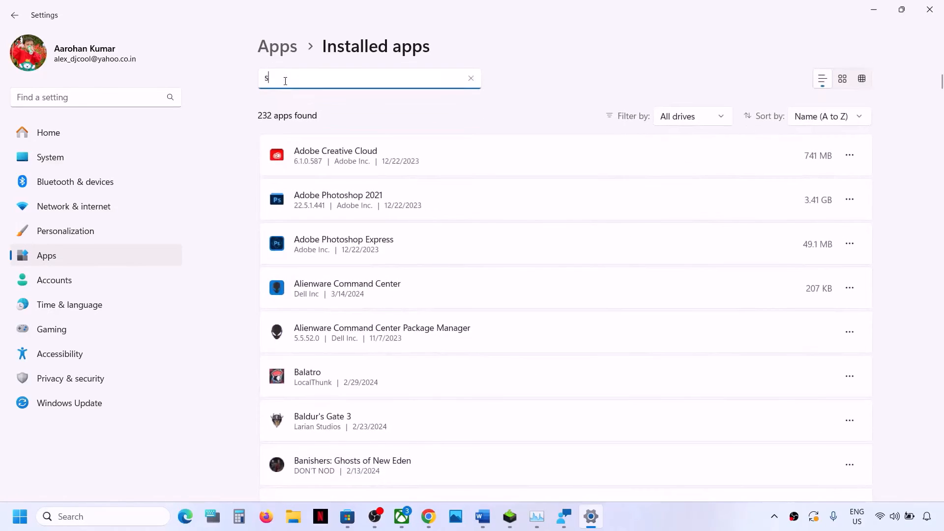
text(ea of)
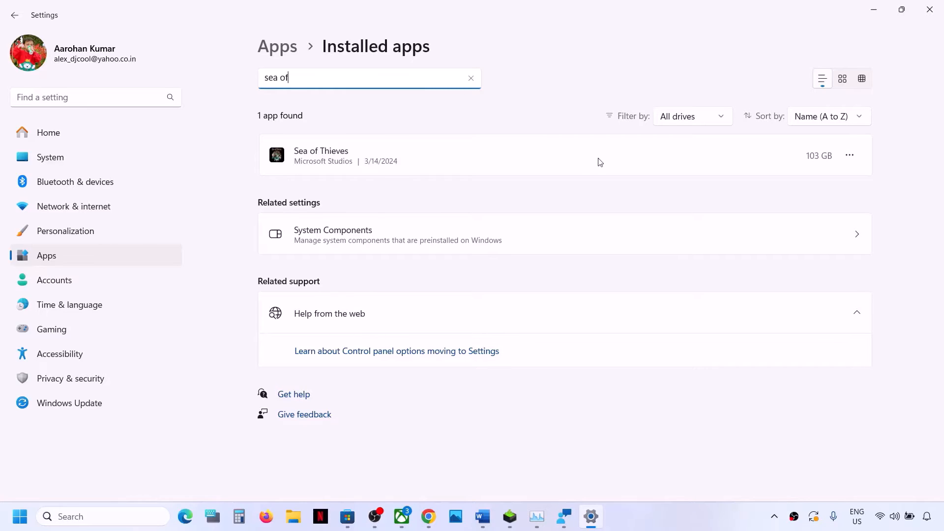
- Repair Sea of Thieves and reset it from the app's advanced options, confirming the deletion of its data
click(850, 156)
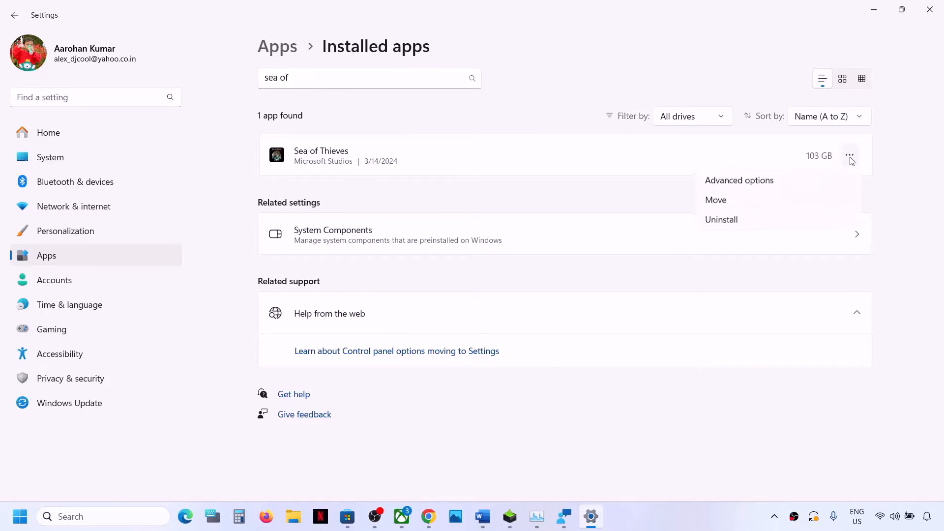
click(762, 190)
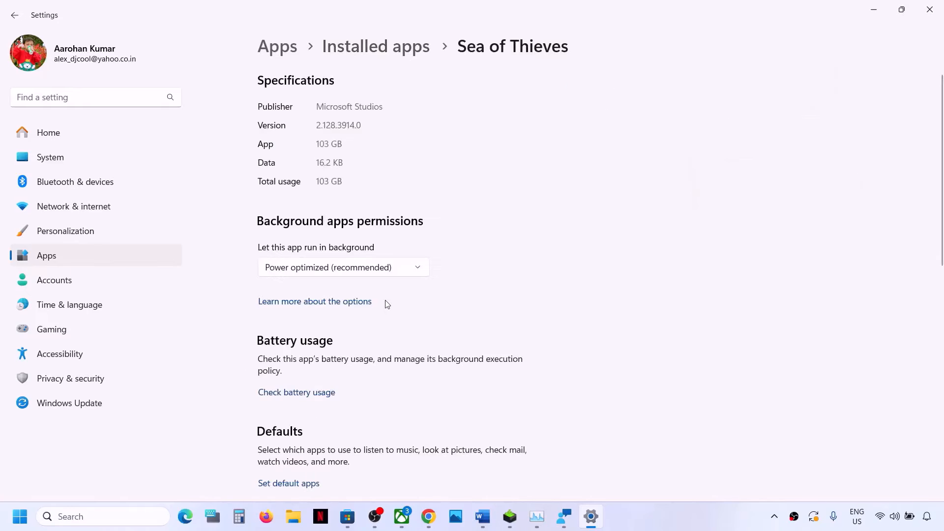
scroll(387, 304, down, 10)
scroll(386, 304, up, 2)
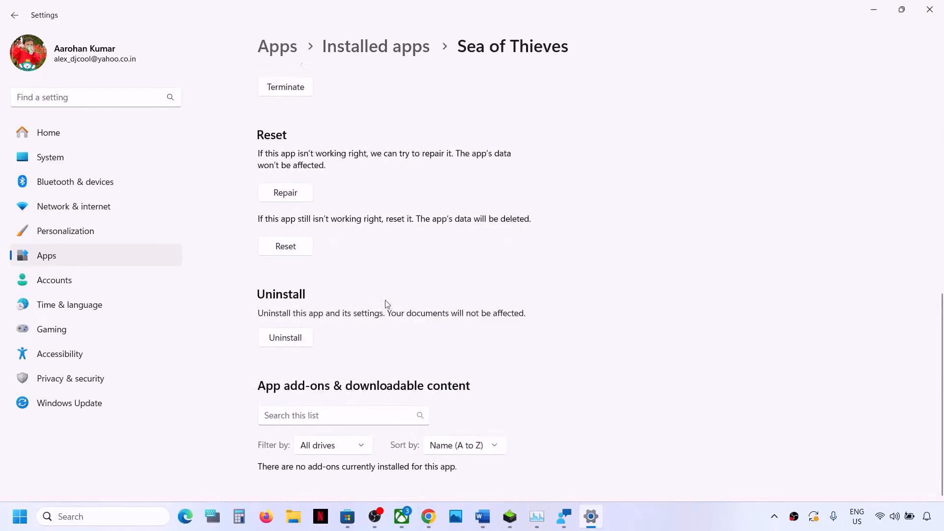
click(281, 220)
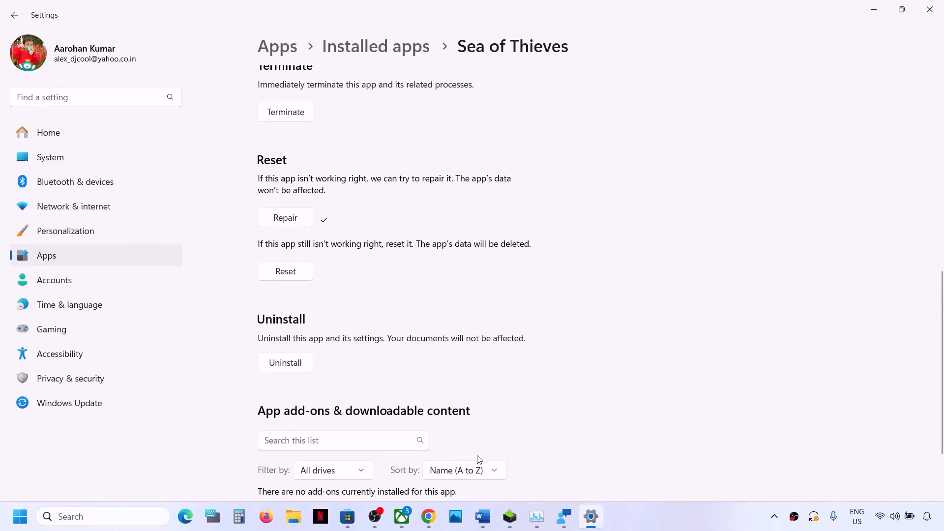
click(289, 277)
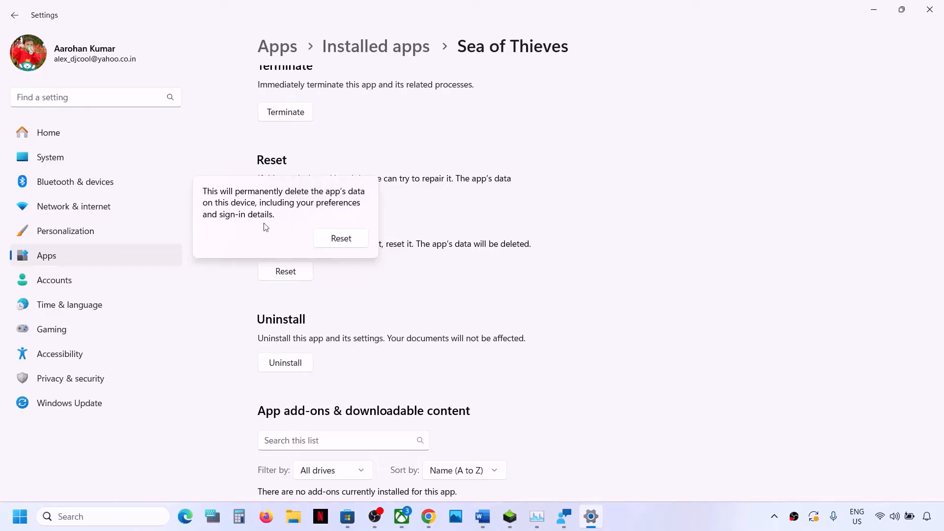
click(338, 238)
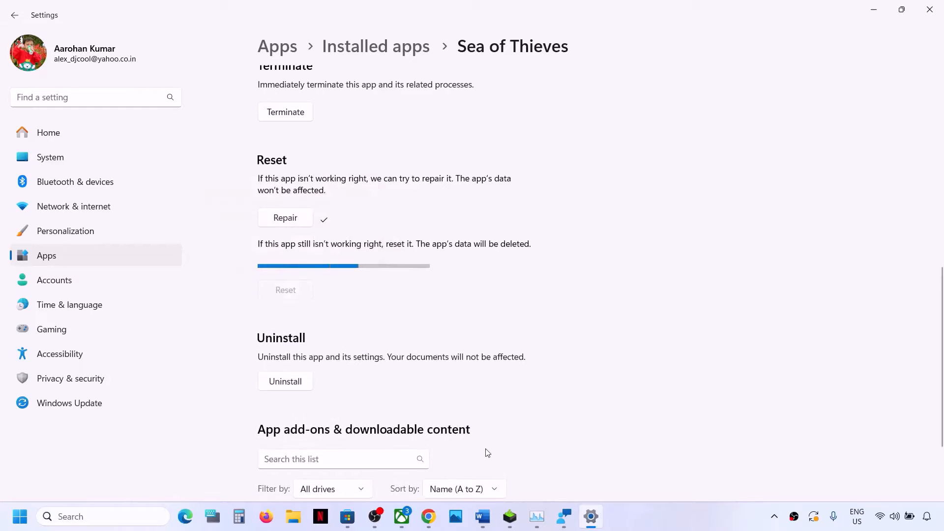
- Switch to the Xbox app, dismiss the game's management dialog and open the Sea of Thieves: 2024 Edition page
click(402, 517)
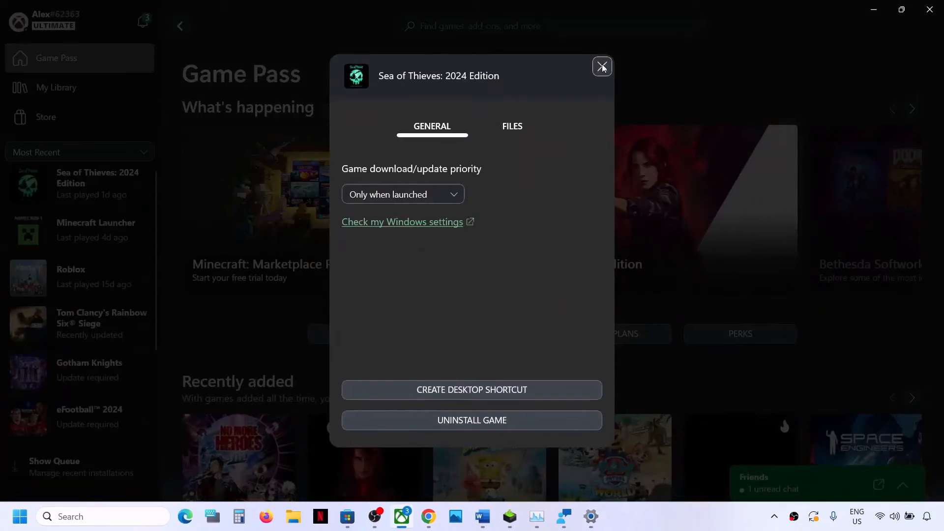
click(601, 67)
click(105, 178)
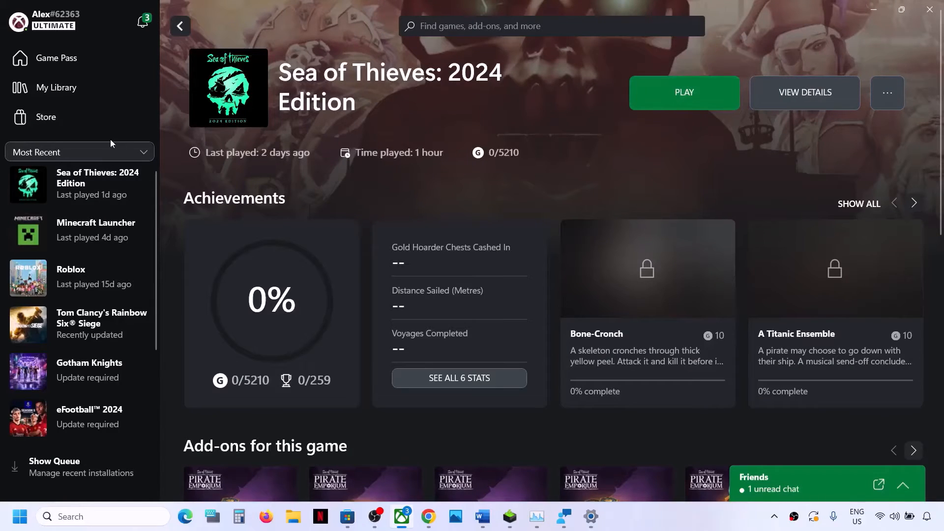
- Search the Xbox app for "sea of th" and open the store page of Sea of Thieves: 2024 Edition
click(435, 22)
text(se)
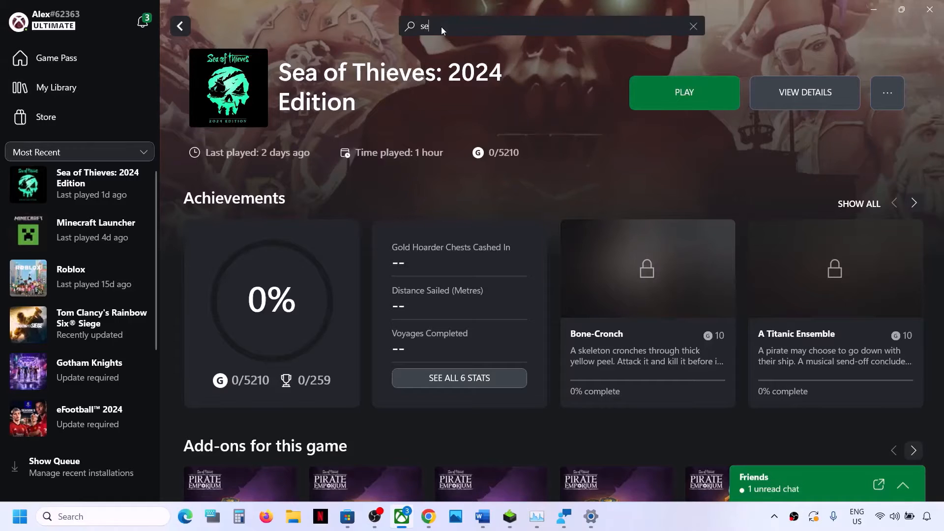
text(a of thoie)
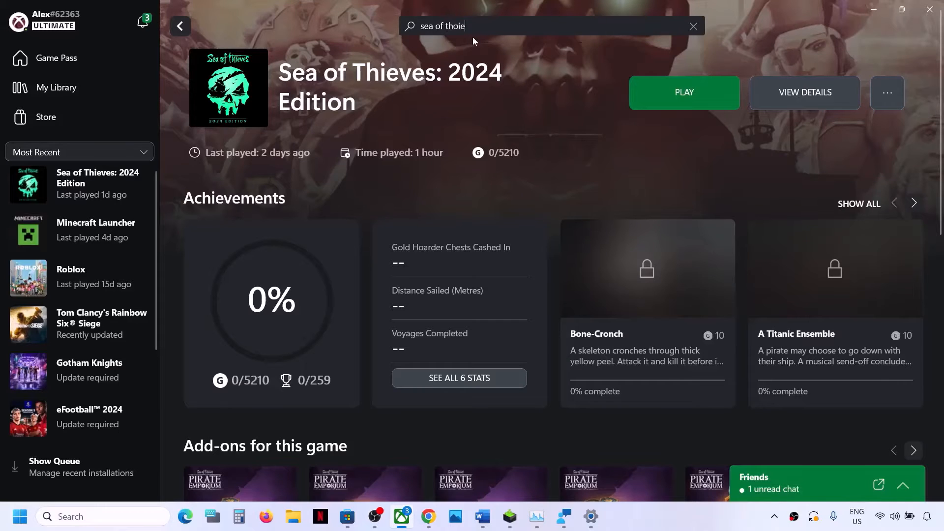
key(BackSpace)
key(BackSpace)
key(BackSpace)
text(i)
key(BackSpace)
click(498, 66)
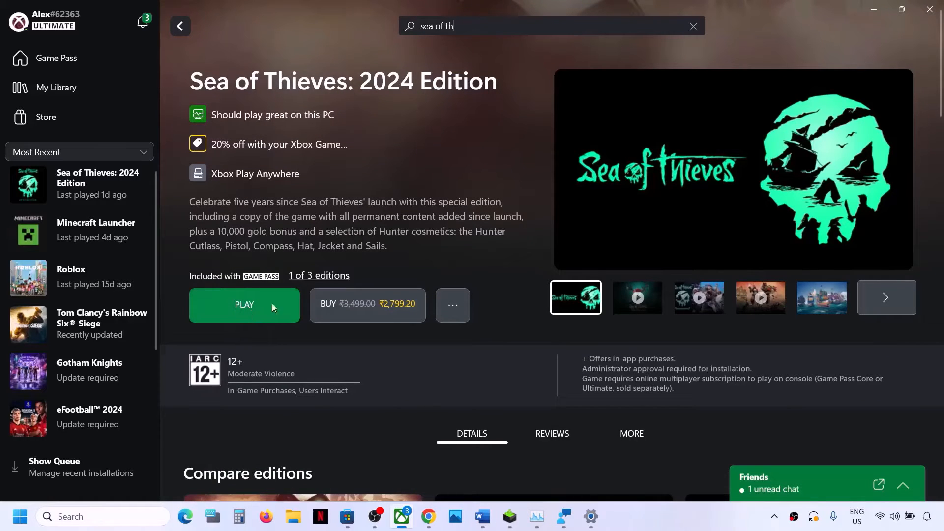
- Close and reopen the Xbox app and bring up the Sea of Thieves: 2024 Edition game page
click(928, 11)
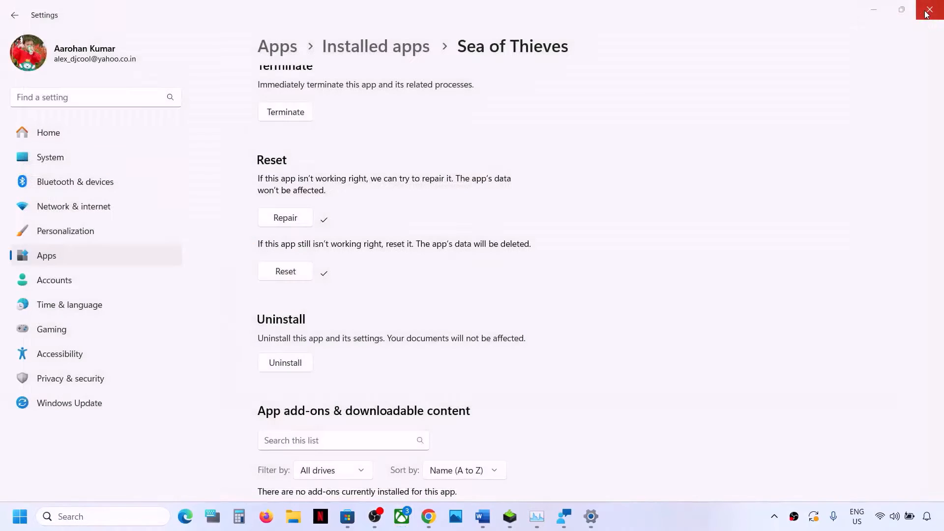
click(775, 517)
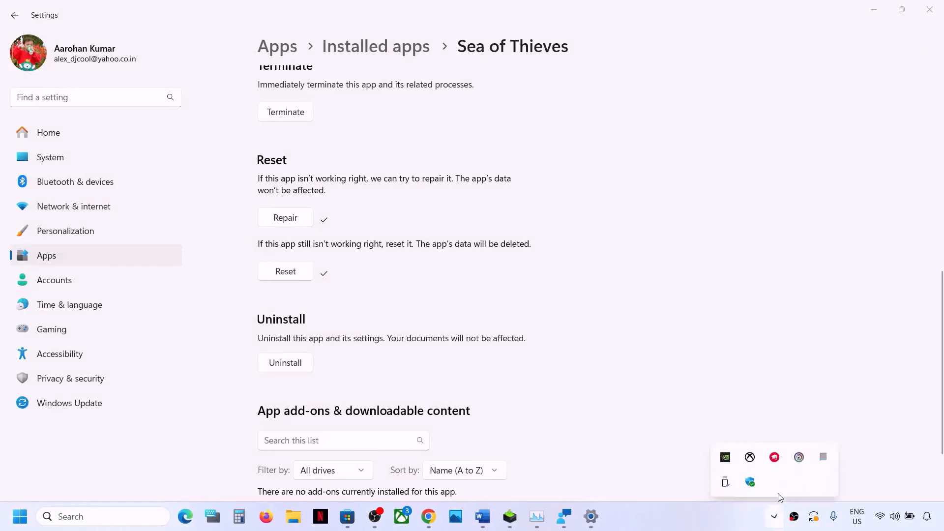
click(749, 454)
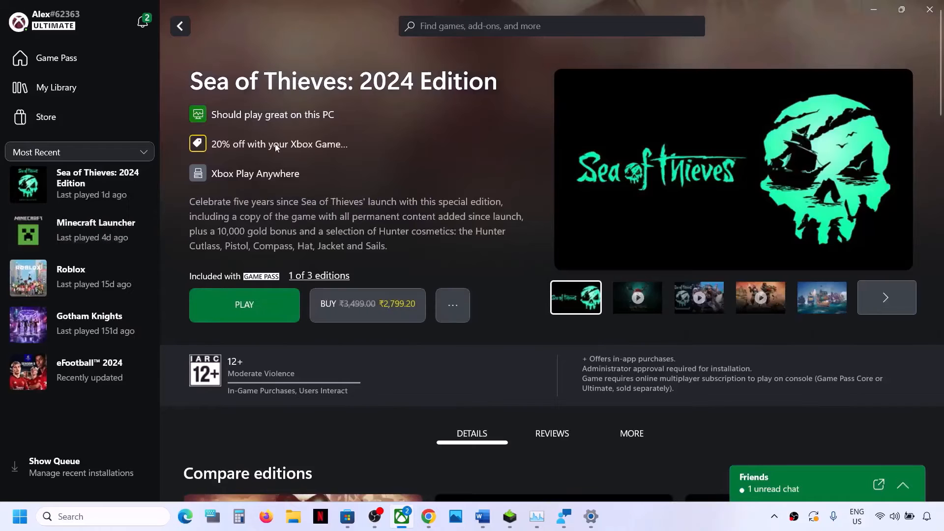
click(111, 194)
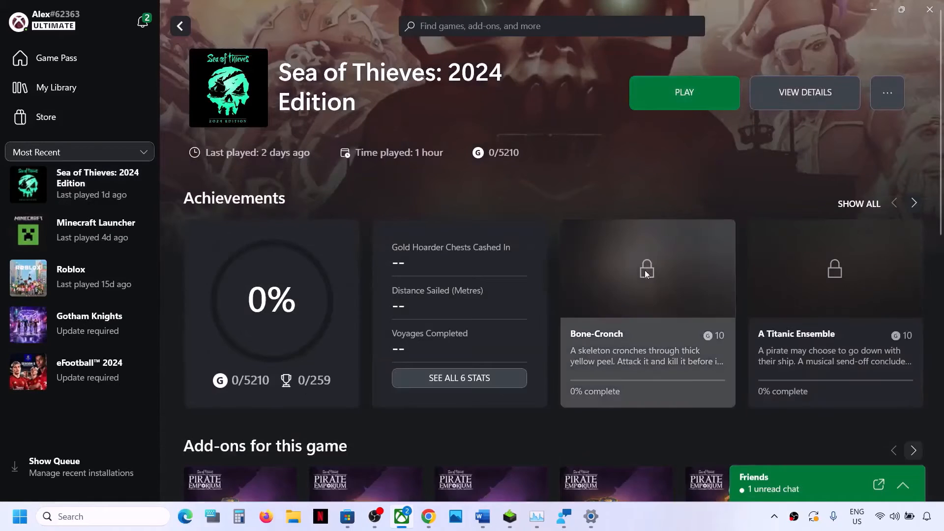
- Return to the Word fix list and highlight Step 8, "Delete Microsoft Store Local Cache Files"
click(483, 516)
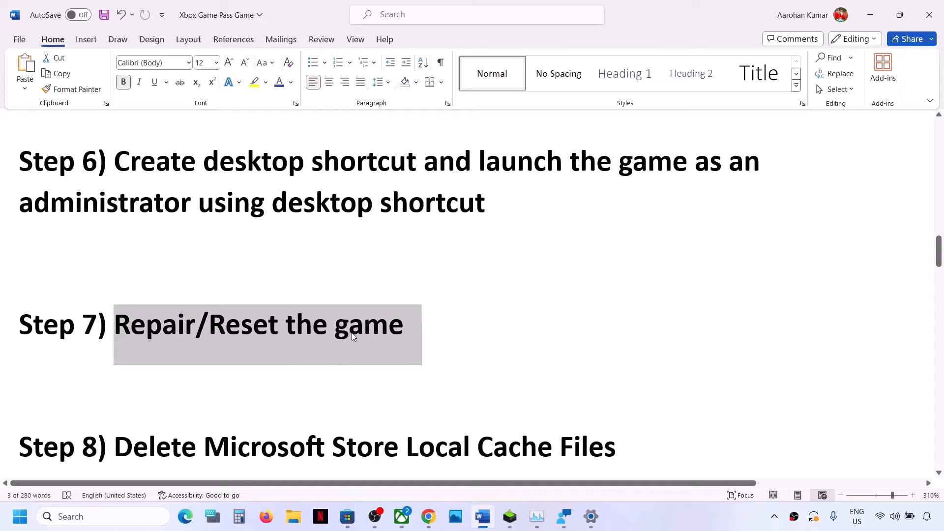
scroll(242, 371, down, 3)
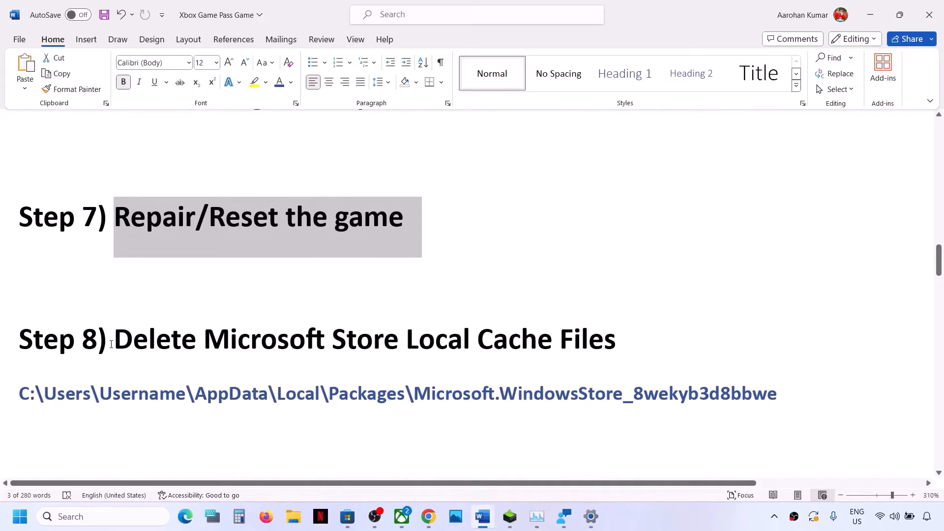
drag(115, 339, 615, 338)
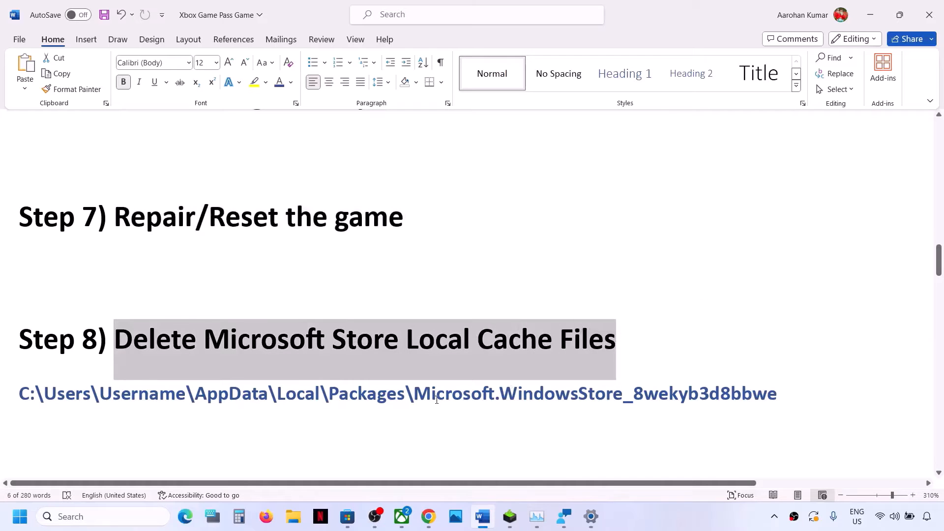
- Open File Explorer and browse from This PC to the OS (C:) drive
key(super+e)
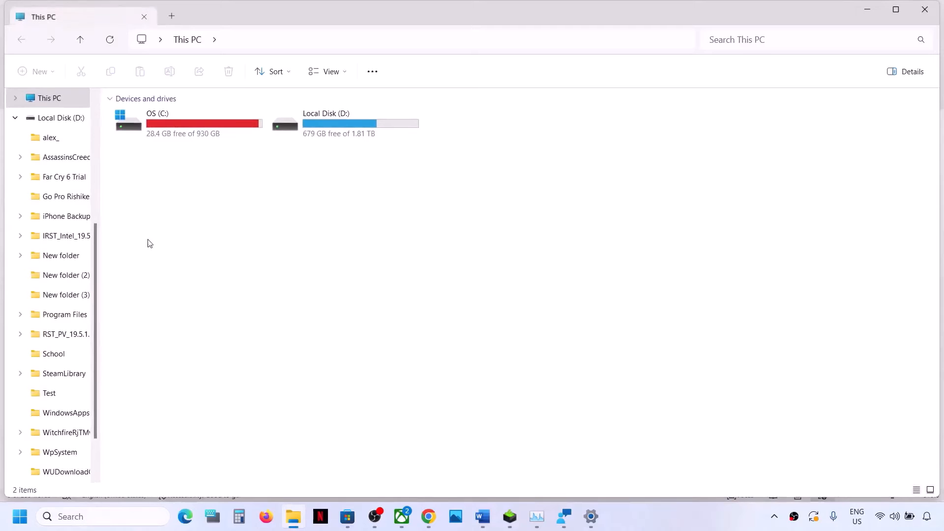
double_click(179, 133)
click(50, 98)
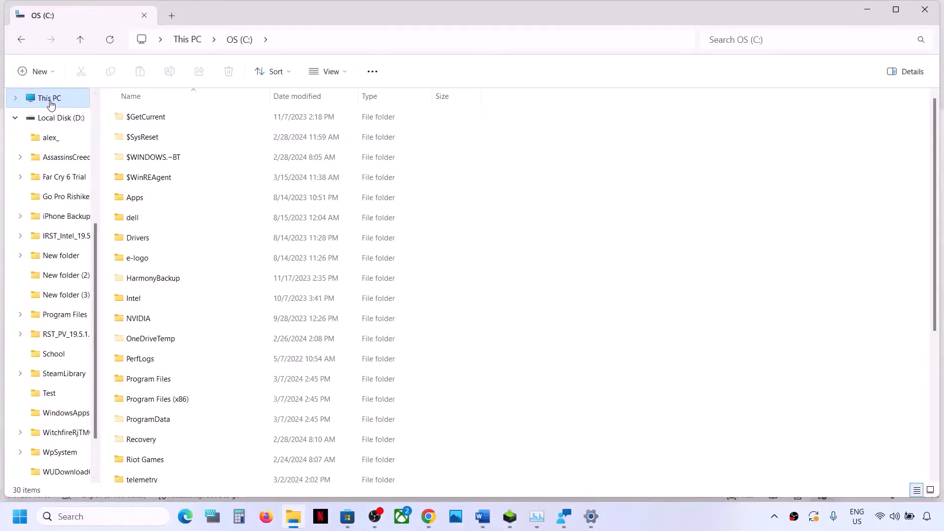
click(16, 118)
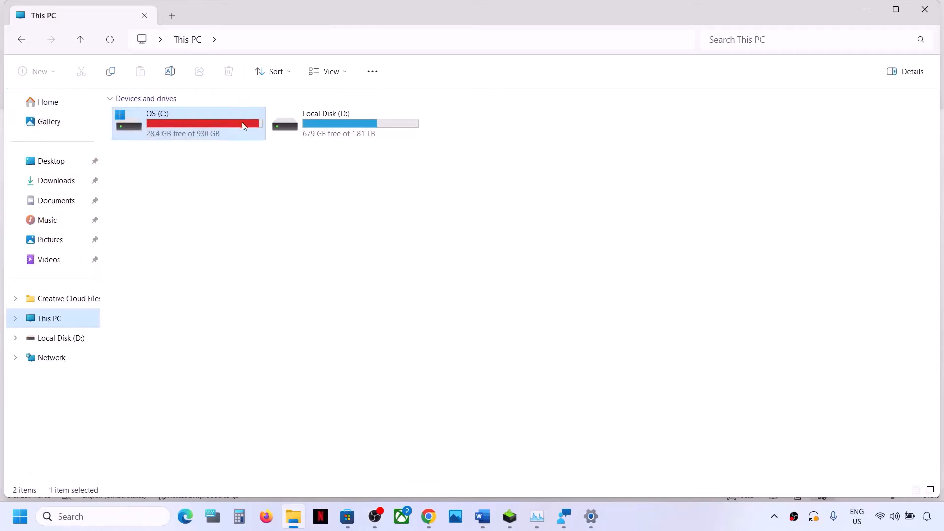
double_click(215, 130)
- Compare the path with the Word fix list, then open the Users folder and the account's profile folder on the C: drive
key(alt+Tab)
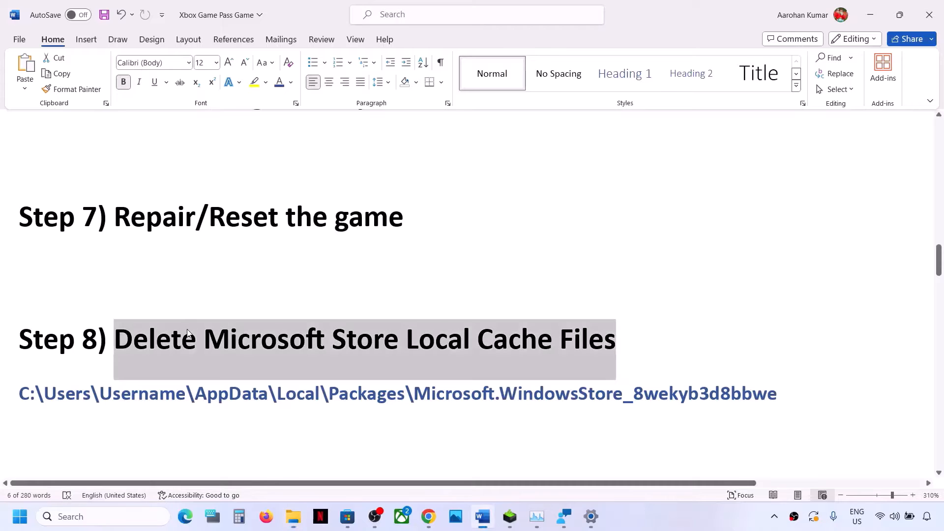
key(alt+Tab)
scroll(209, 362, down, 3)
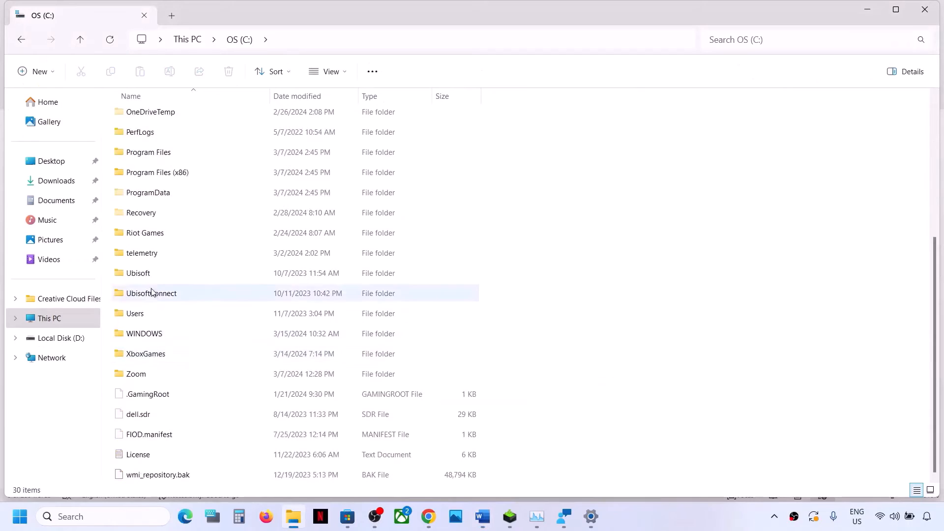
double_click(132, 311)
click(140, 116)
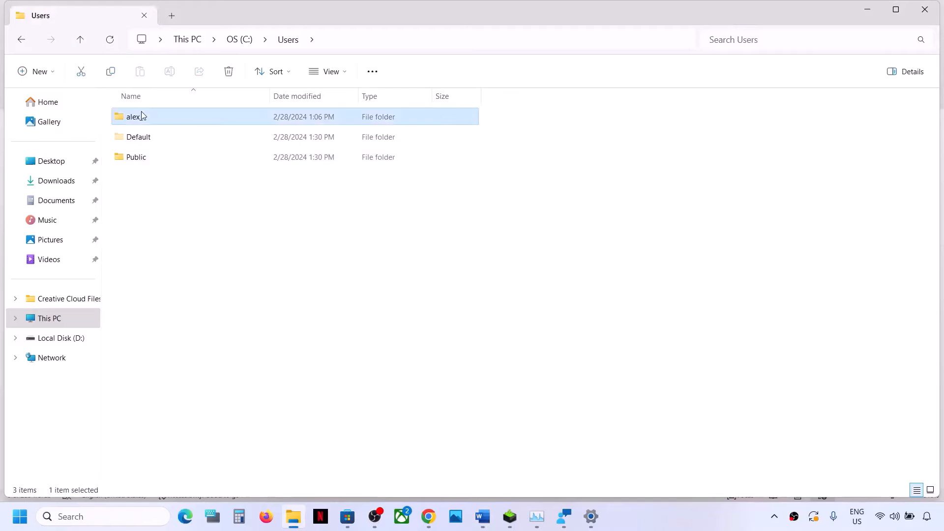
double_click(185, 116)
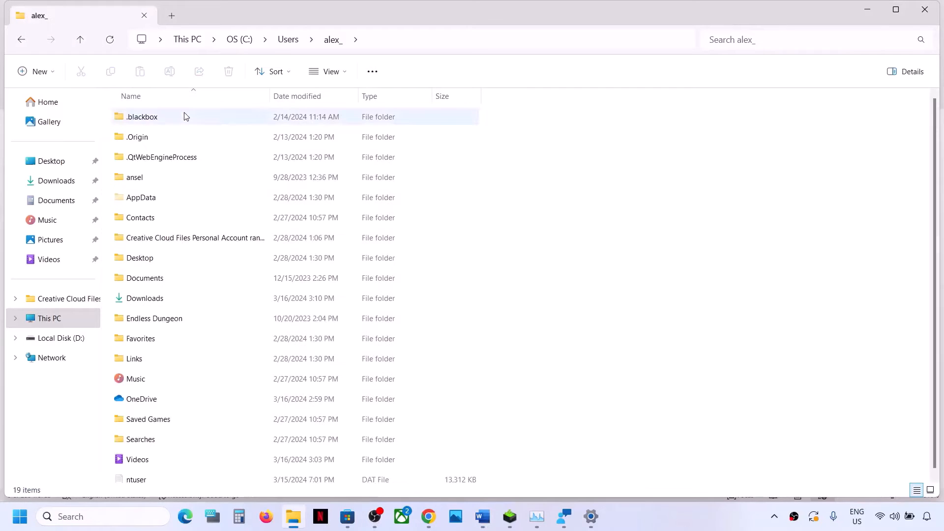
- Check whether Hidden items are set to show in File Explorer, with the AppData folder selected
click(161, 203)
click(346, 75)
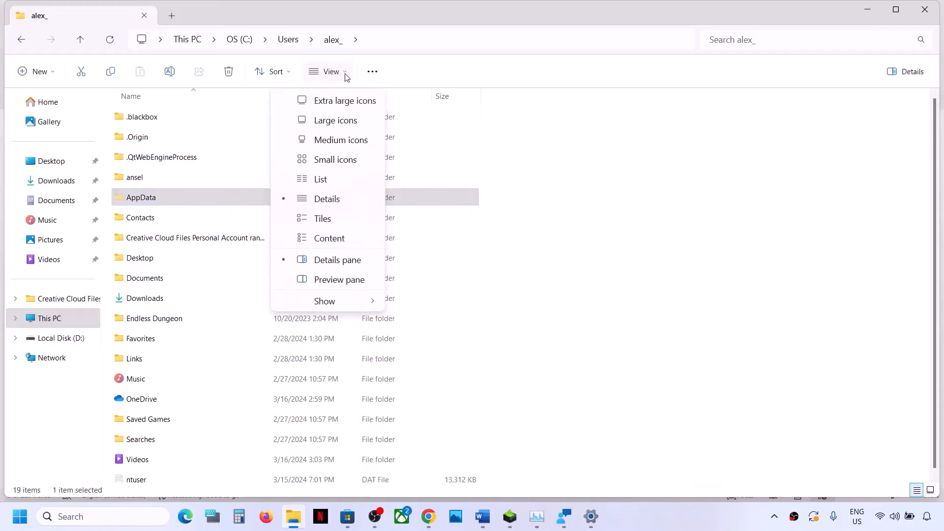
mouse_move(328, 302)
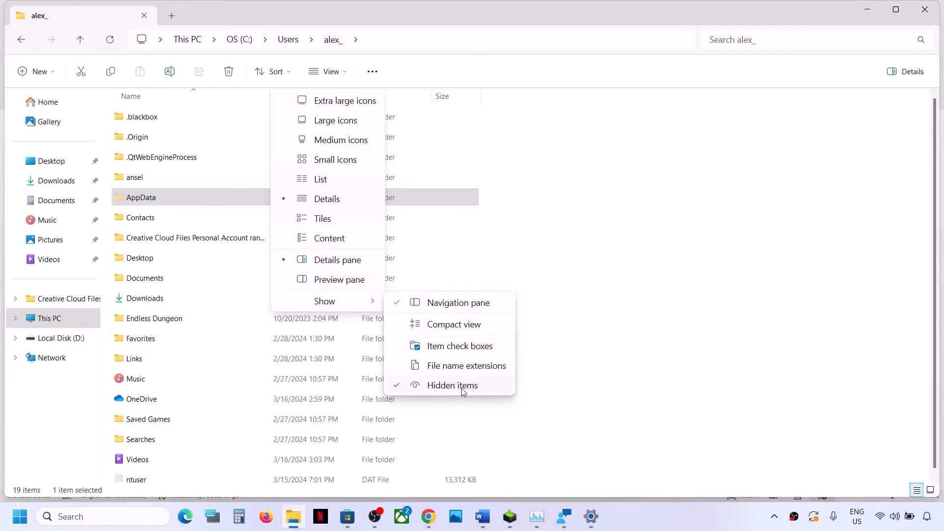
- Open the AppData folder and go through Local to the Packages folder
double_click(169, 198)
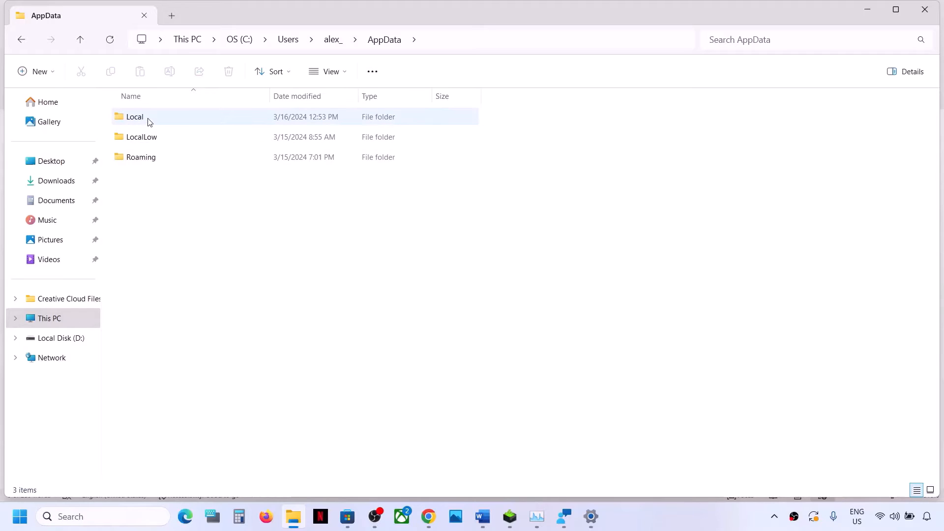
double_click(150, 122)
click(151, 238)
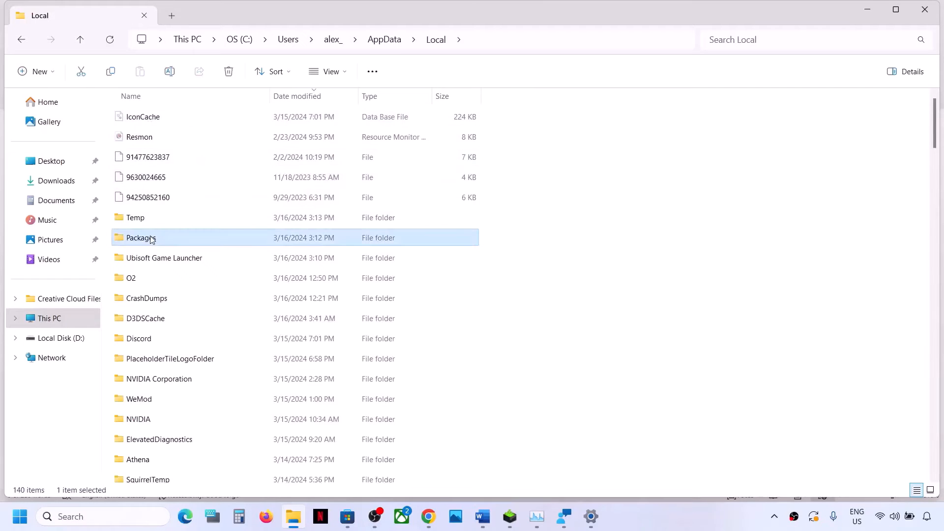
double_click(162, 239)
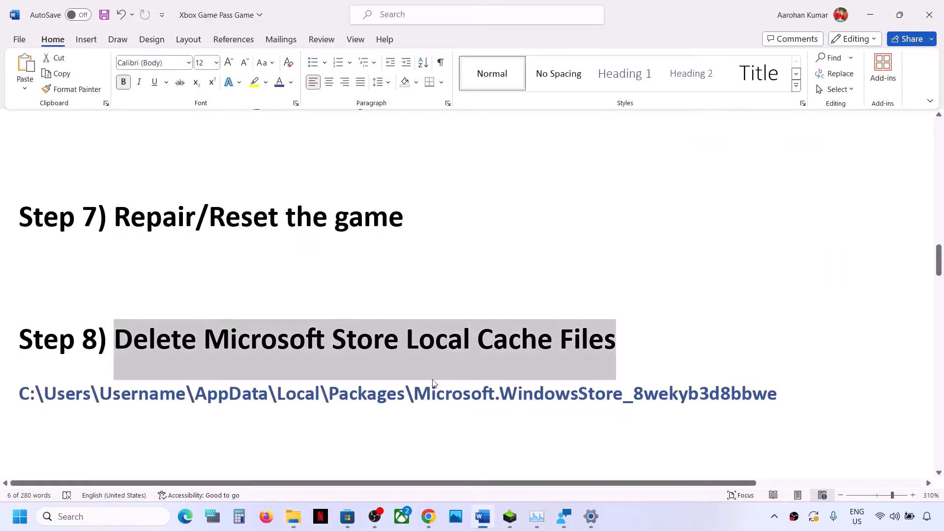
- Highlight the folder name Microsoft.WindowsStore_8wekyb3d8bbwe in the Word fix list and select the matching folder in Packages
drag(415, 396, 776, 396)
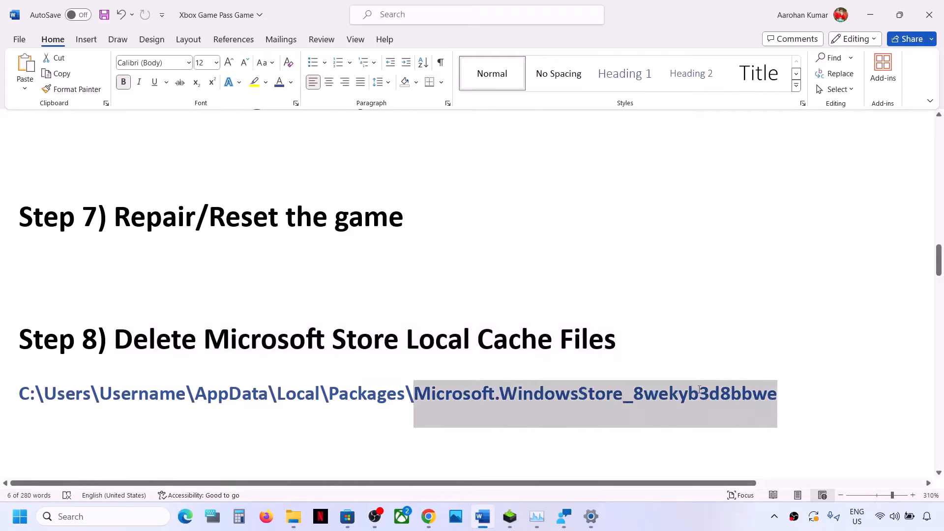
key(alt+Tab)
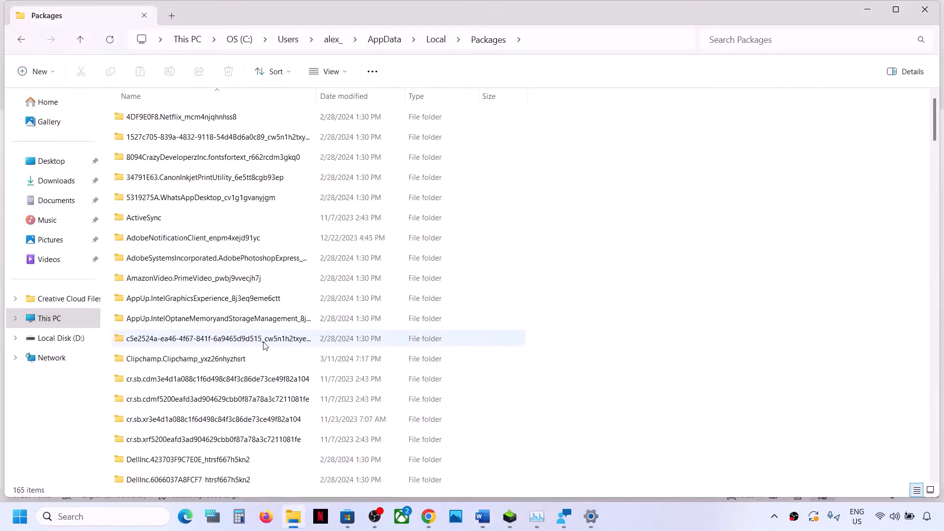
click(221, 96)
scroll(204, 379, down, 4)
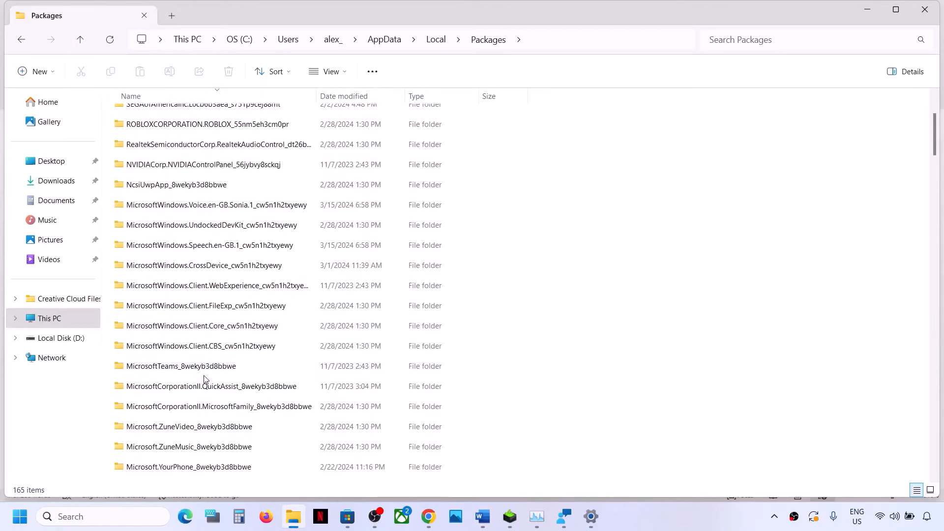
scroll(204, 379, down, 3)
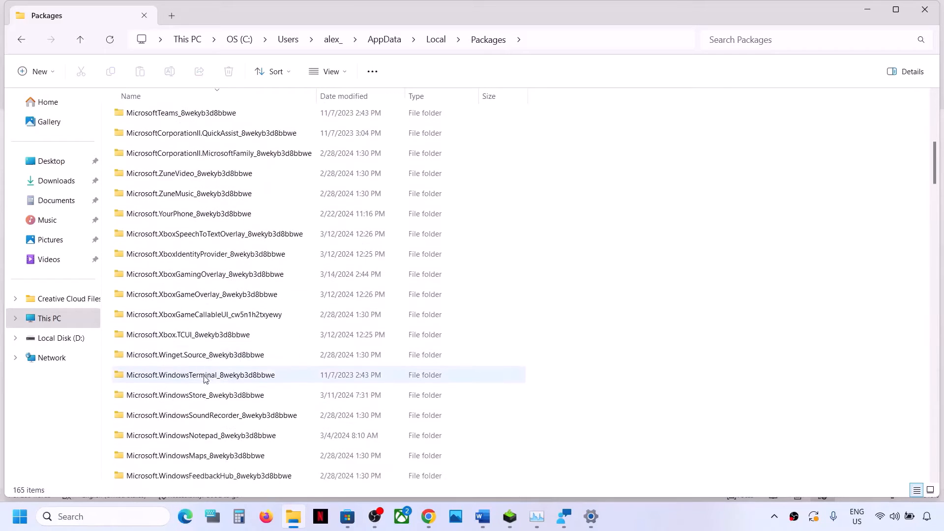
scroll(222, 417, down, 2)
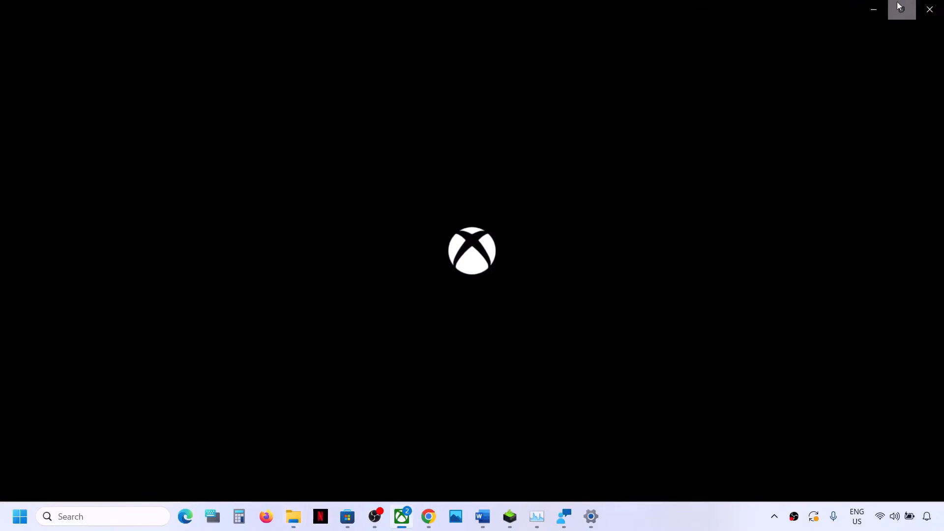
click(875, 14)
scroll(168, 389, down, 3)
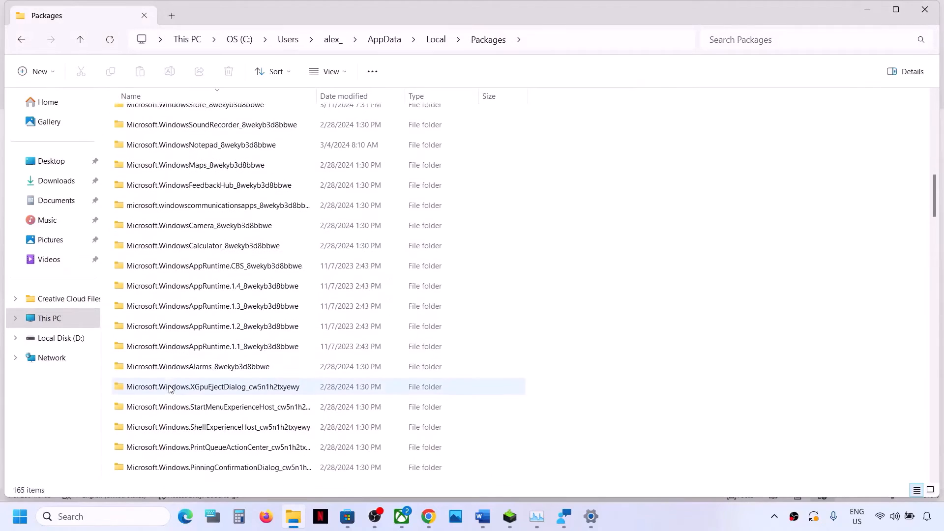
scroll(169, 389, down, 8)
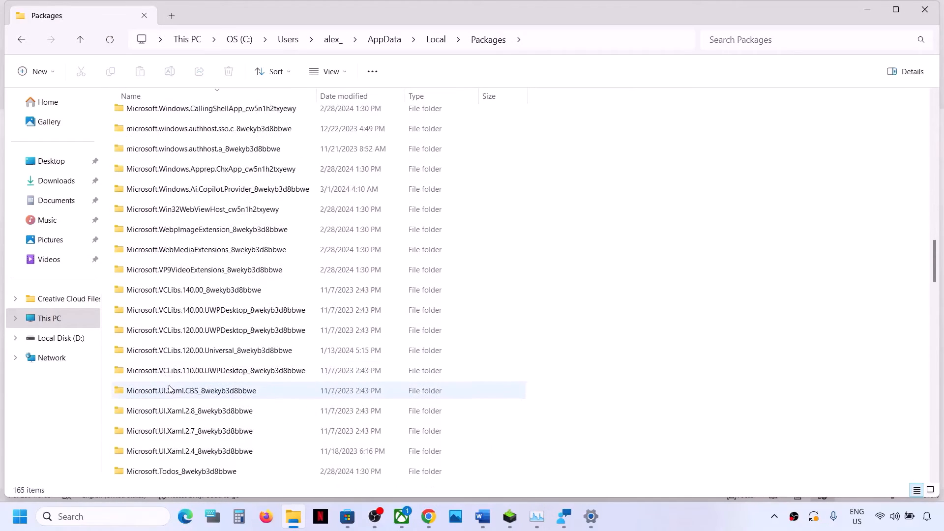
scroll(169, 389, down, 1)
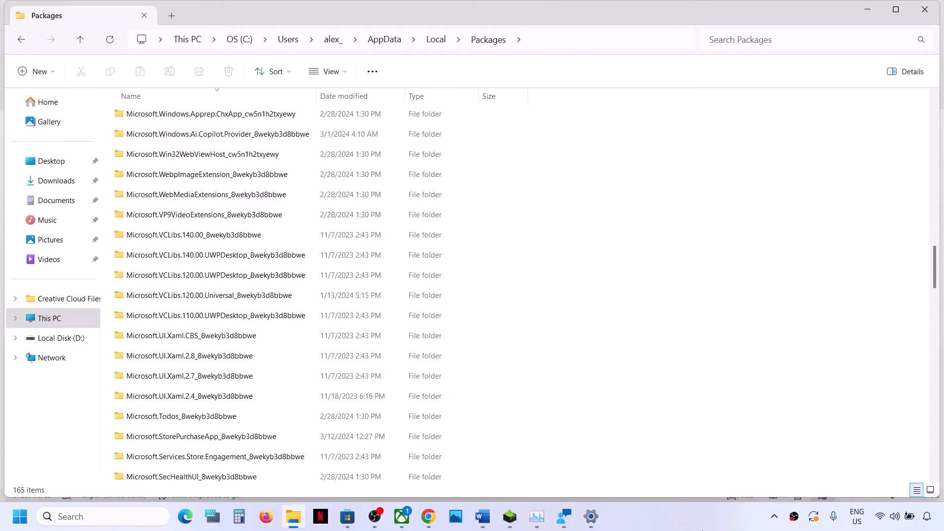
click(689, 517)
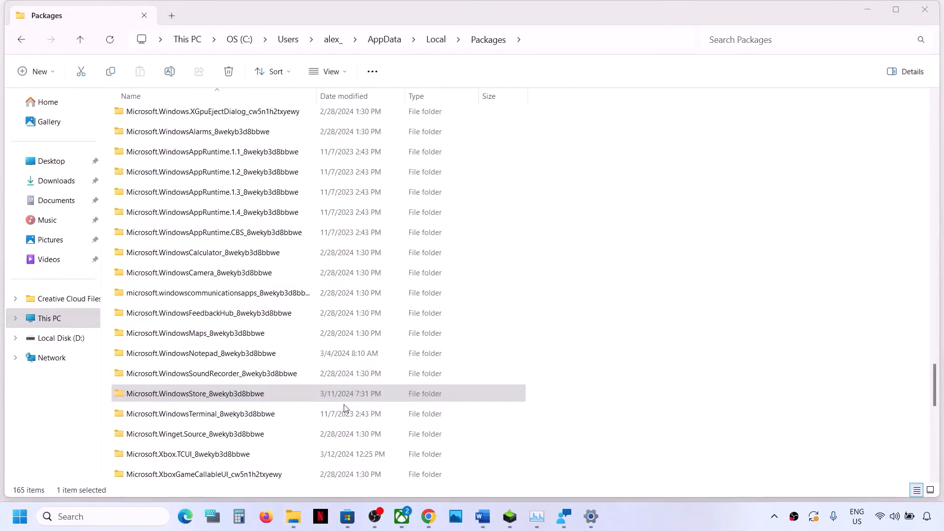
click(211, 397)
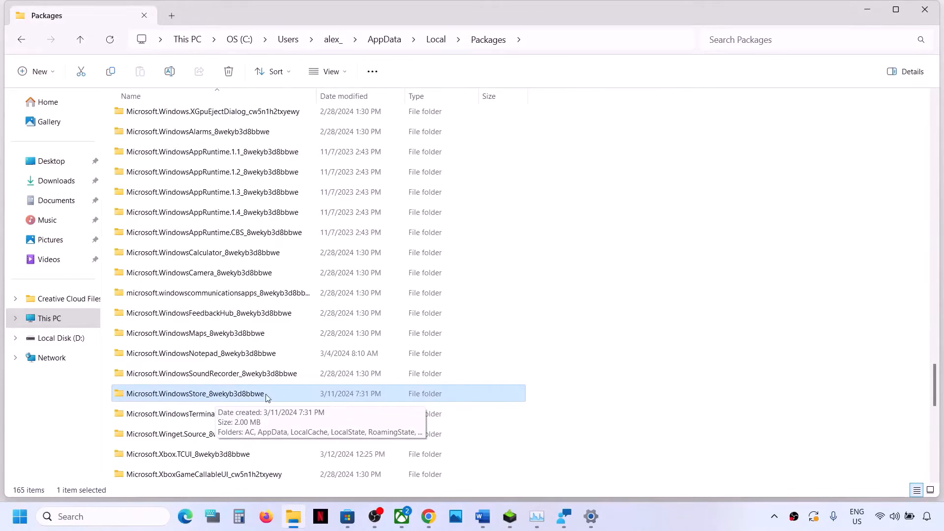
- Recheck the name in the fix list, then open Microsoft.WindowsStore_8wekyb3d8bbwe and delete its LocalCache folder
key(alt+Tab)
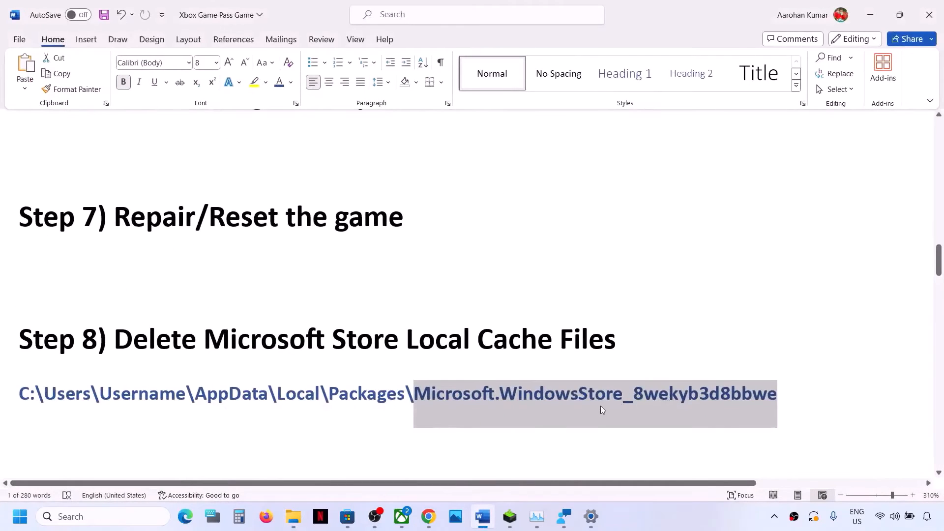
key(alt+Tab)
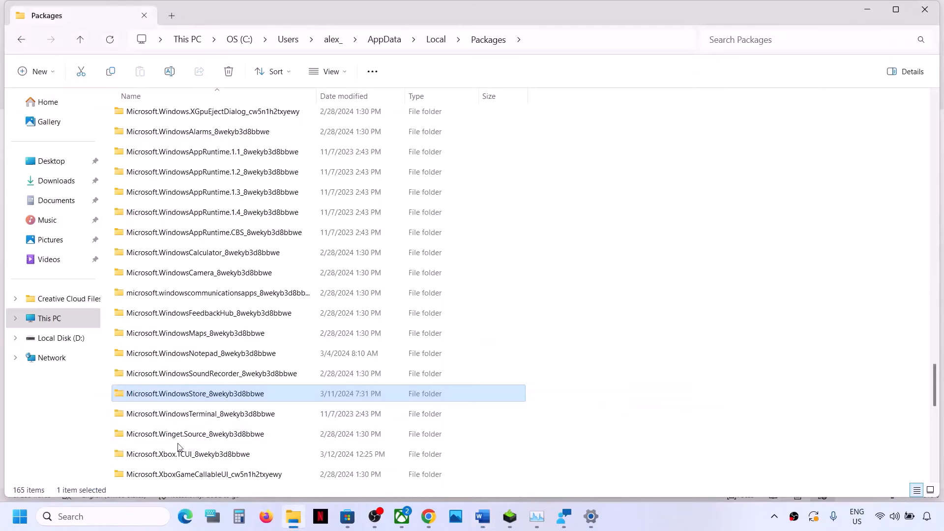
double_click(227, 398)
click(146, 162)
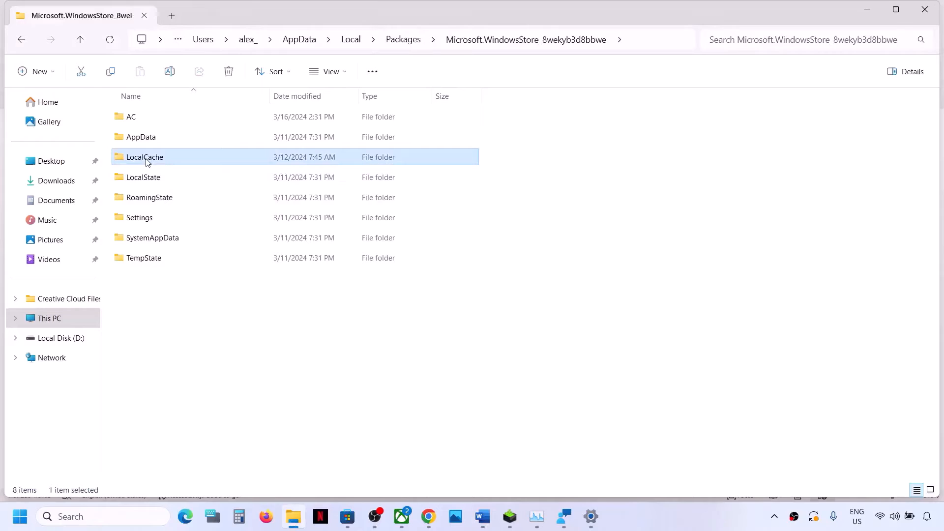
right_click(164, 162)
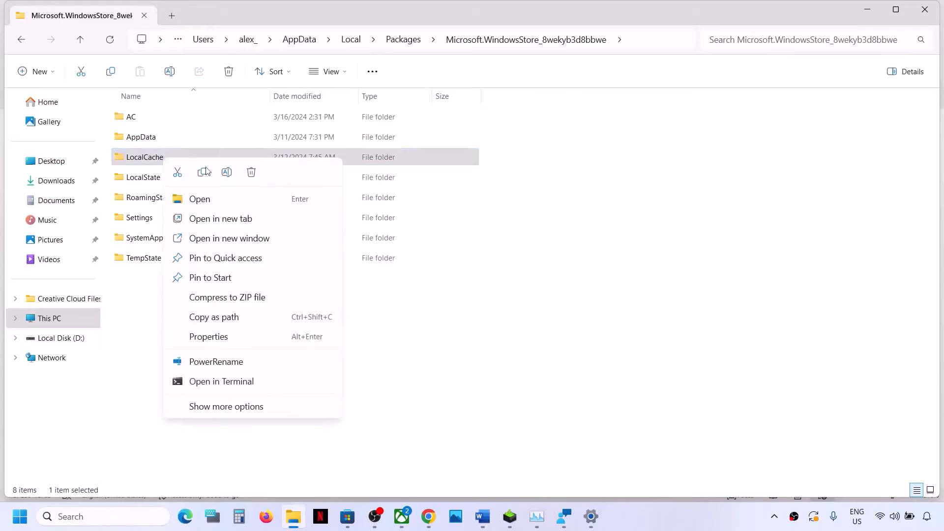
click(249, 171)
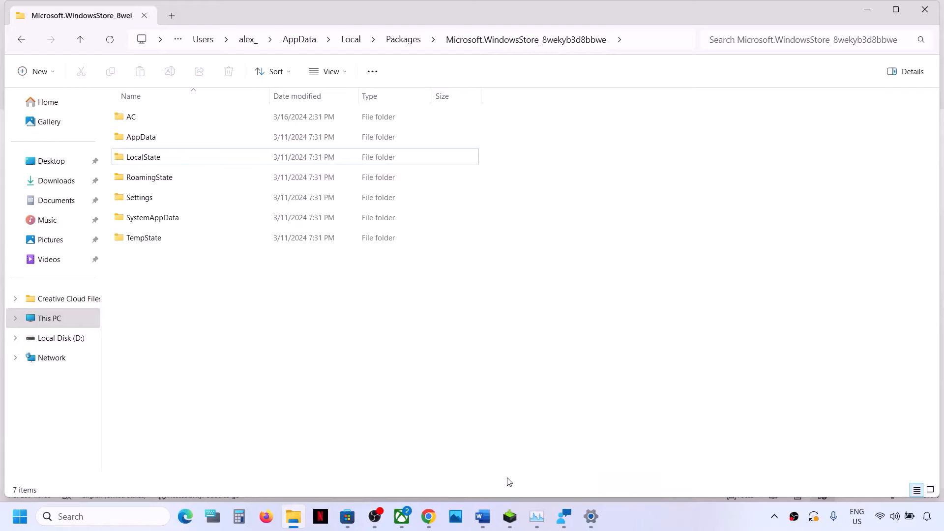
- Return to the Word fix list and highlight Step 9's "Login with same account in Xbox app and Microsoft Store"
click(482, 516)
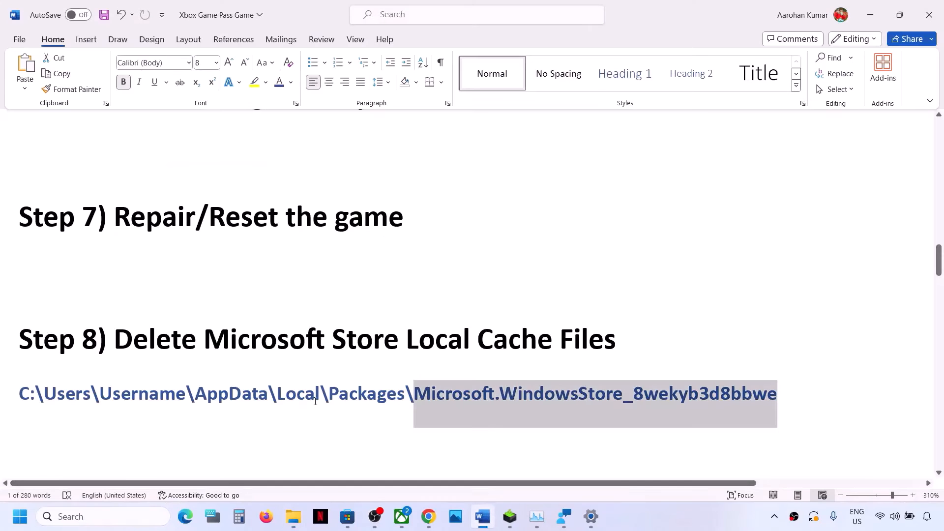
scroll(313, 401, down, 3)
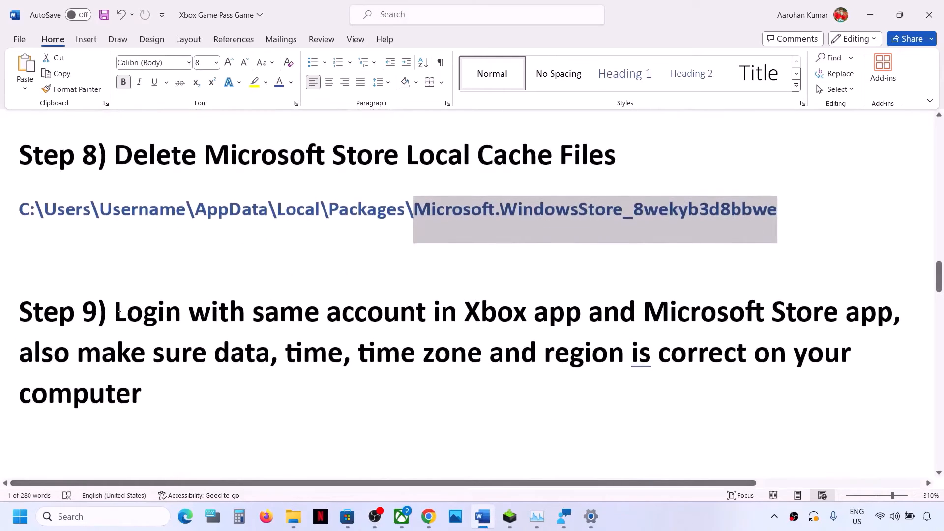
drag(120, 315, 842, 321)
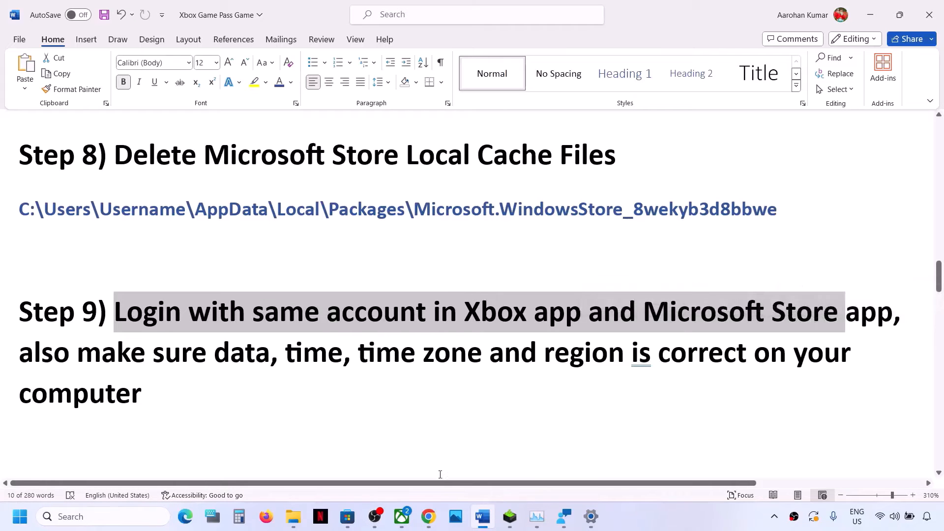
- Switch to the Microsoft Store and sign out of the current account
click(347, 516)
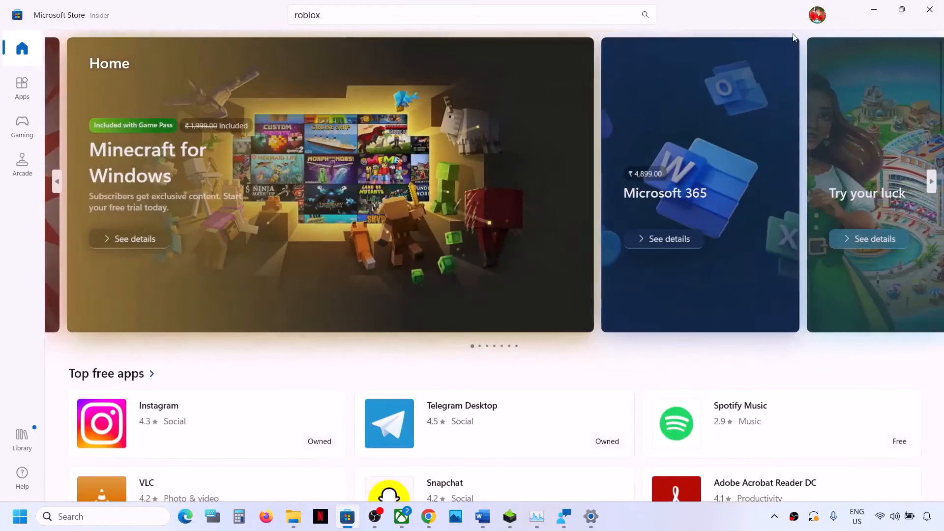
click(817, 15)
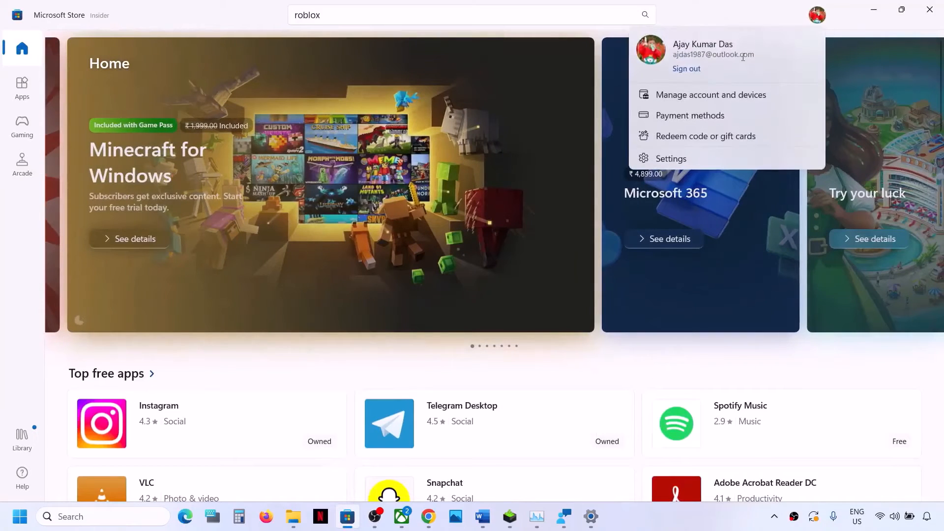
click(687, 69)
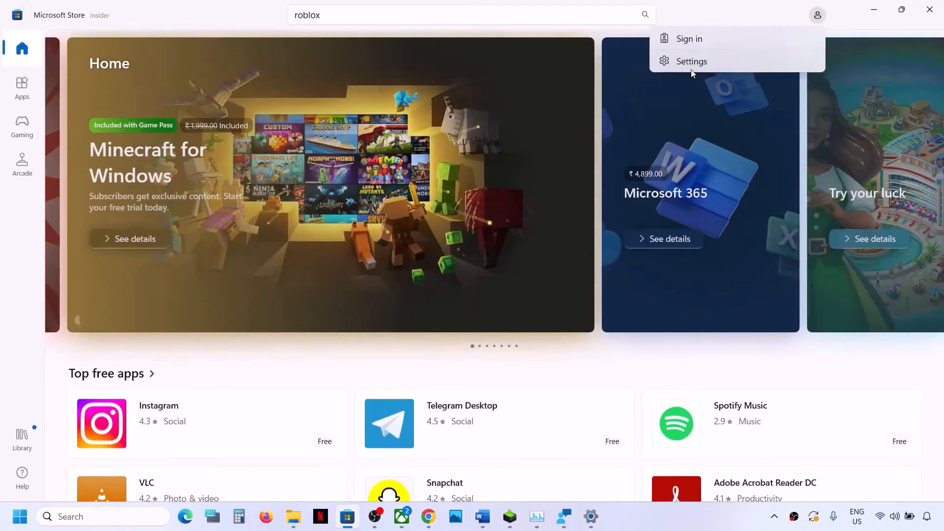
- Sign in to the Microsoft Store with the saved Outlook account and enter the account PIN
click(713, 41)
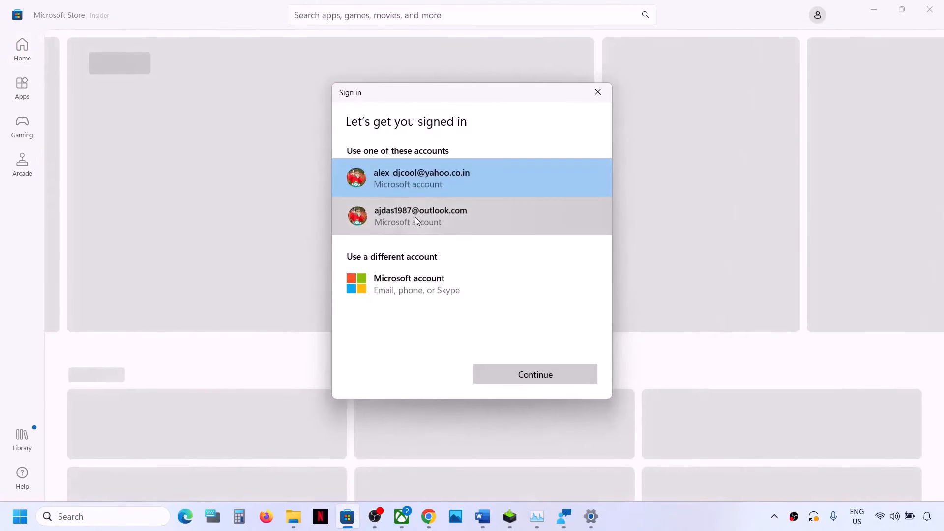
click(415, 217)
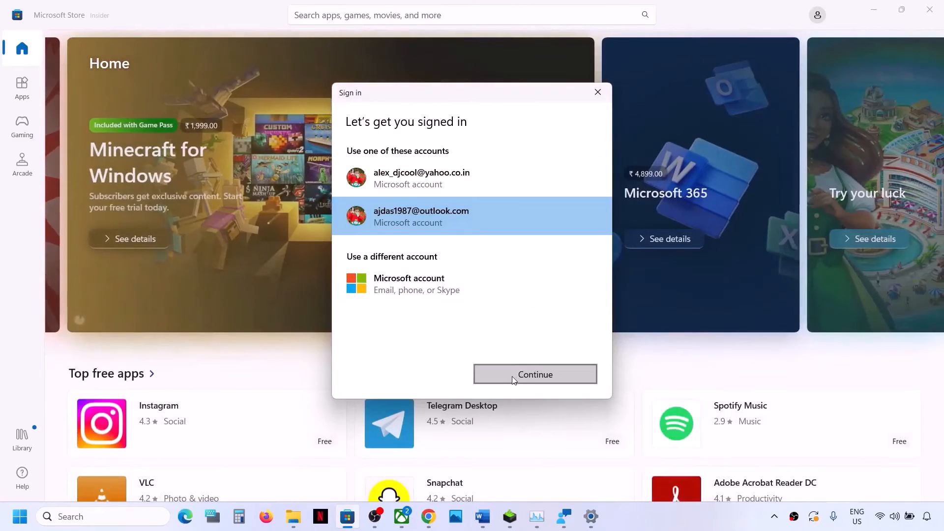
click(512, 376)
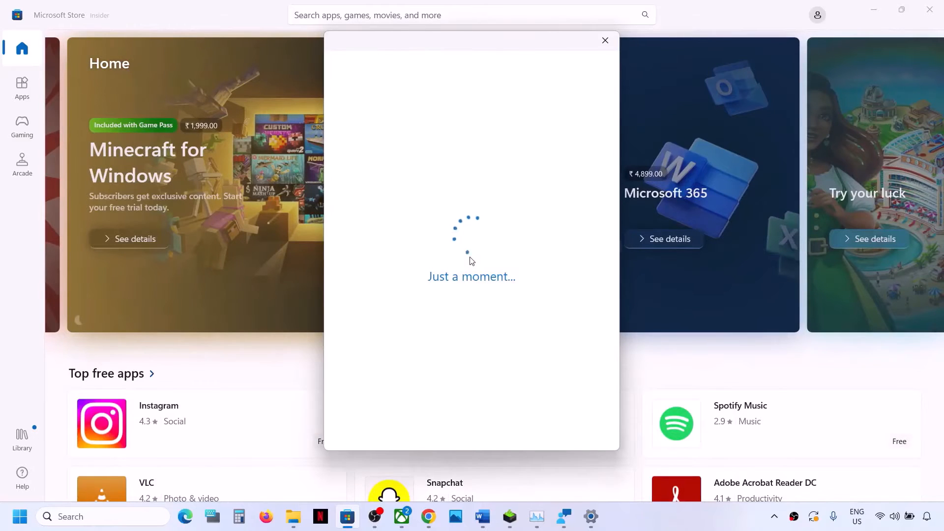
text(****)
- Switch to the Xbox app and sign out of the current profile
click(401, 516)
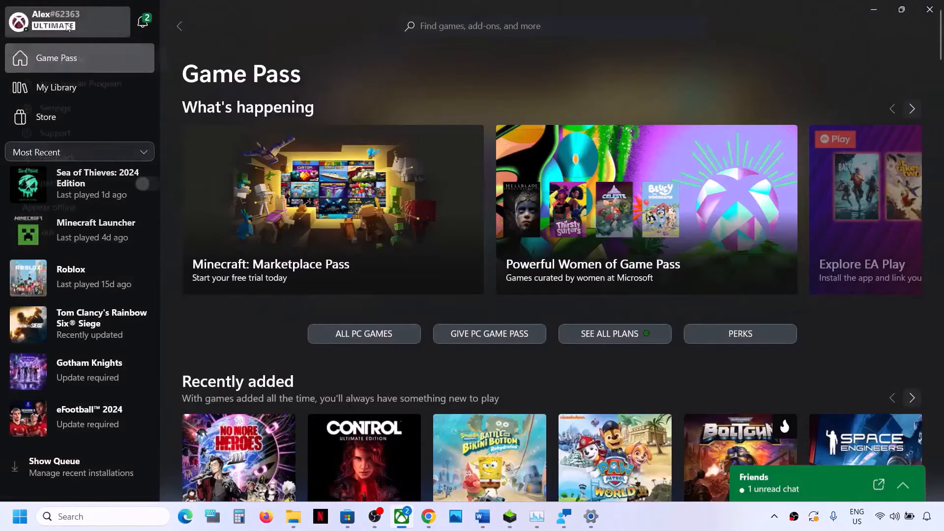
click(67, 27)
click(42, 246)
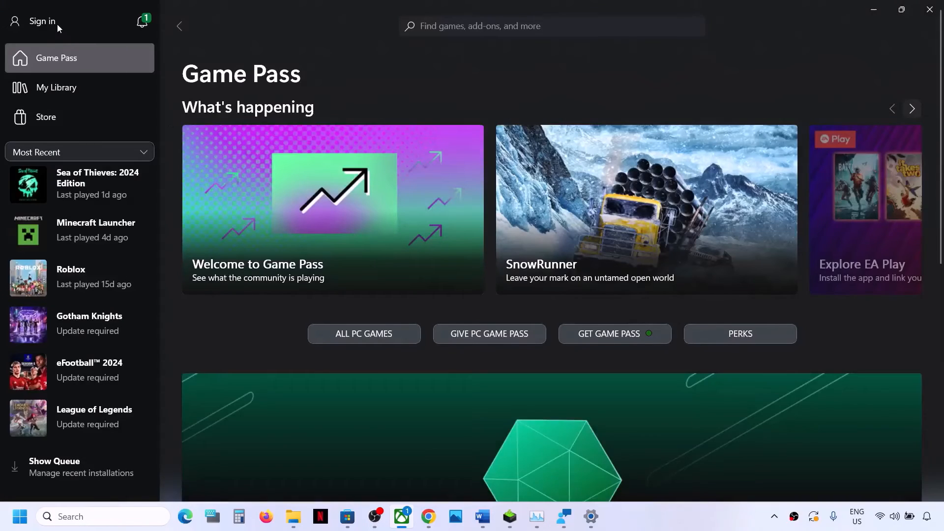
- Sign in to the Xbox app with the same Outlook account used in the Store, and close the leftover background program
click(57, 23)
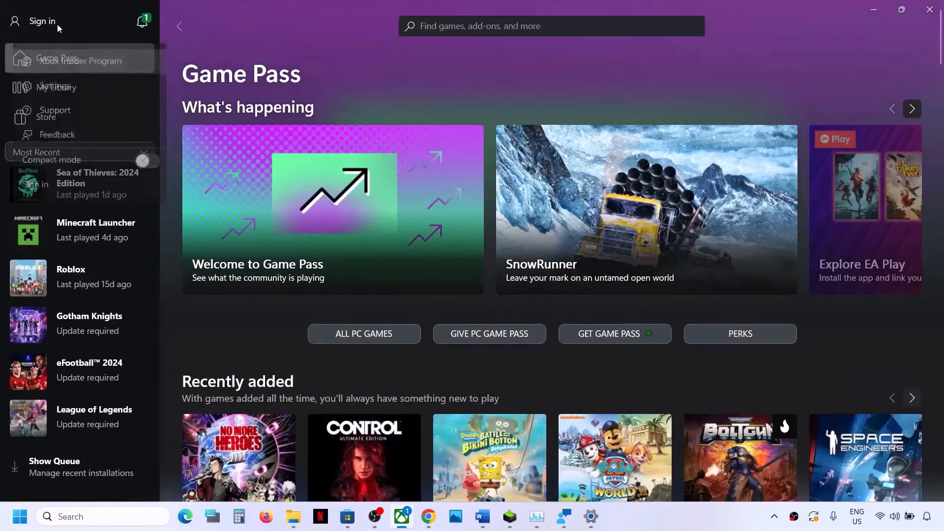
click(39, 188)
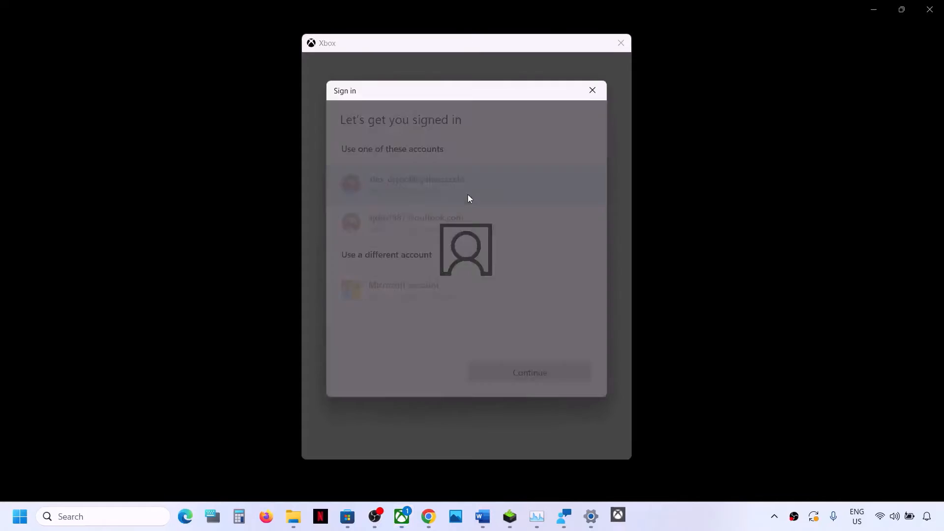
click(426, 228)
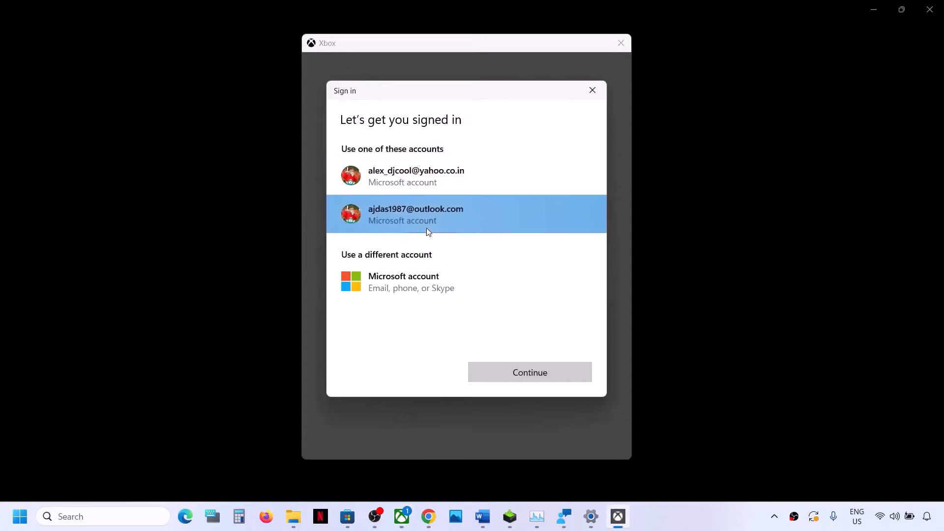
click(522, 373)
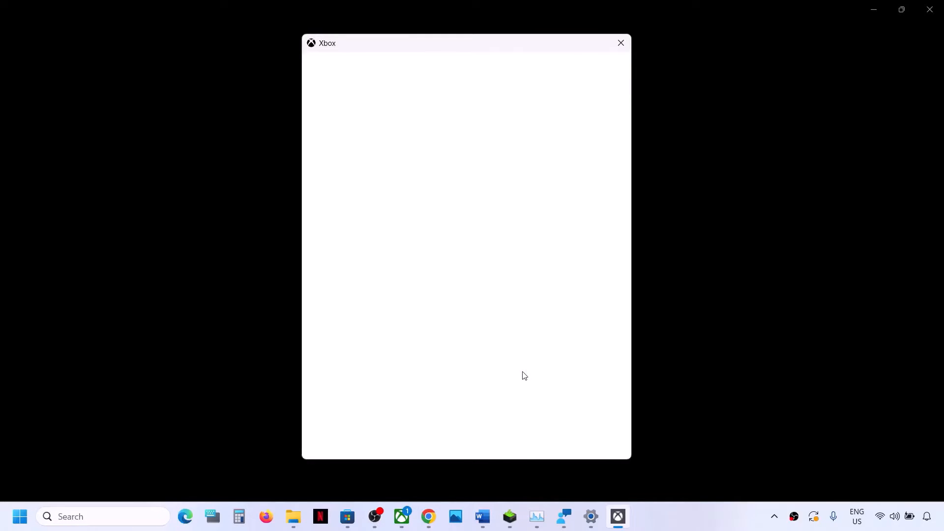
click(486, 438)
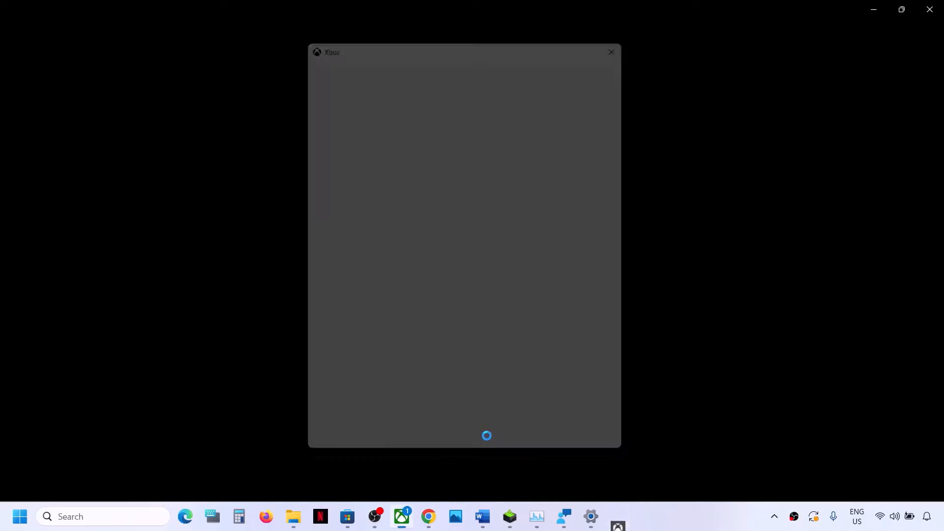
right_click(536, 527)
click(523, 486)
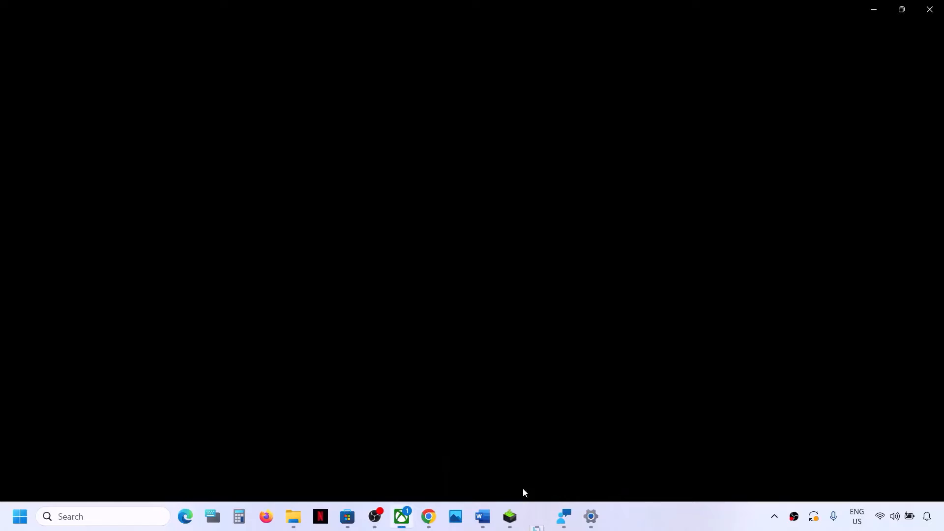
- Return to the Word fix list, highlight Step 9's date, time, time zone and region advice, and correct "data" to "date"
click(482, 517)
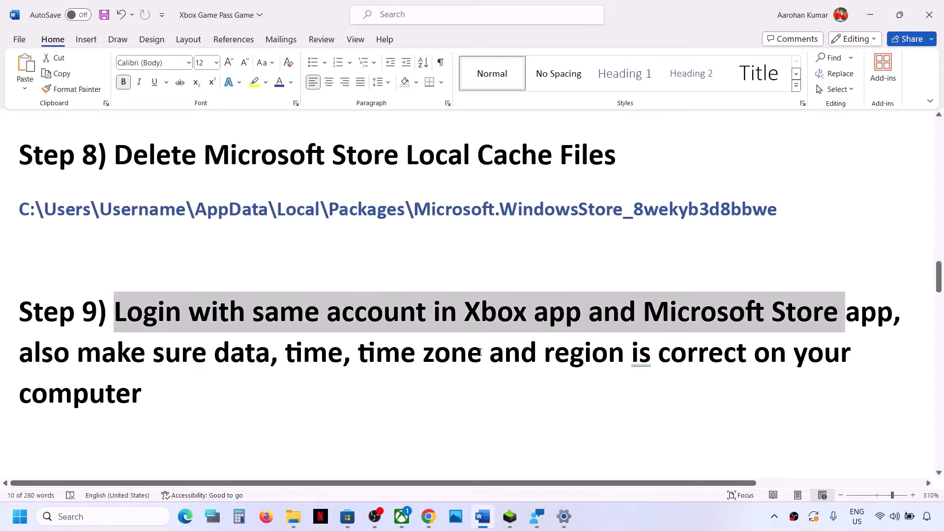
drag(35, 355, 629, 365)
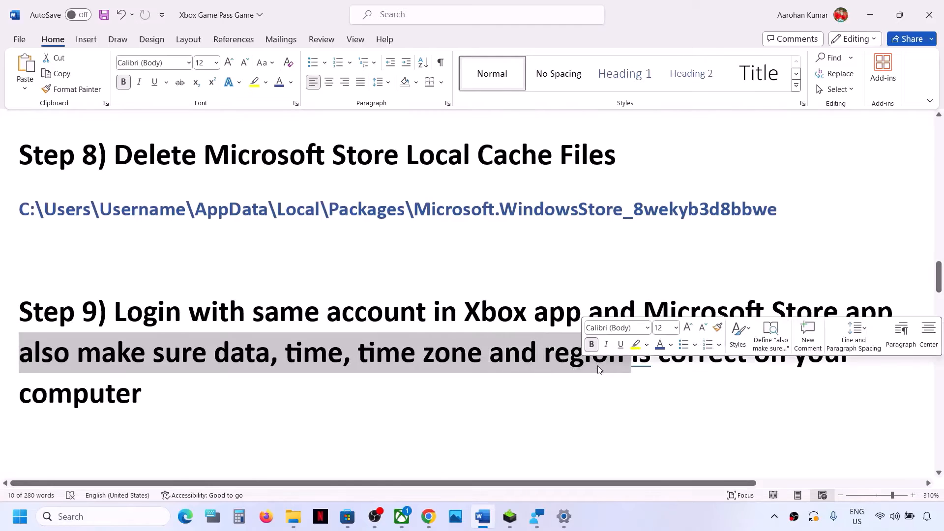
click(272, 357)
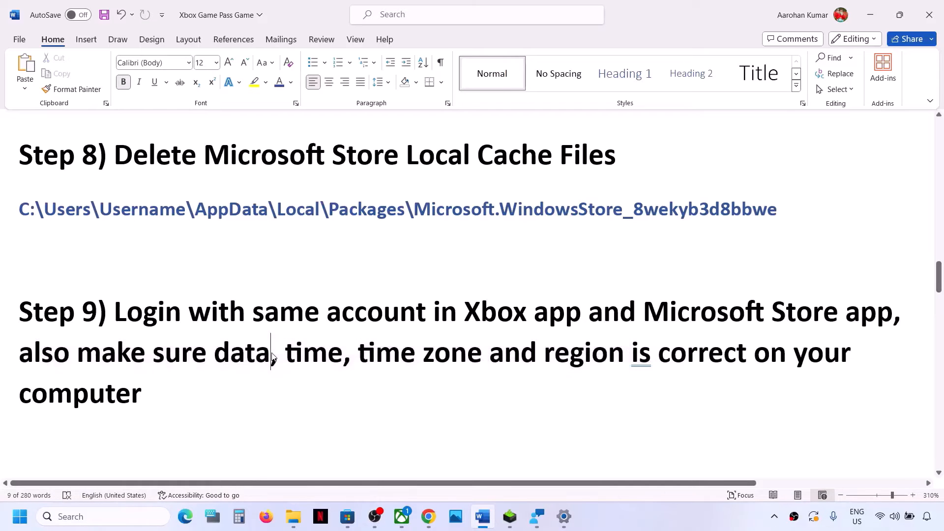
key(BackSpace)
text(e)
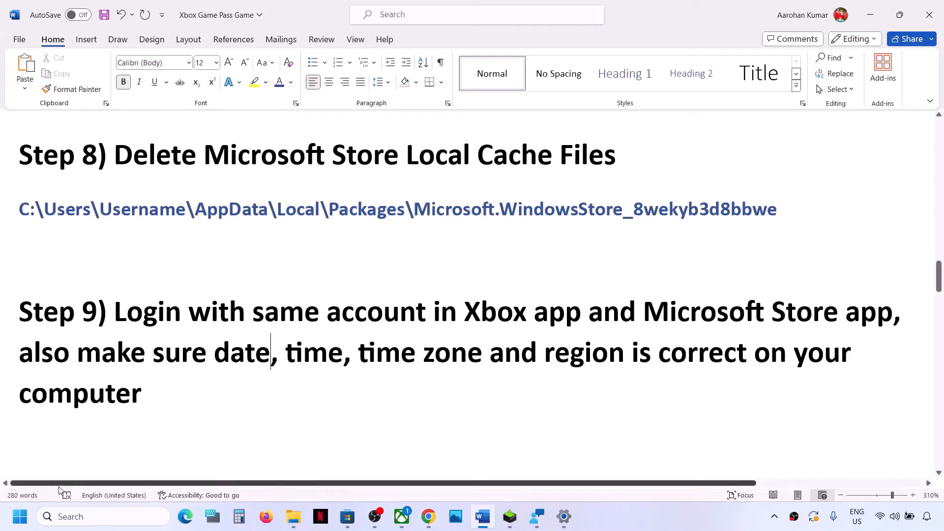
- Open the Date & time page in Windows Settings and sync the clock with the time server
click(25, 522)
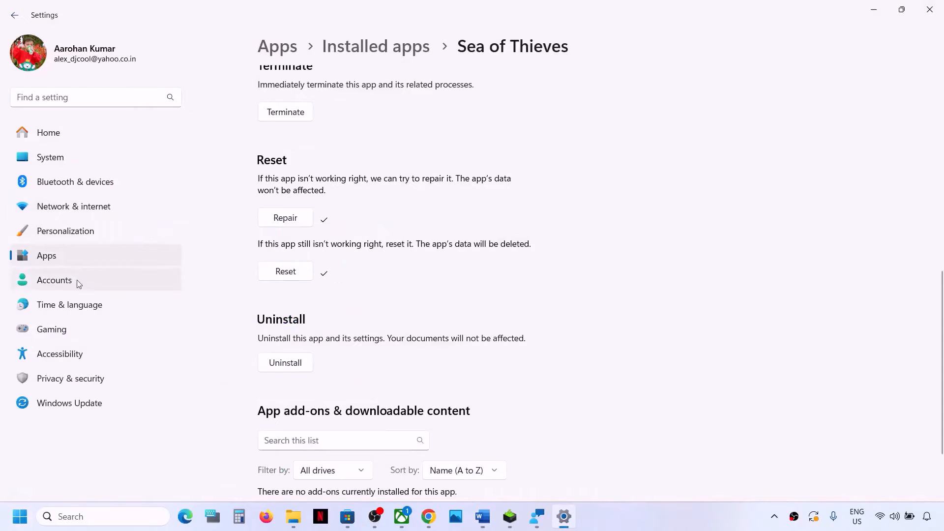
click(57, 305)
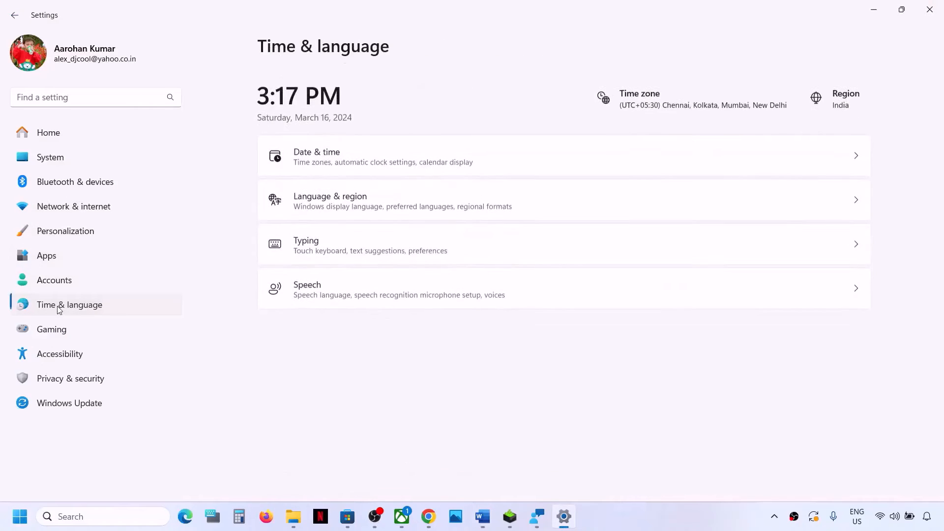
click(339, 157)
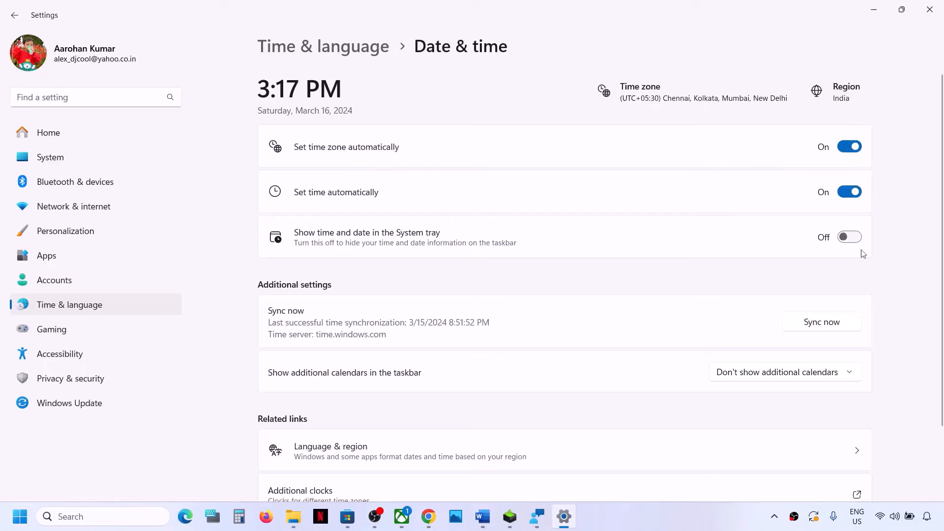
click(831, 327)
- Open the Language & region settings and choose India as the country or region
click(135, 304)
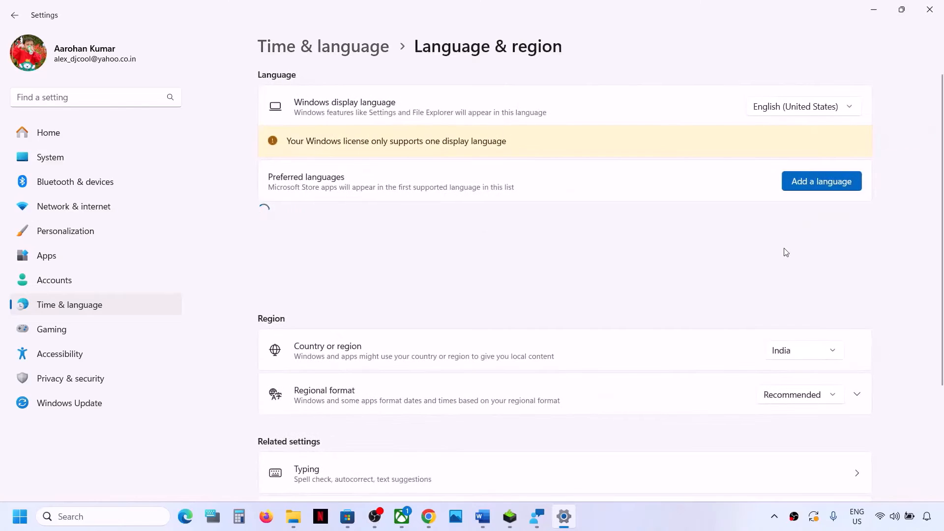
click(817, 354)
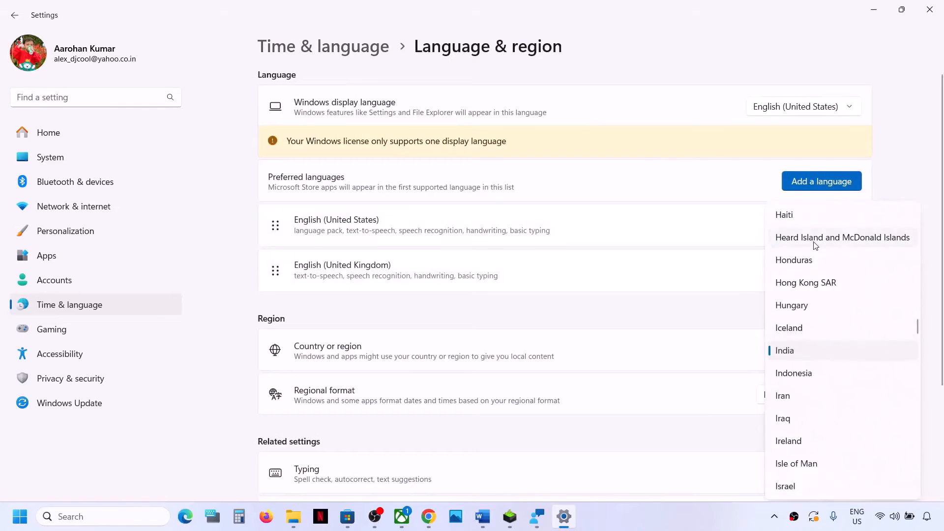
click(797, 361)
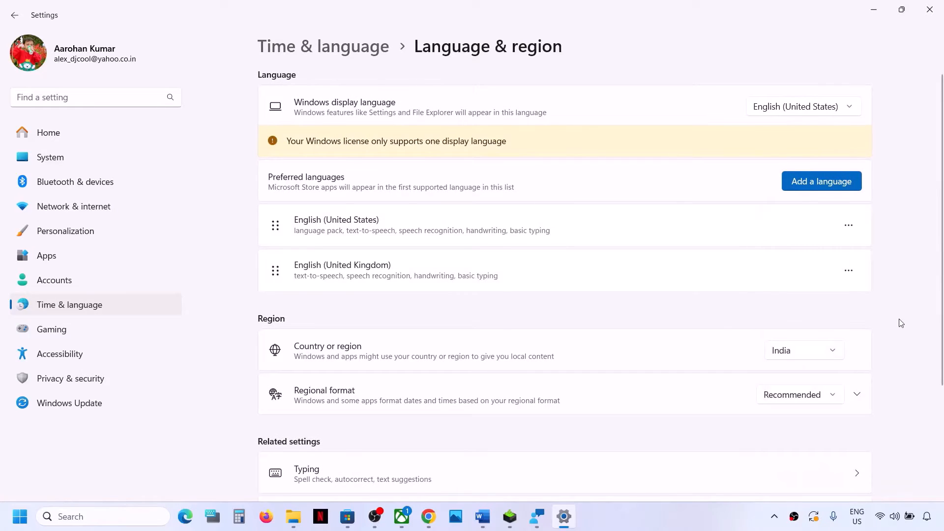
- Close Settings and highlight Step 10's "Install all the Updates in Microsoft Store" in the Word fix list
click(929, 9)
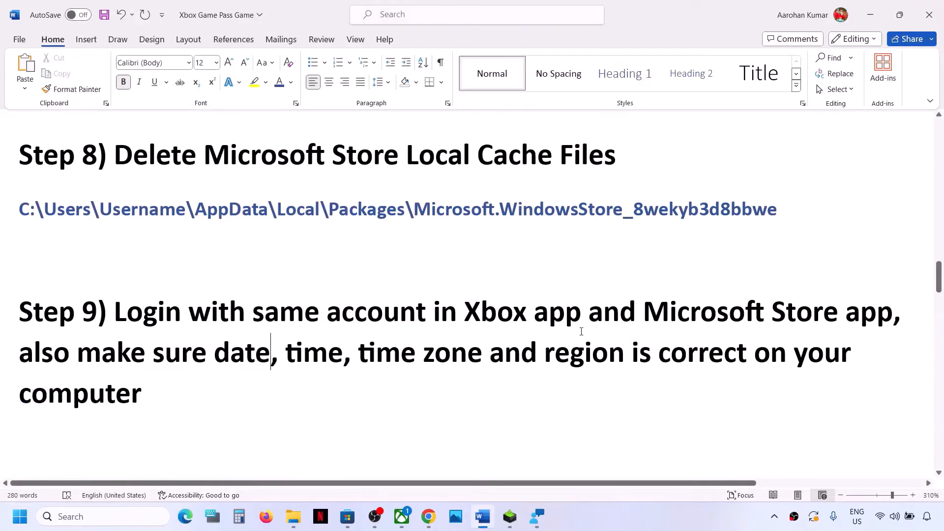
scroll(581, 332, down, 3)
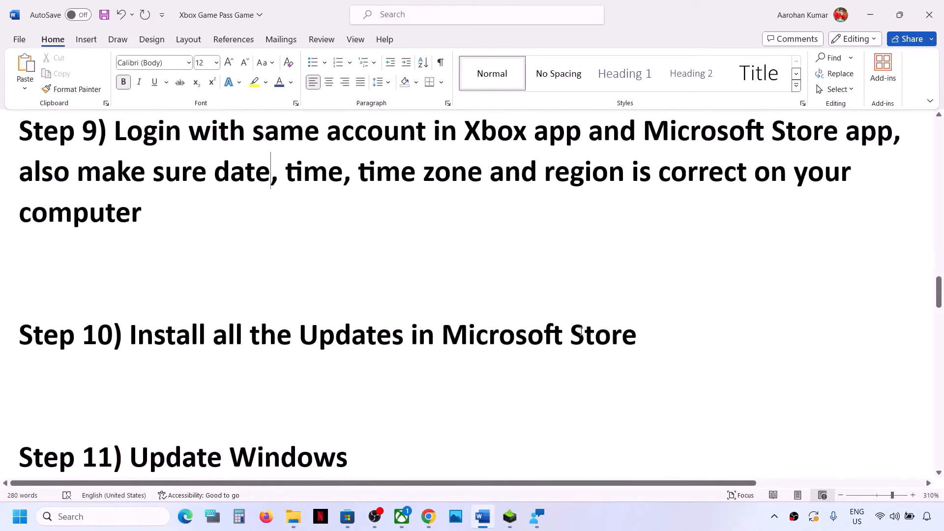
drag(131, 335, 603, 336)
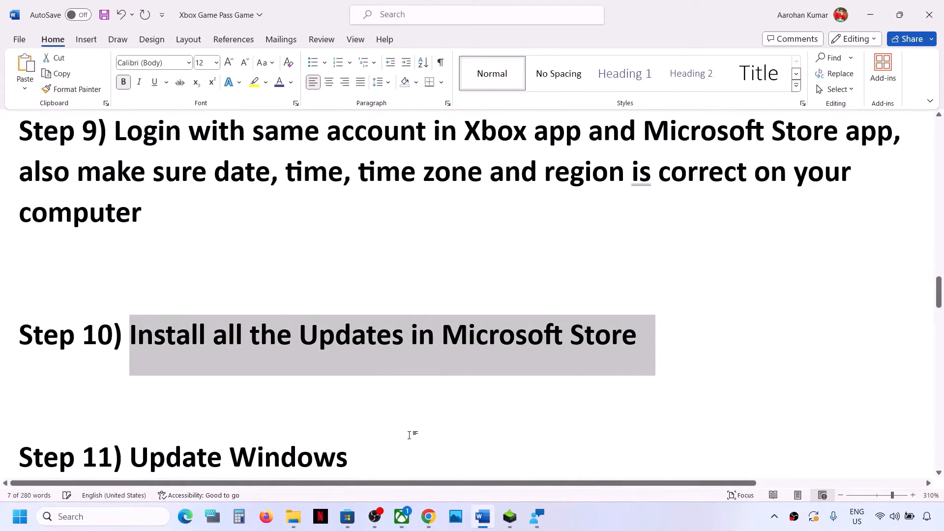
- Check for app updates in the Microsoft Store library and resume the paused Microsoft Photos Legacy download
click(348, 517)
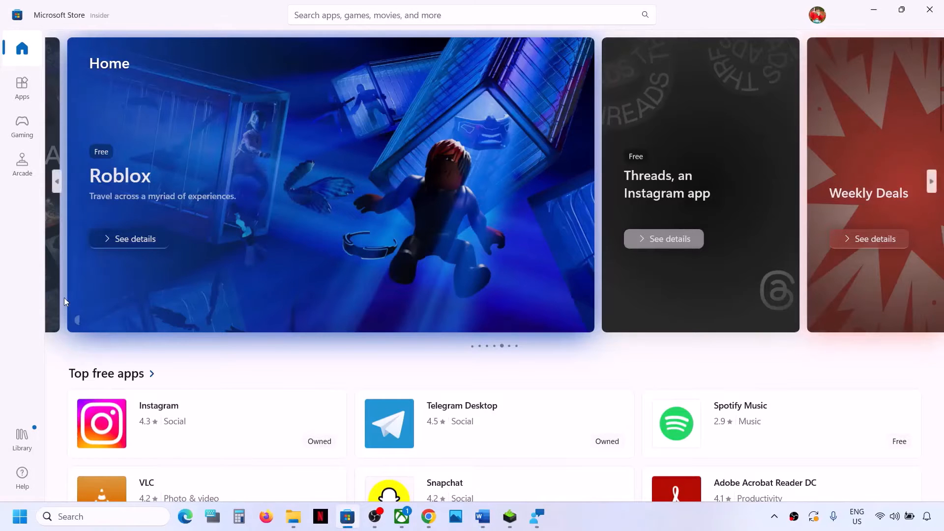
click(22, 436)
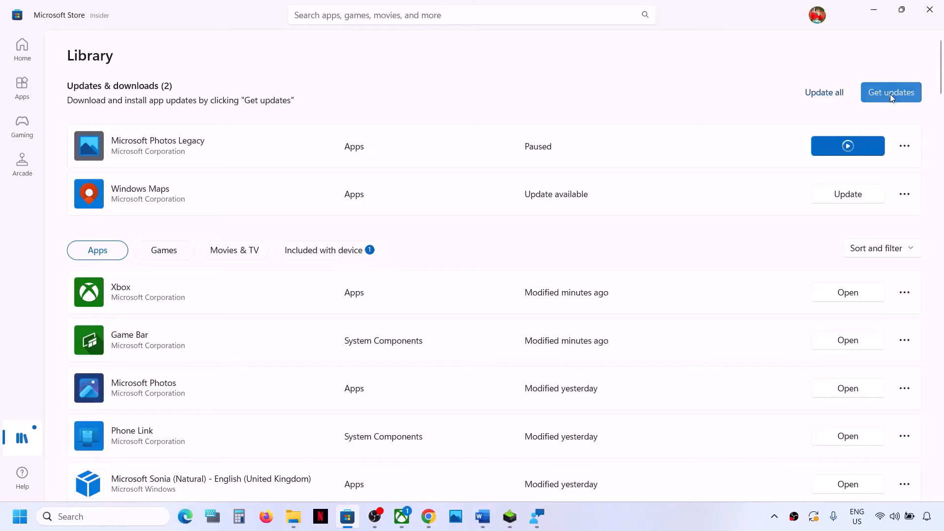
click(890, 94)
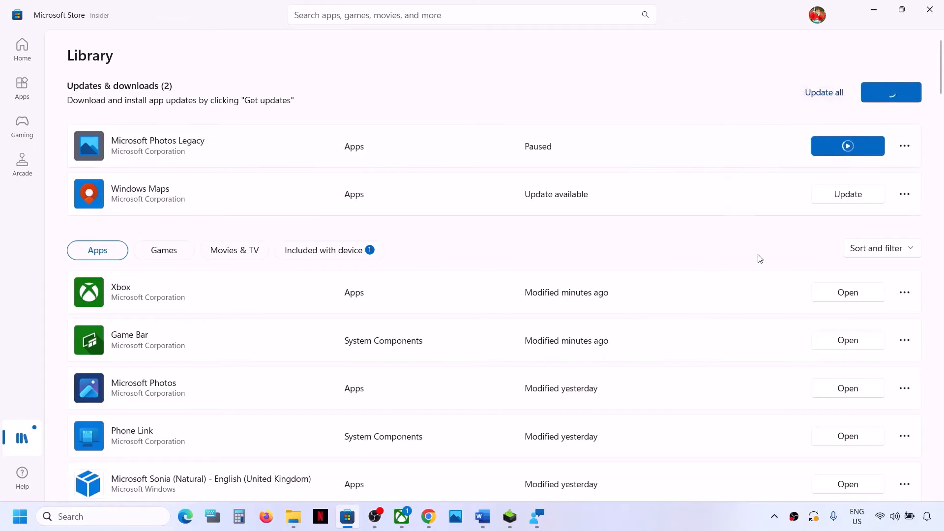
click(848, 147)
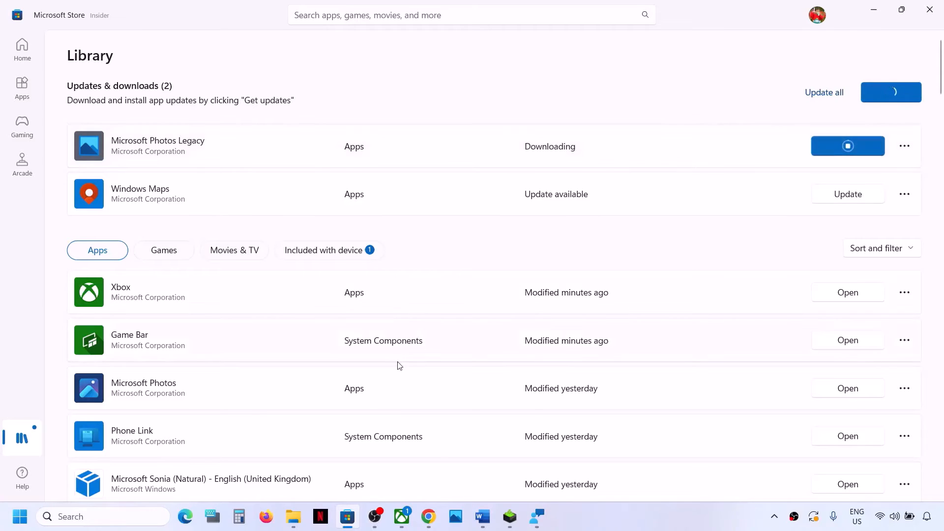
- Highlight Step 11's "Update Windows" in the Word fix list and open the Windows Update page in Settings
click(491, 515)
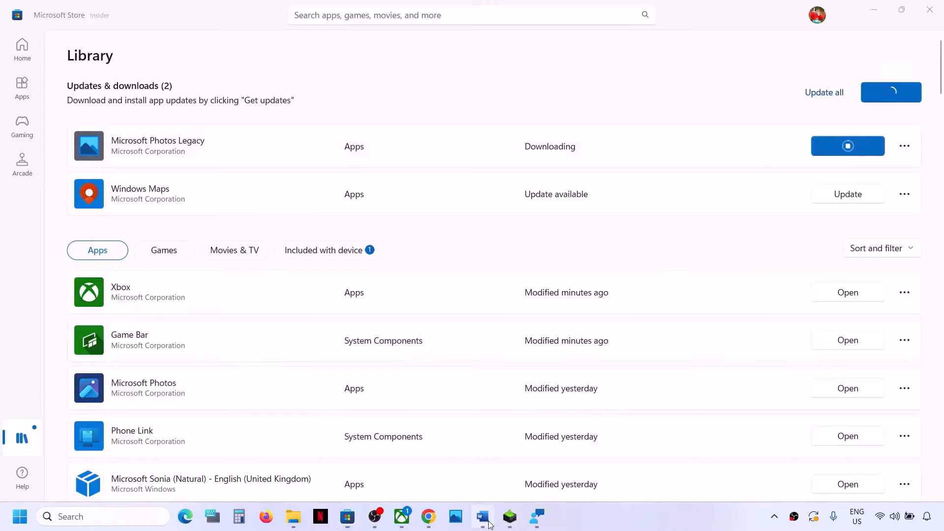
scroll(316, 389, down, 1)
scroll(316, 390, down, 3)
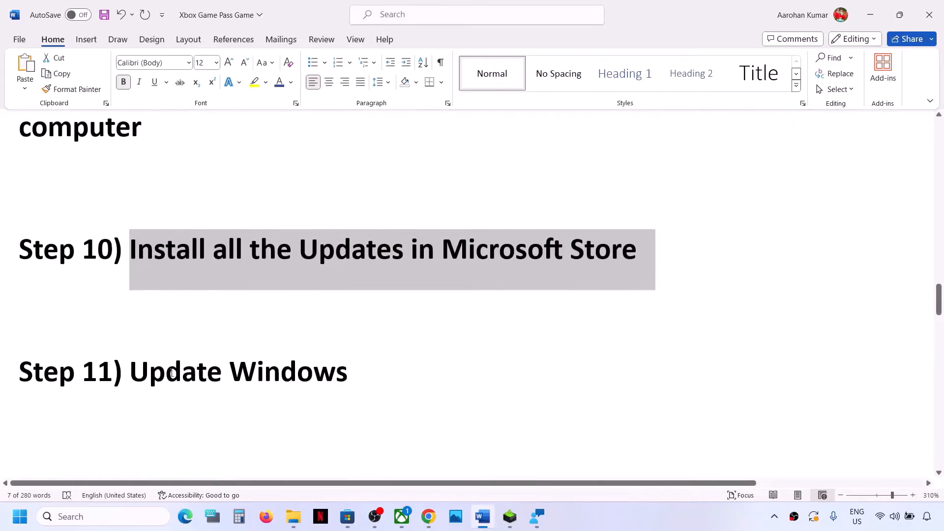
drag(173, 373, 412, 376)
key(super+i)
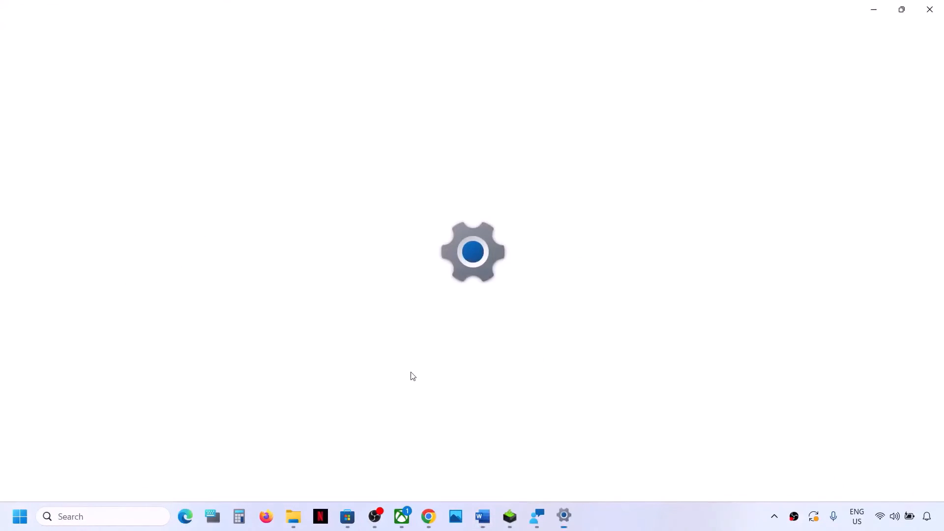
click(58, 405)
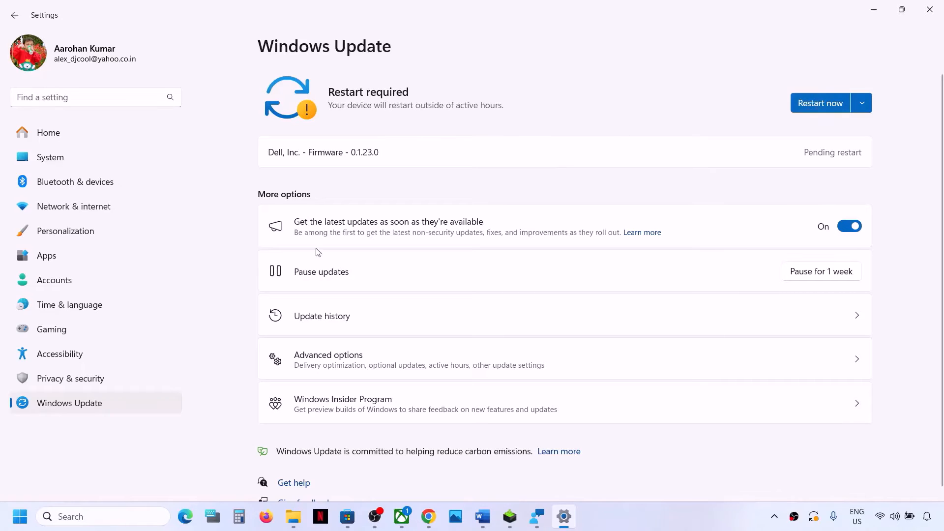
- Show the Update and restart power option, dismiss it without restarting, and leave Settings
click(21, 514)
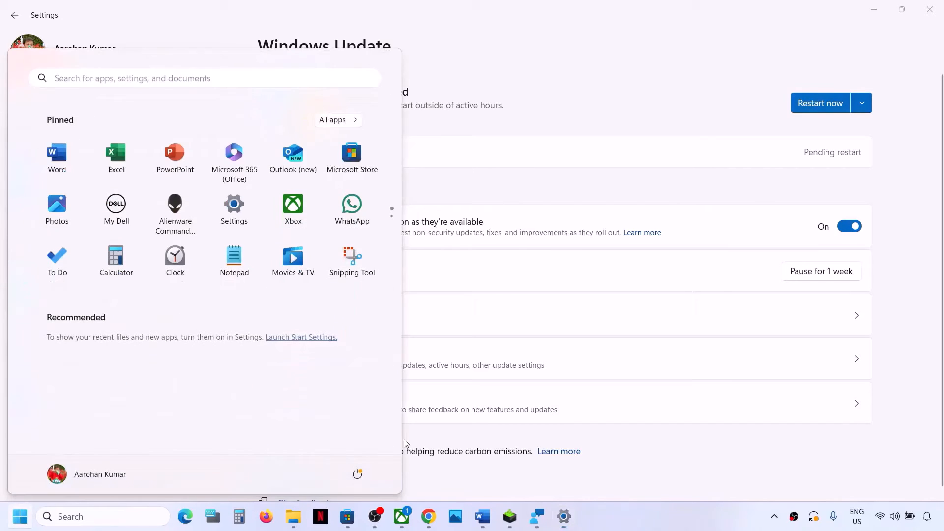
click(358, 474)
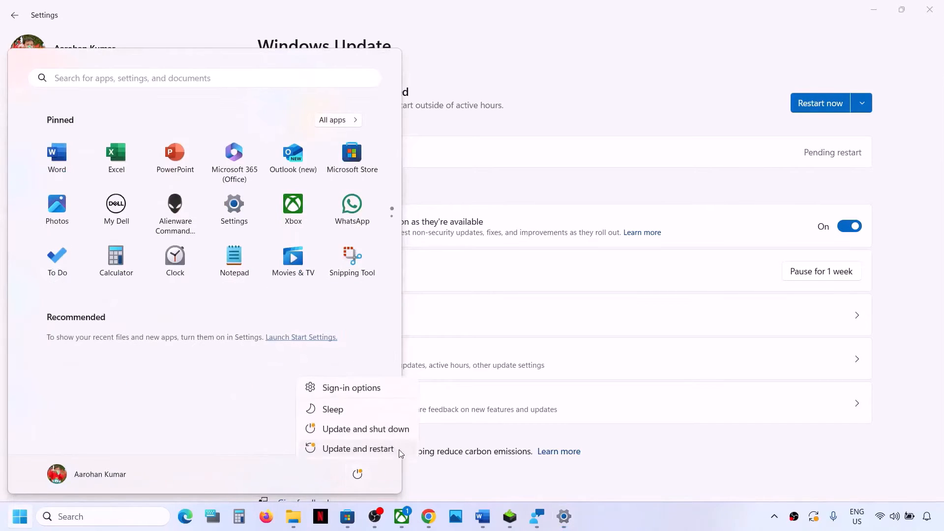
click(926, 327)
click(933, 18)
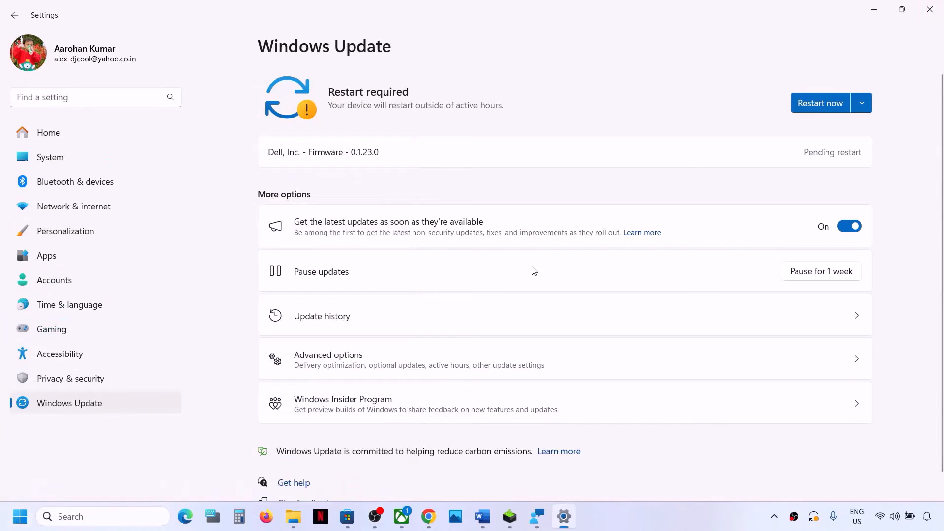
- Copy "wsreset" from Step 12 of the Word fix list and run it through Windows Search
click(482, 516)
scroll(317, 393, down, 3)
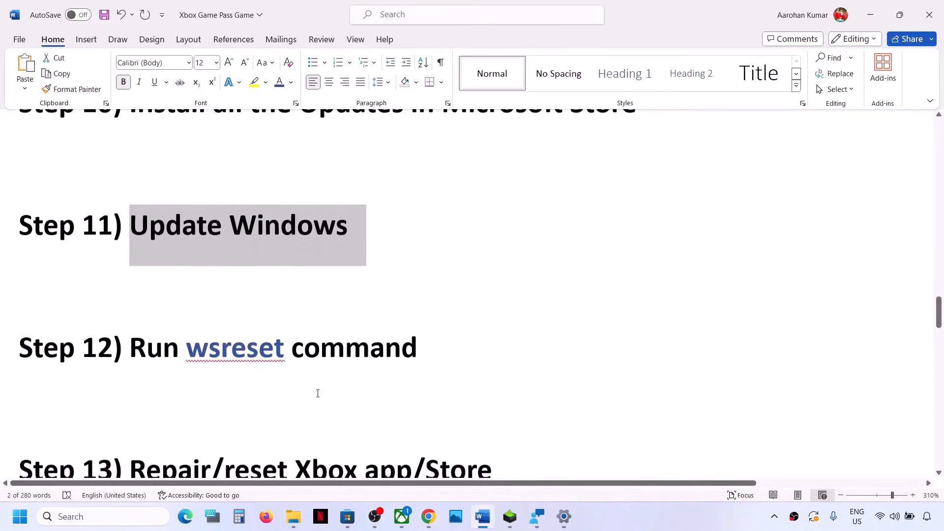
double_click(249, 330)
key(ctrl+c)
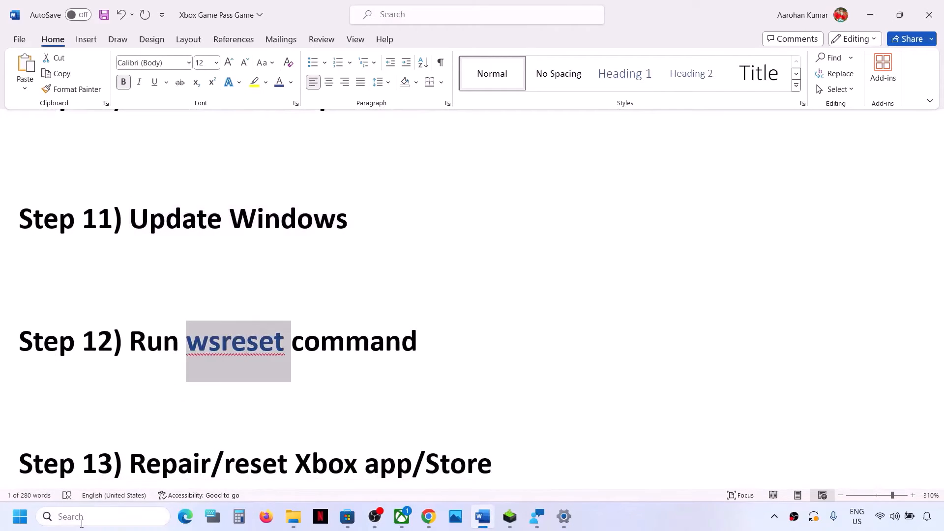
click(82, 517)
key(ctrl+v)
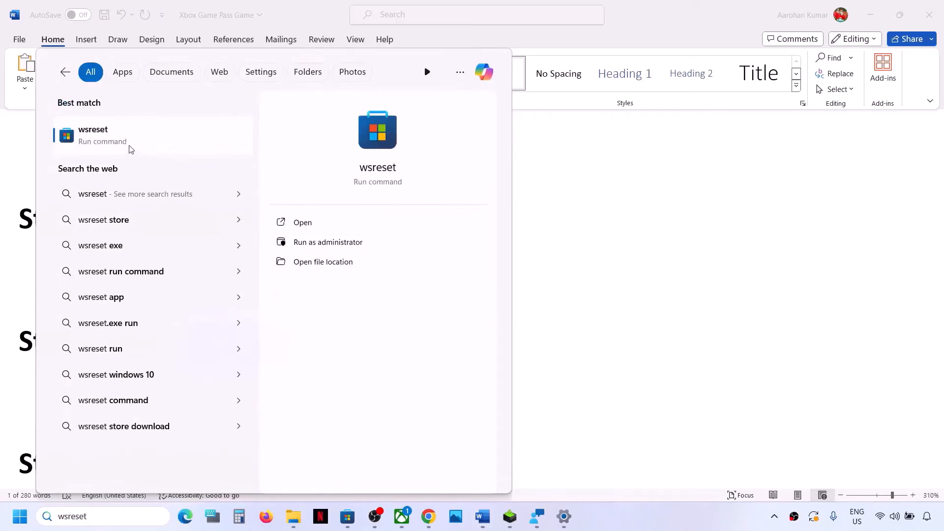
click(114, 144)
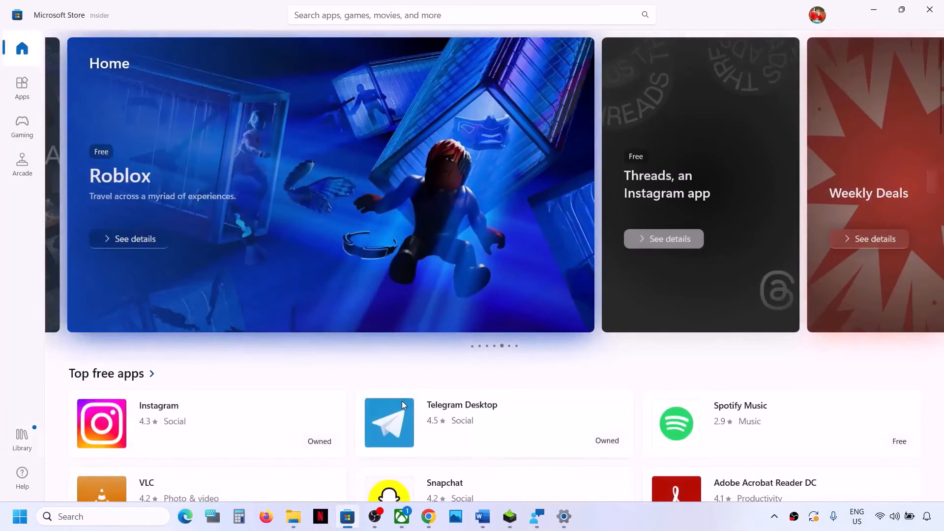
- Return to the Word fix list and highlight Step 13's "Repair/reset Xbox app/Store"
click(482, 516)
scroll(253, 344, down, 2)
scroll(253, 344, down, 1)
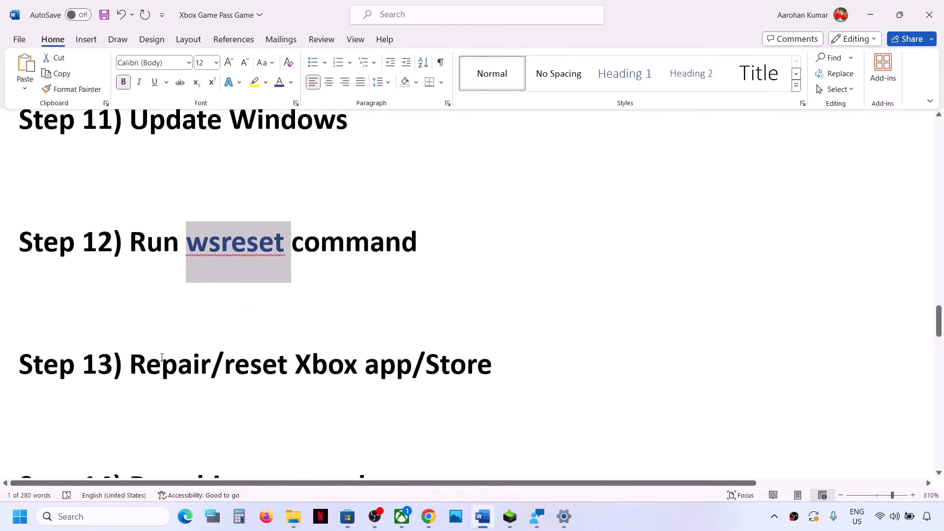
drag(161, 357, 491, 366)
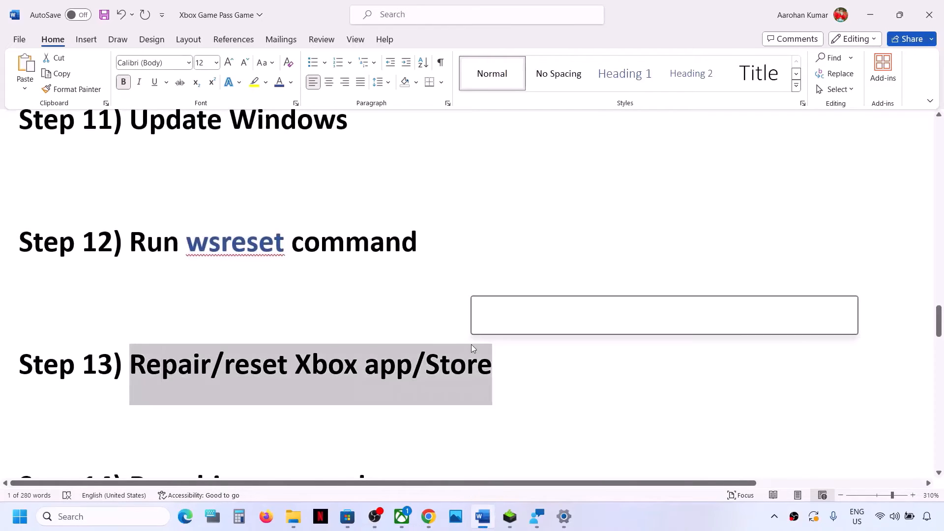
- Find the Xbox app with Windows Search, open its app settings, and repair and reset the app
click(131, 516)
text(xbox)
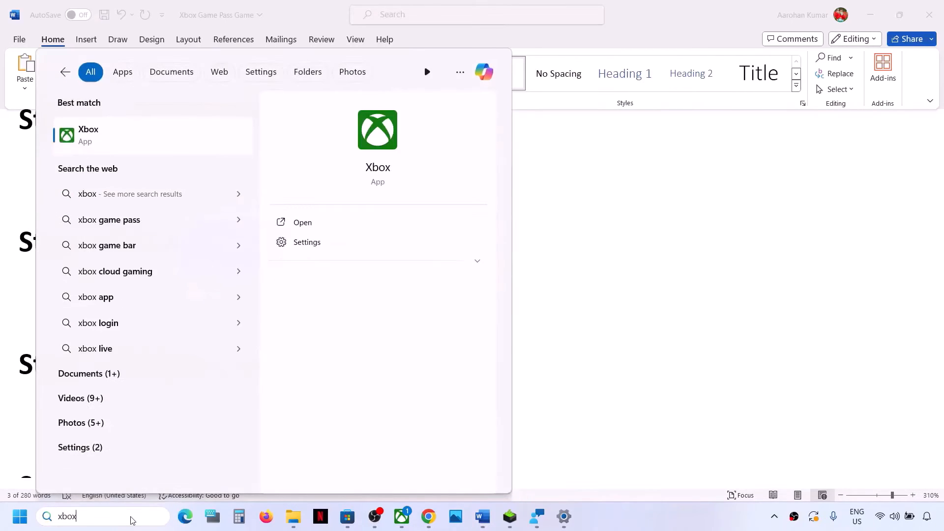
right_click(96, 137)
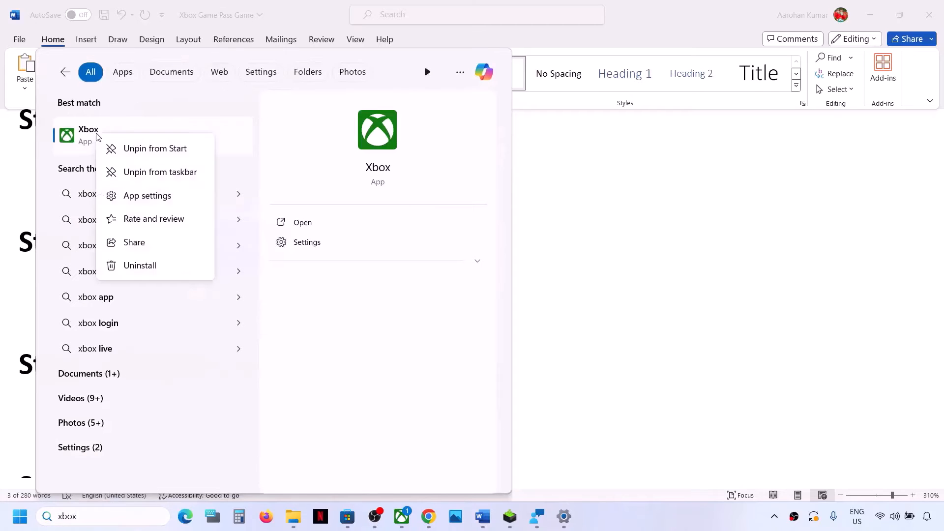
click(147, 194)
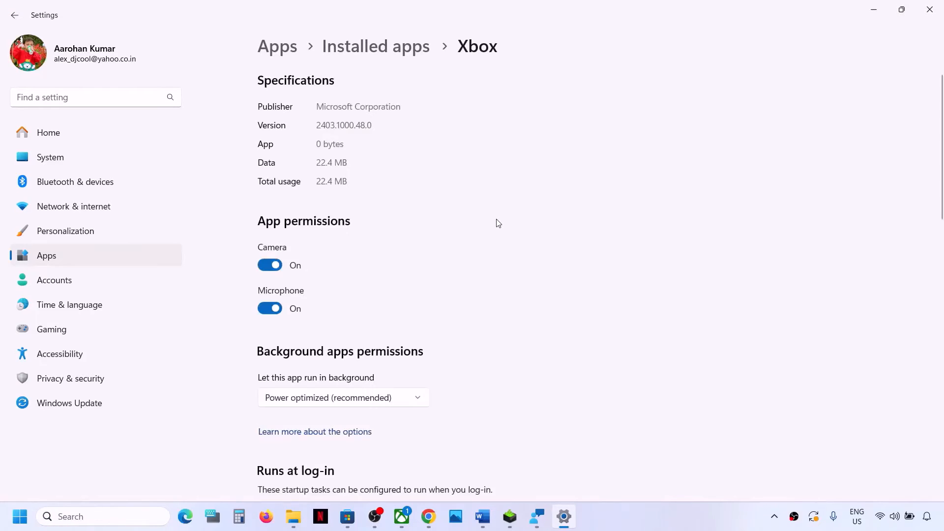
scroll(497, 224, down, 10)
scroll(497, 223, down, 4)
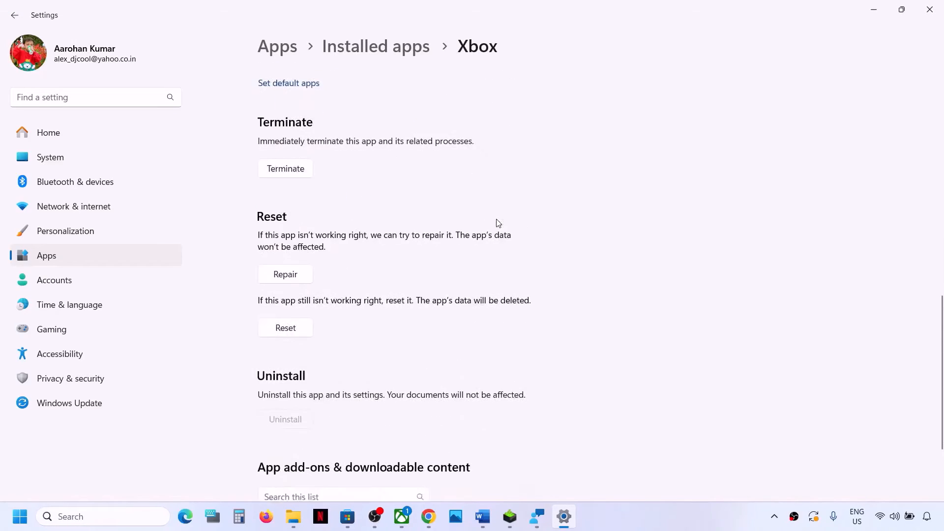
click(290, 258)
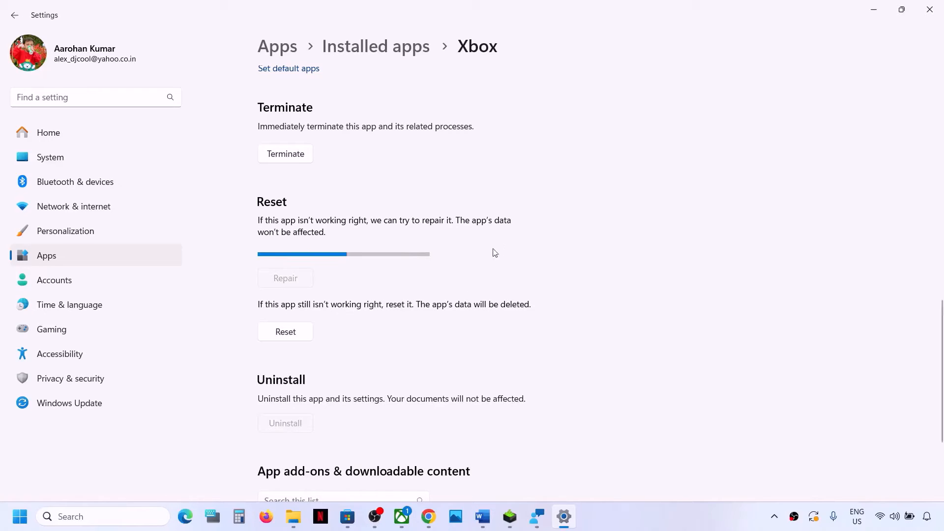
click(278, 320)
click(358, 287)
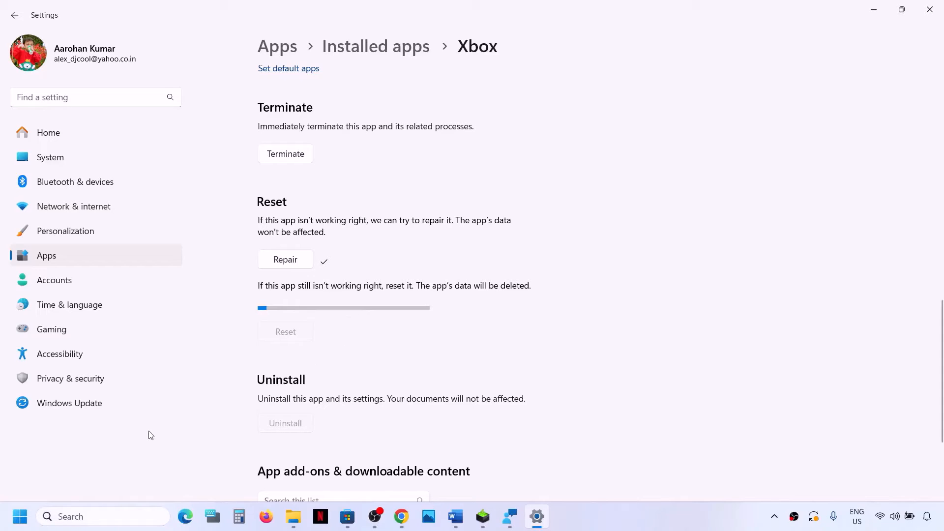
- Find Microsoft Store with Windows Search, open its app settings, and repair and reset it
click(73, 521)
text(store)
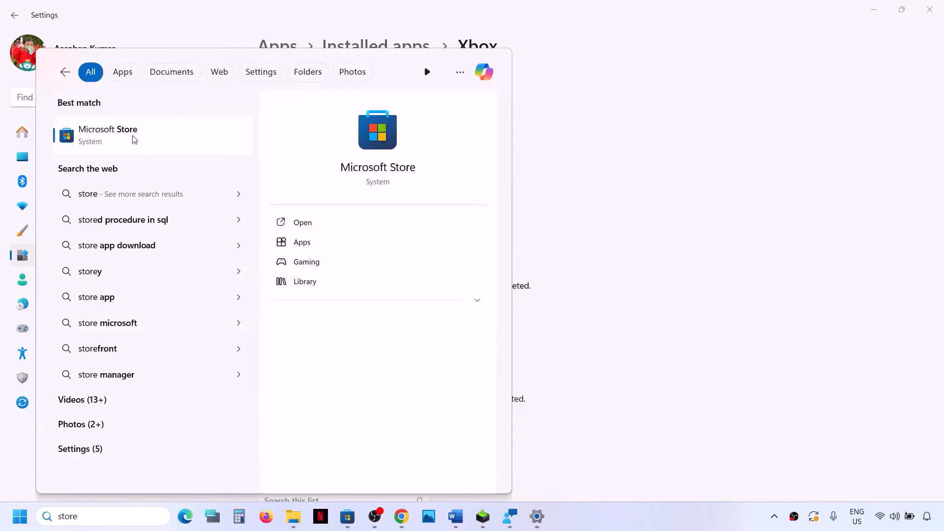
right_click(185, 141)
click(186, 197)
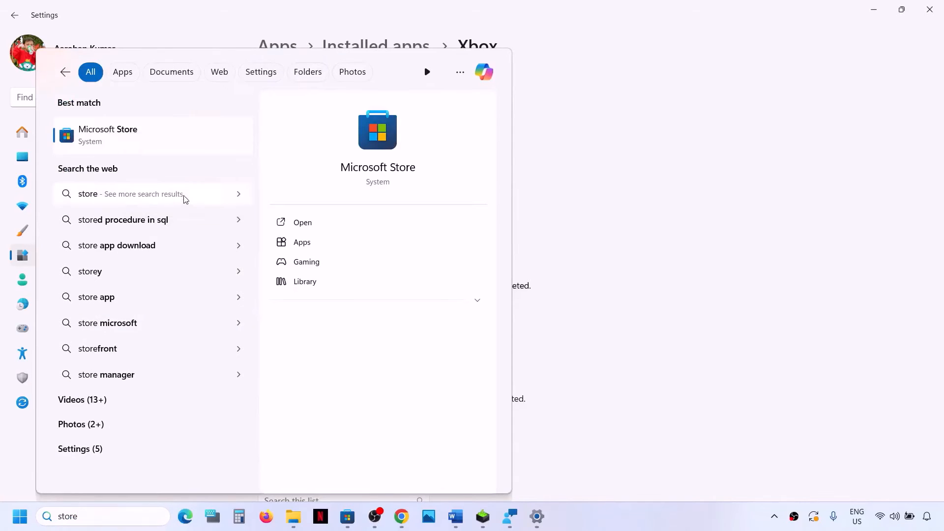
scroll(362, 264, down, 8)
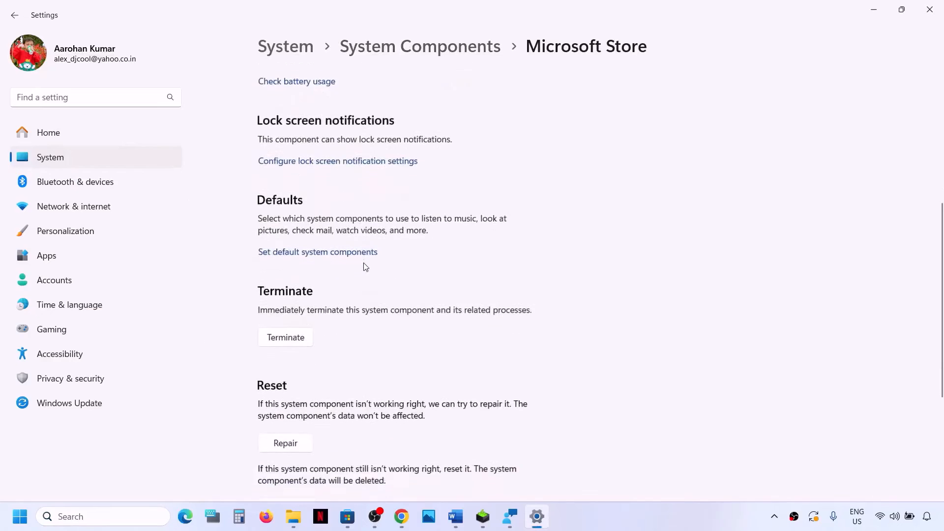
click(294, 344)
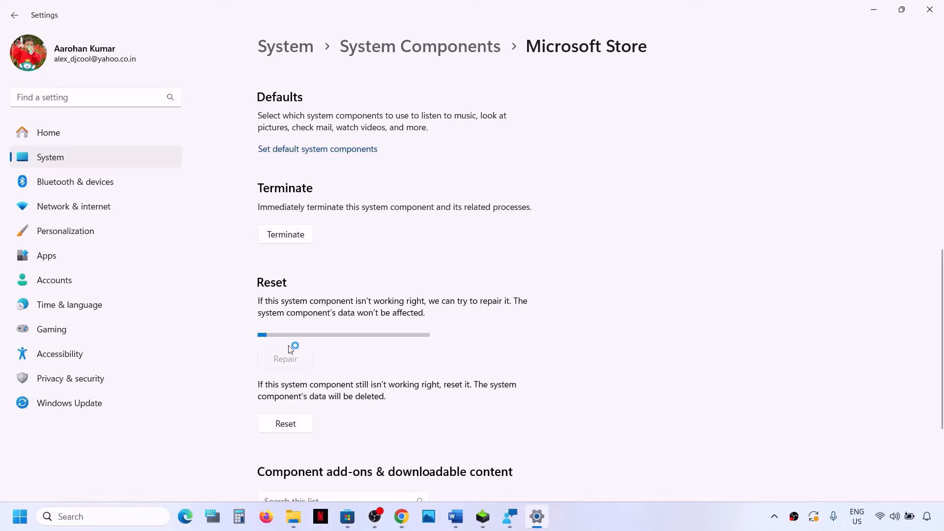
click(287, 426)
click(340, 391)
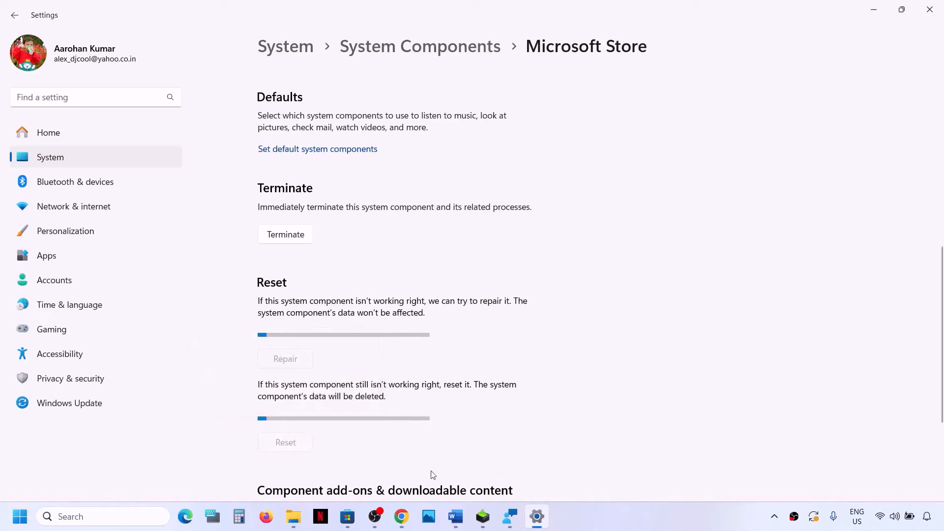
- Switch to the Word fix list and copy the full Get-AppxPackage command under Step 14
click(456, 517)
scroll(307, 270, down, 3)
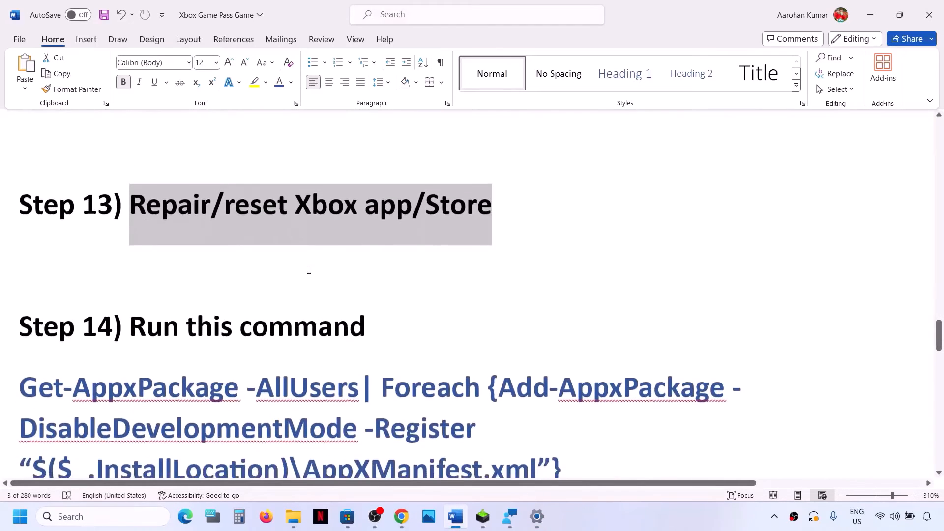
scroll(162, 310, down, 3)
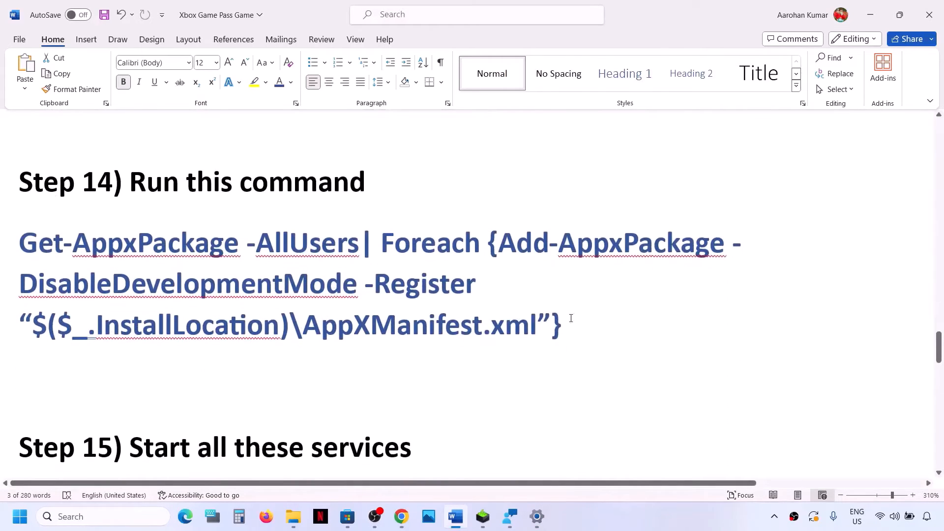
drag(585, 319, 20, 246)
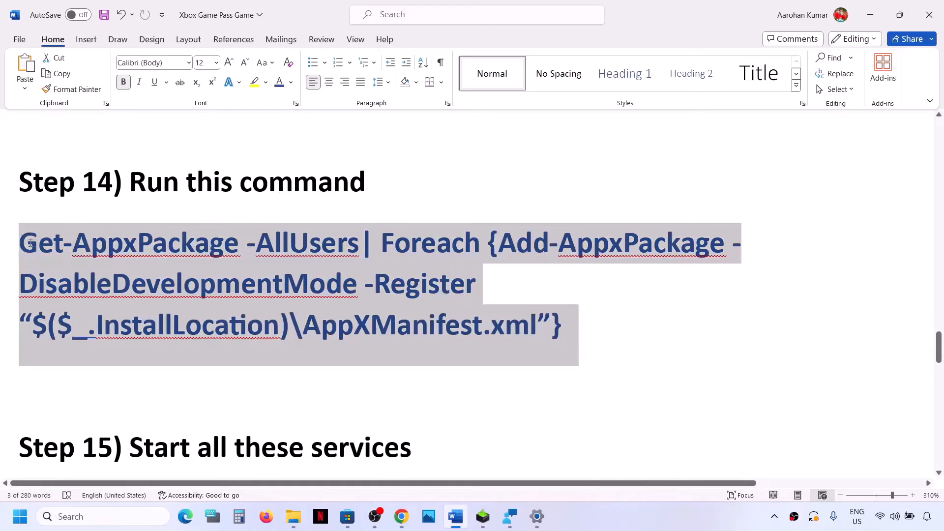
right_click(67, 252)
click(106, 299)
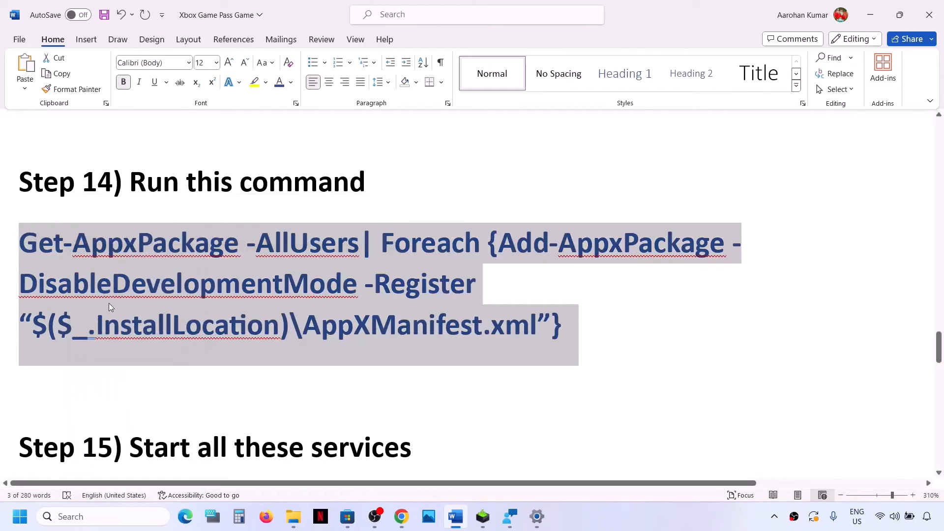
- Open Windows PowerShell as administrator and run the copied Get-AppxPackage -AllUsers command there
click(119, 517)
text(powers)
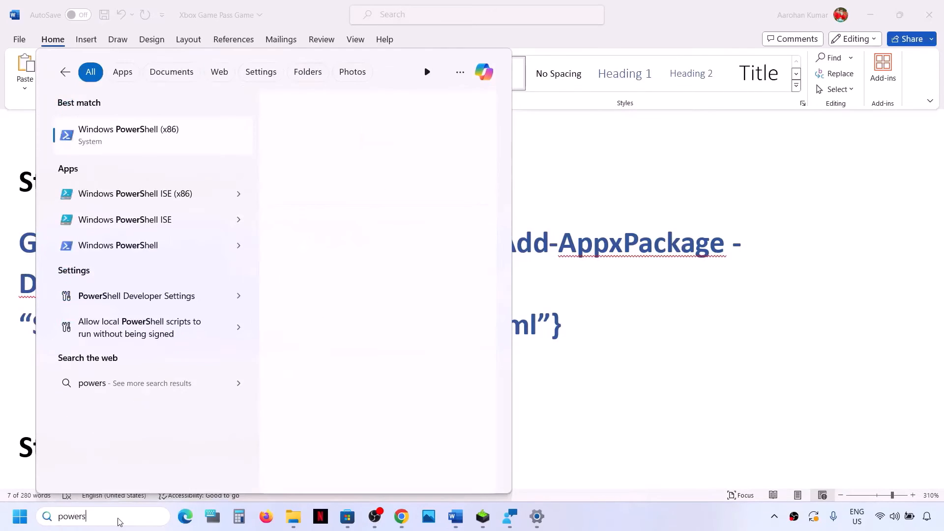
text(hell)
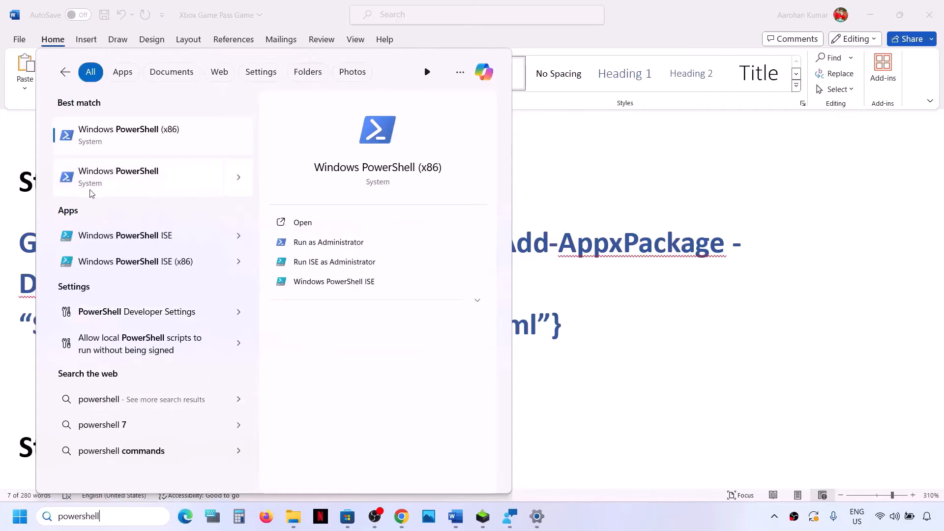
right_click(147, 183)
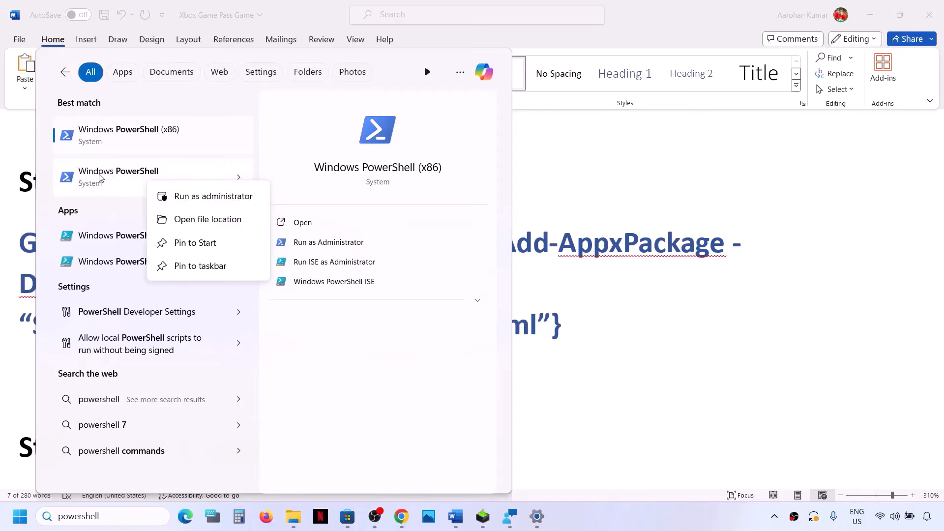
click(205, 197)
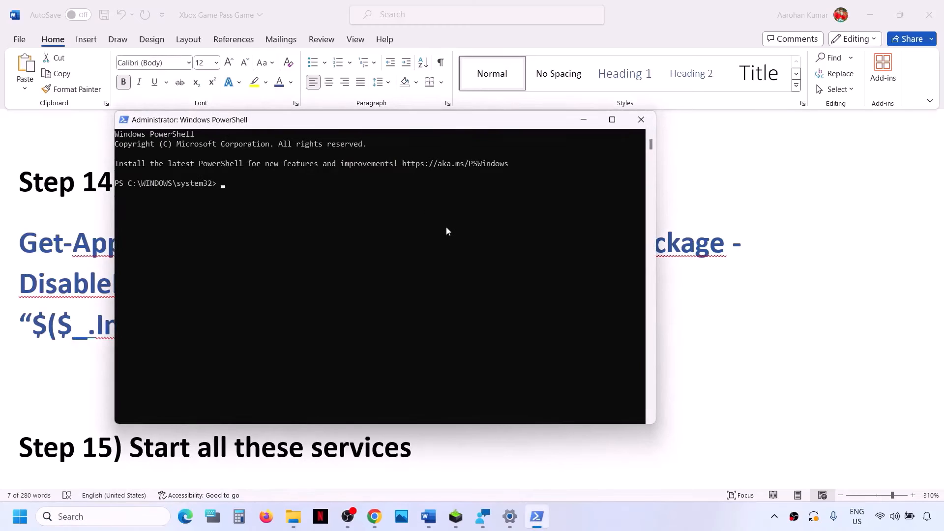
key(ctrl+v)
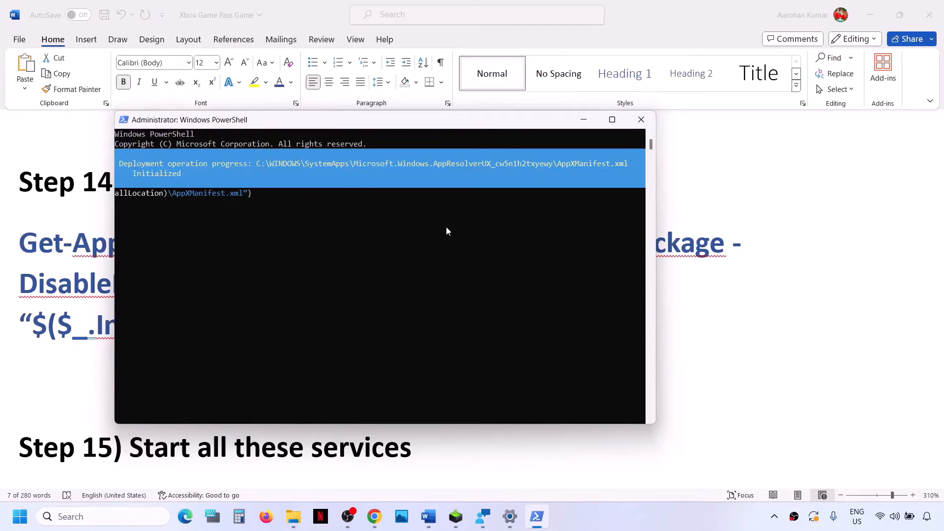
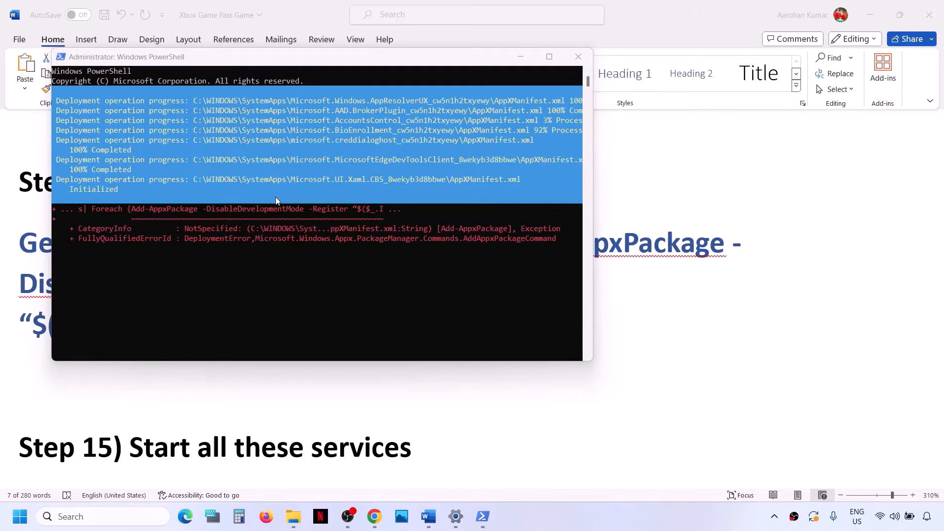
- Return to the Word fix list, show the computer's power options, and dismiss them without restarting
click(180, 394)
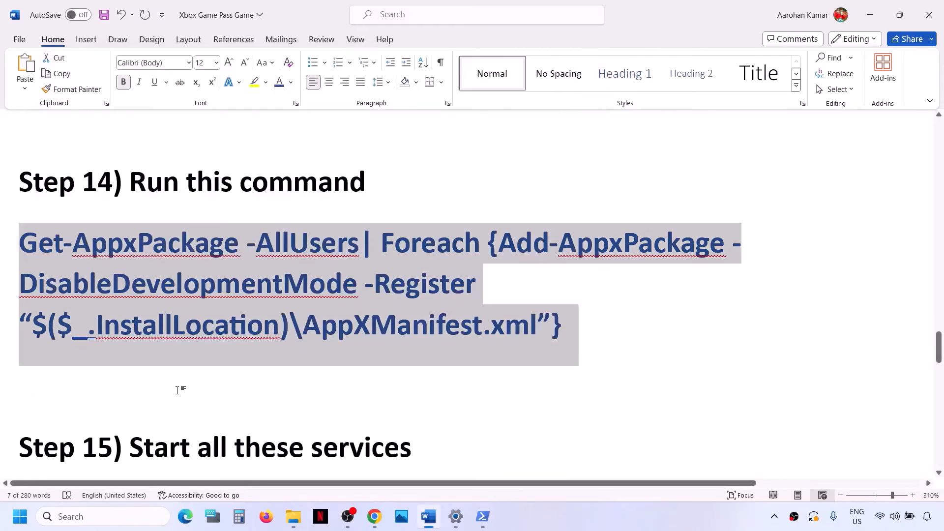
click(19, 516)
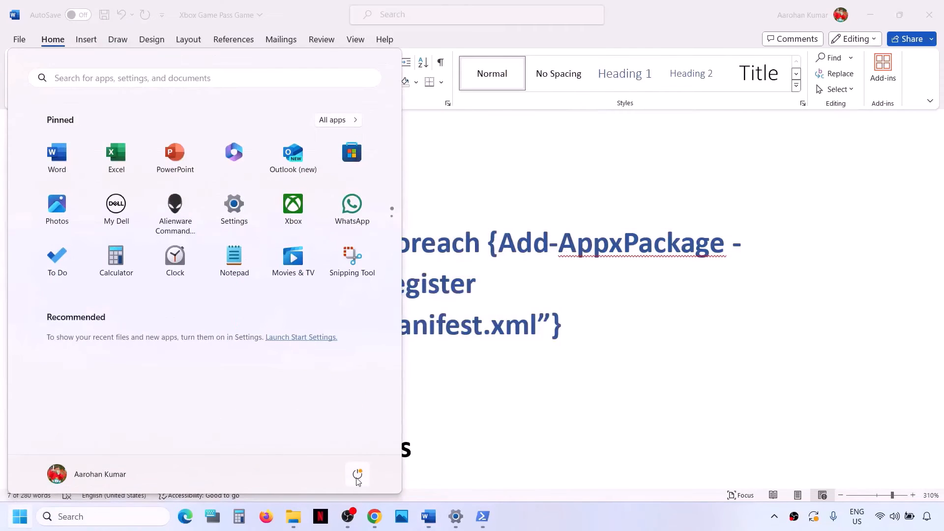
click(357, 474)
click(601, 365)
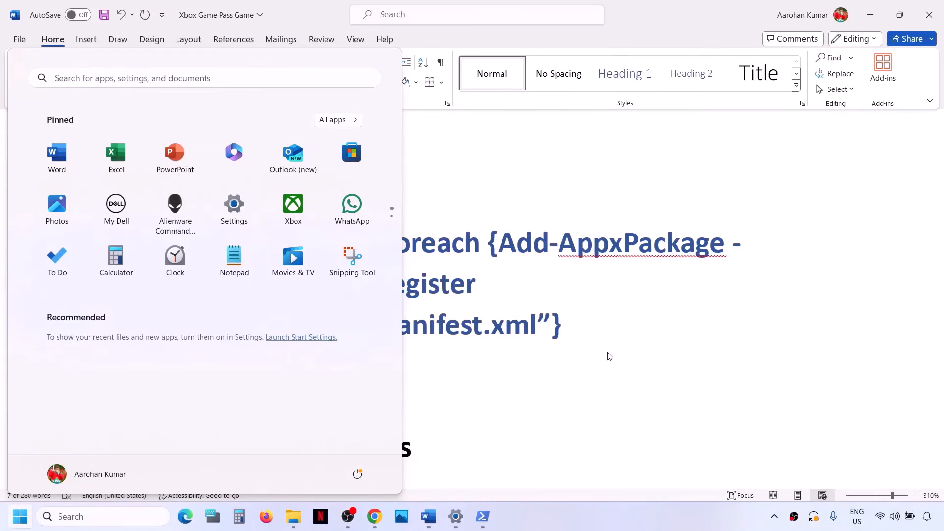
click(608, 356)
- Go to Step 15's "Start all these services" in the Word fix list and open Windows Services
scroll(347, 397, down, 3)
scroll(347, 397, down, 4)
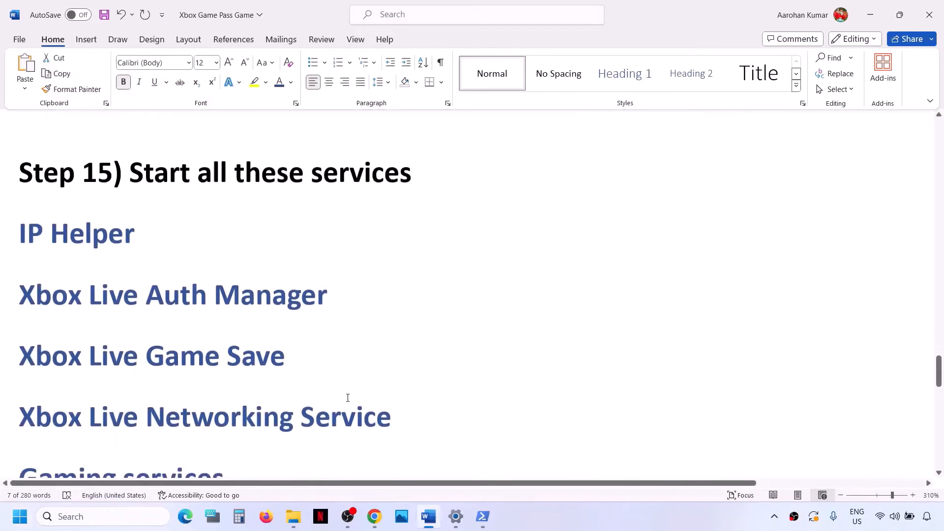
scroll(347, 397, up, 1)
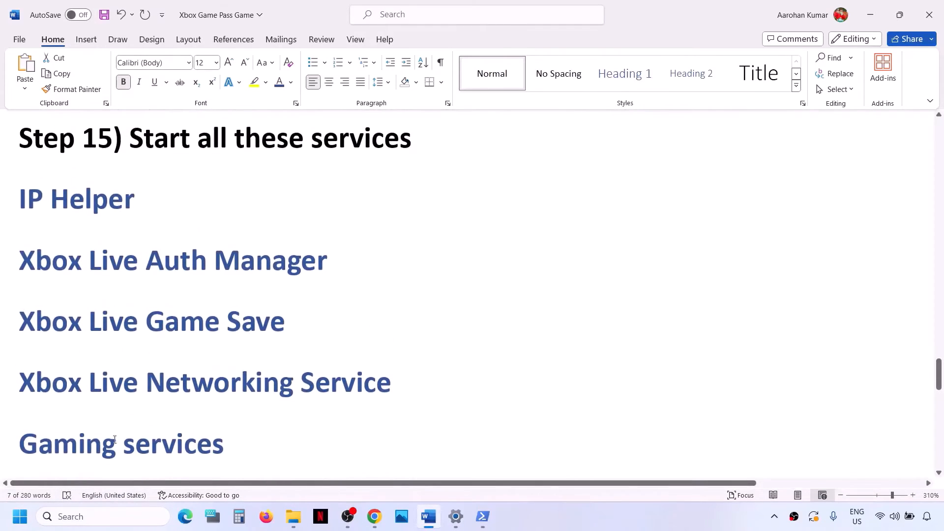
click(96, 524)
text(services)
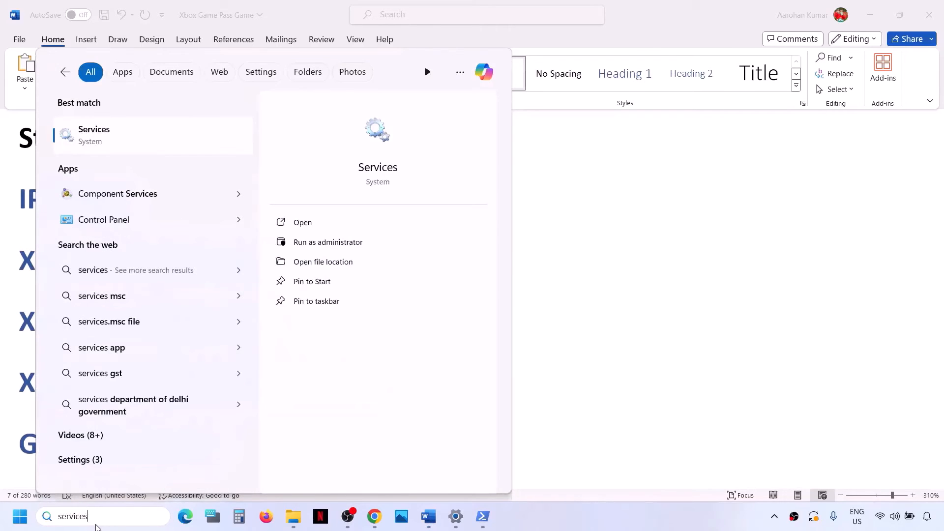
key(Return)
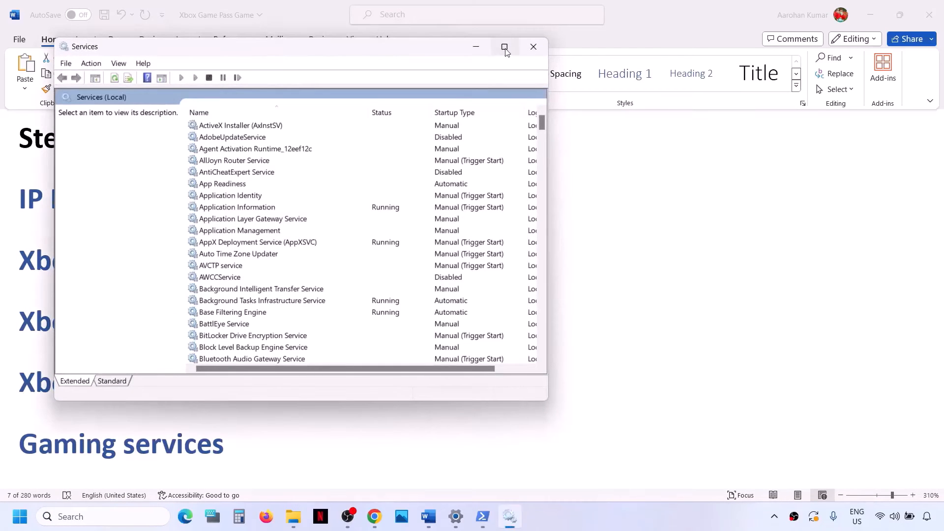
- Maximize the Services window and set the IP Helper service's startup type to Automatic, applying the change
click(505, 47)
click(257, 329)
key(i)
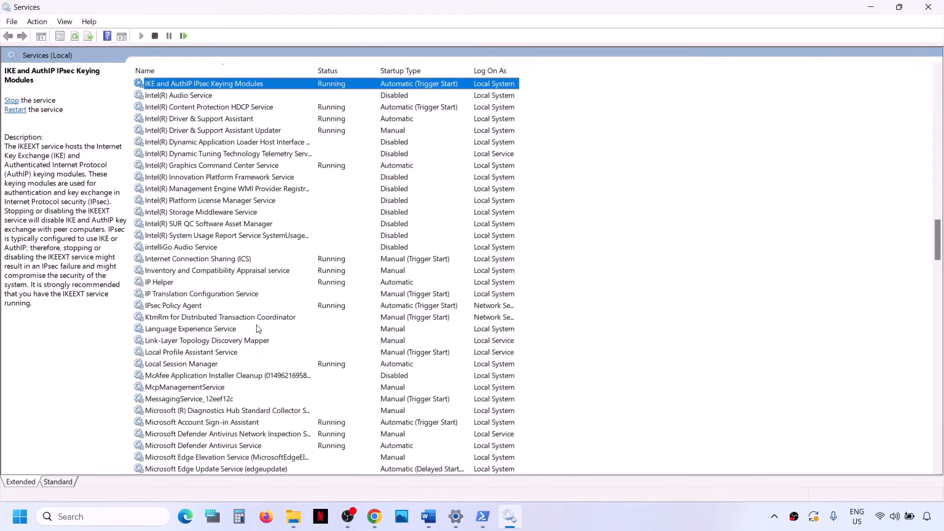
click(151, 282)
double_click(165, 284)
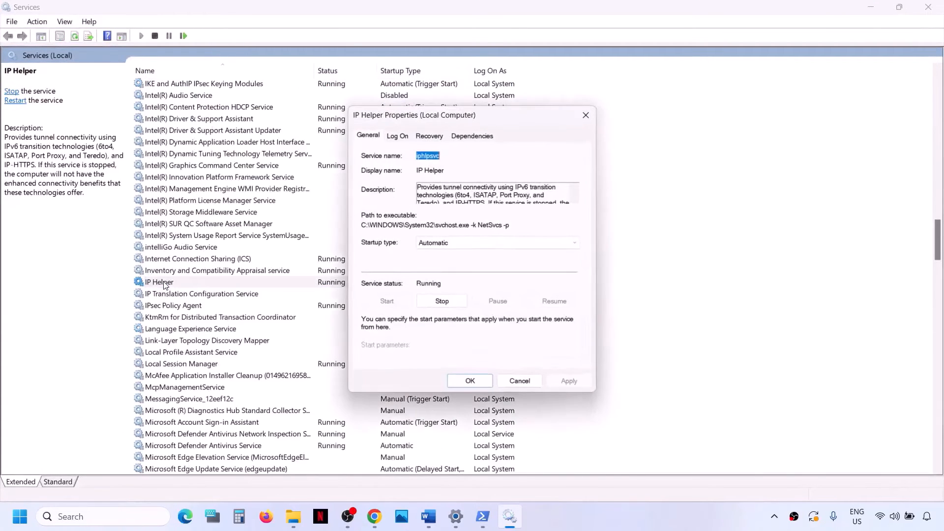
click(441, 246)
click(452, 262)
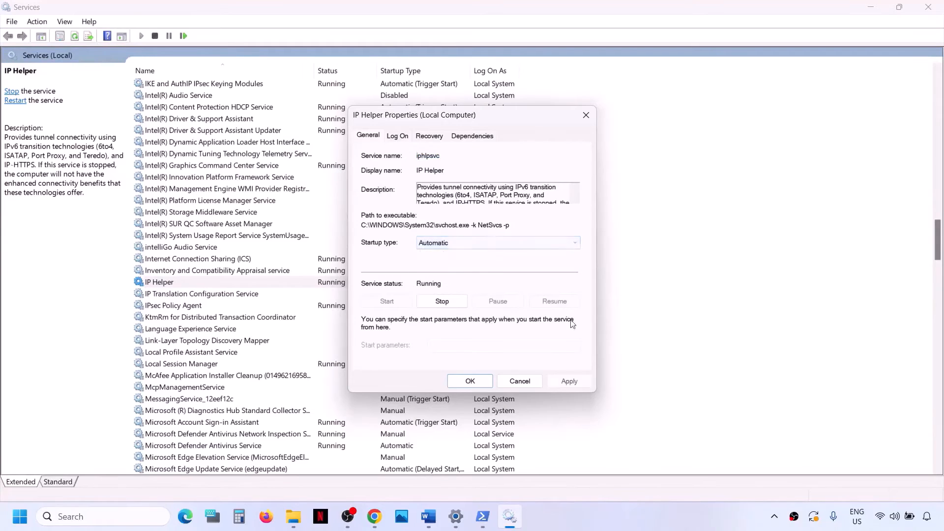
click(566, 382)
click(470, 383)
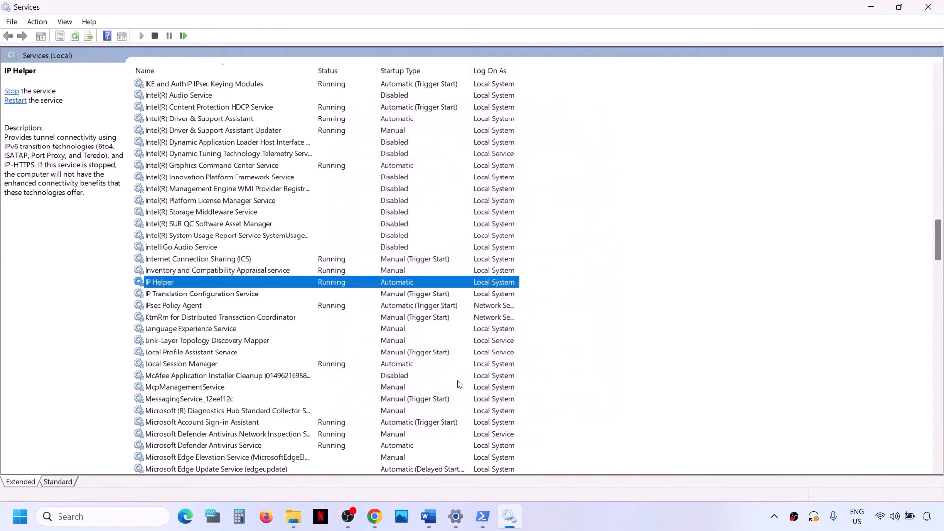
- Set the Xbox Accessory Management Service's startup type to Automatic and apply it
click(222, 357)
key(x)
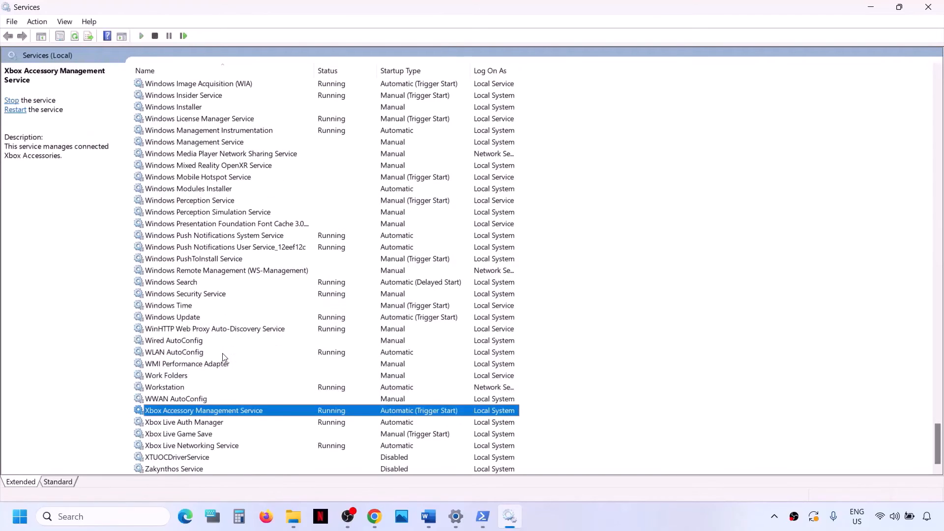
double_click(223, 411)
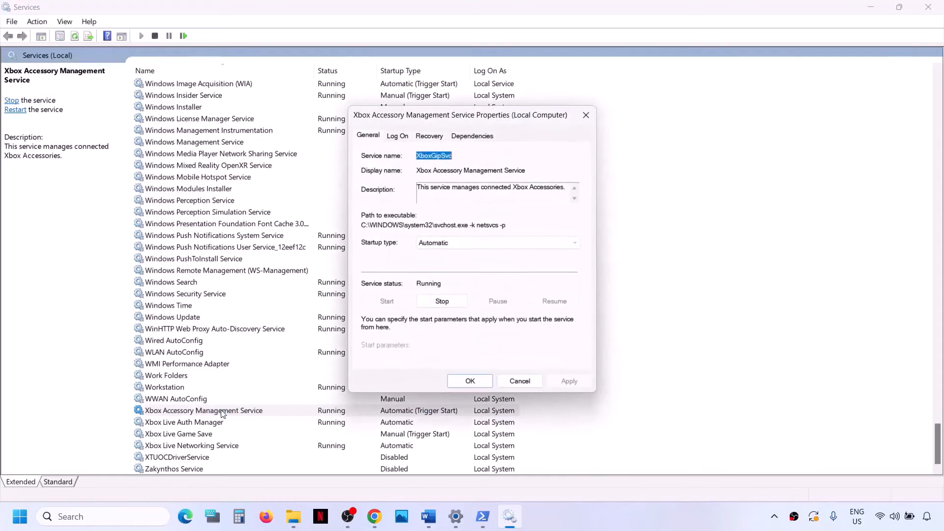
click(472, 246)
click(450, 265)
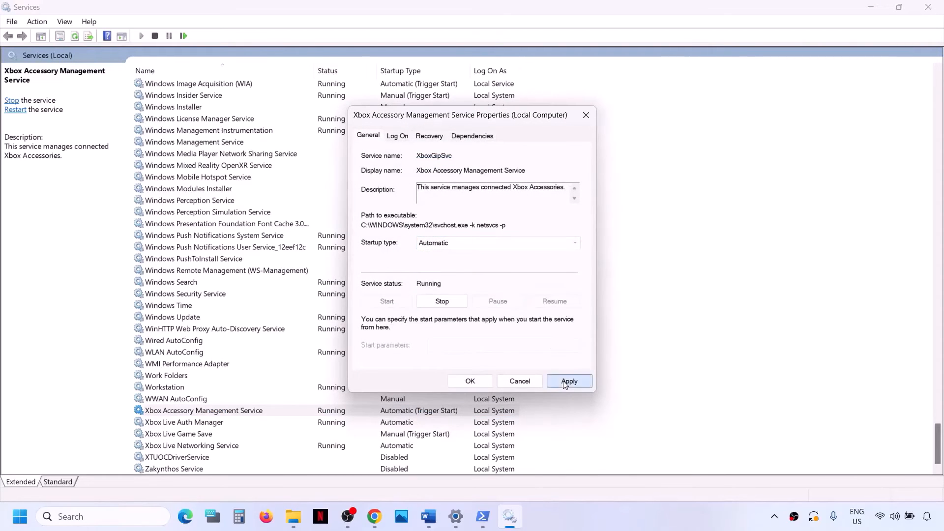
click(568, 381)
click(470, 381)
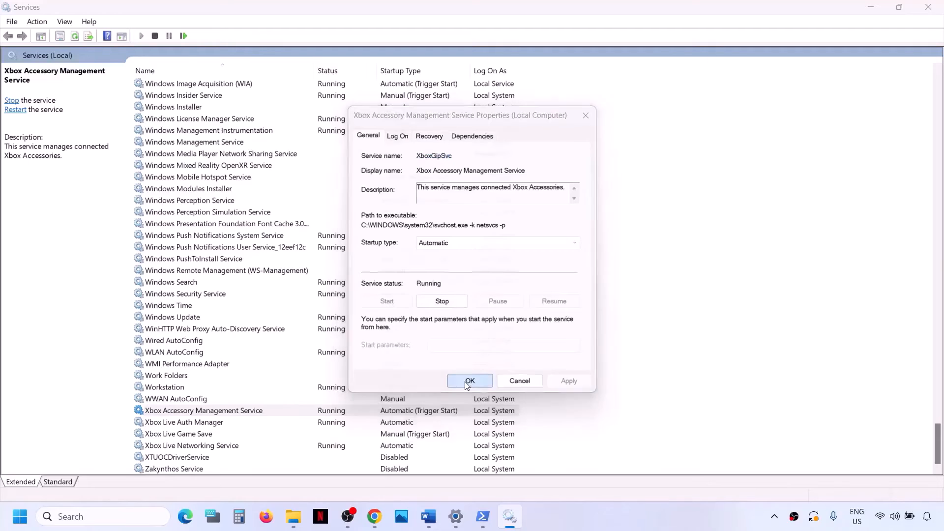
- Set the Xbox Live Auth Manager service's startup type to Automatic and apply it
double_click(177, 424)
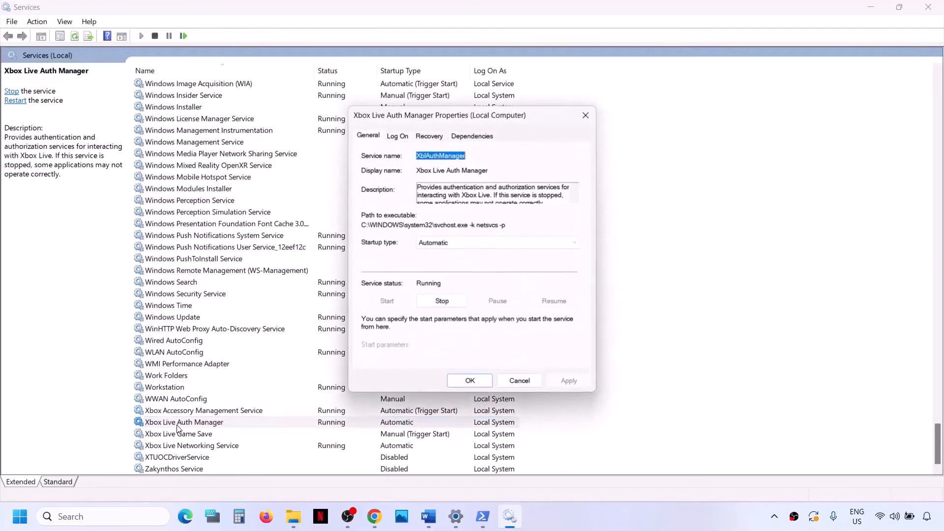
click(486, 243)
click(457, 265)
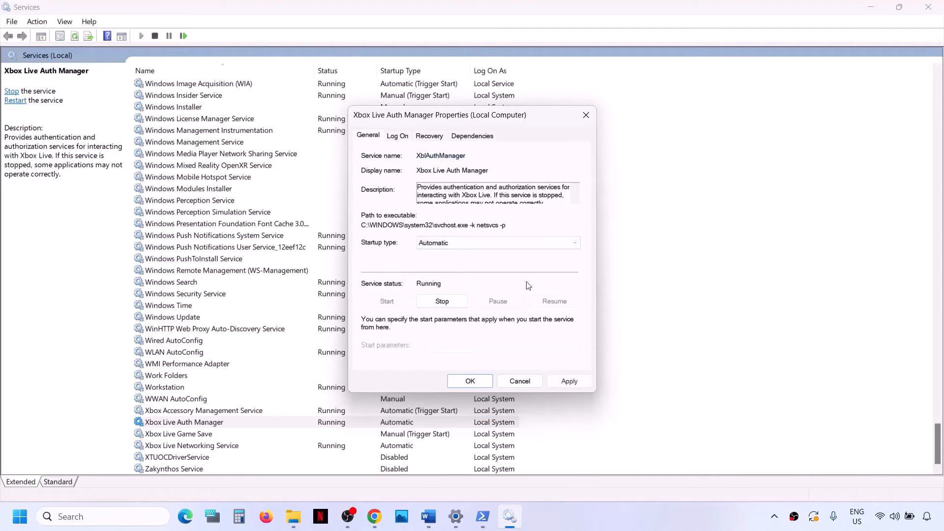
click(569, 381)
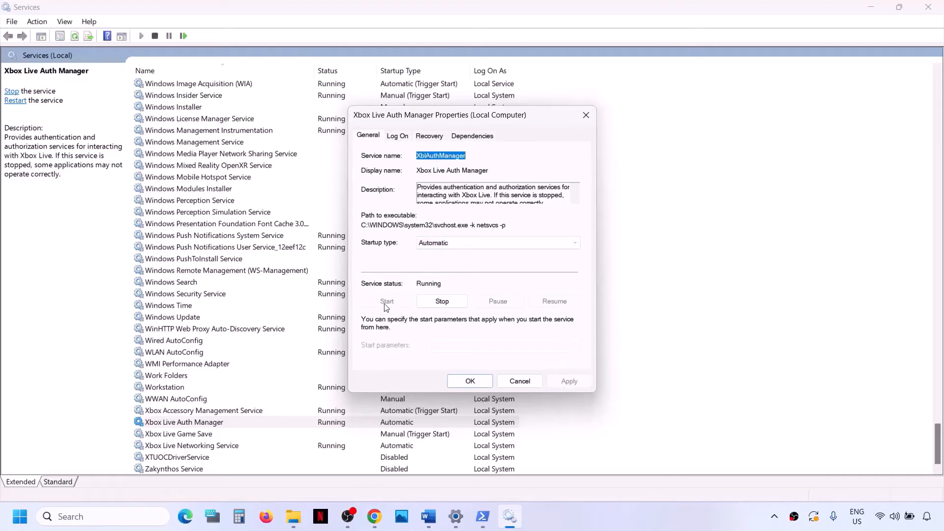
click(470, 381)
- Set the Xbox Live Game Save service's startup type to Automatic, apply it and start the service
click(180, 435)
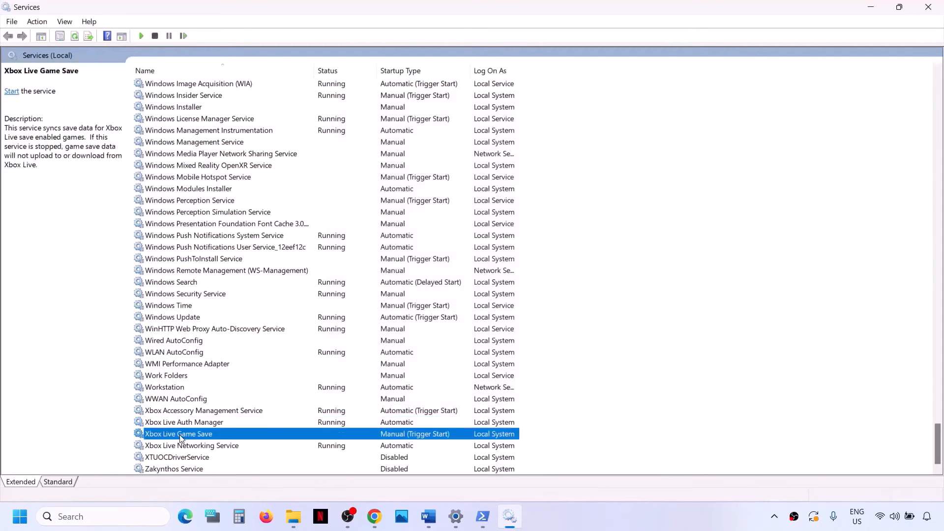
double_click(180, 435)
click(452, 243)
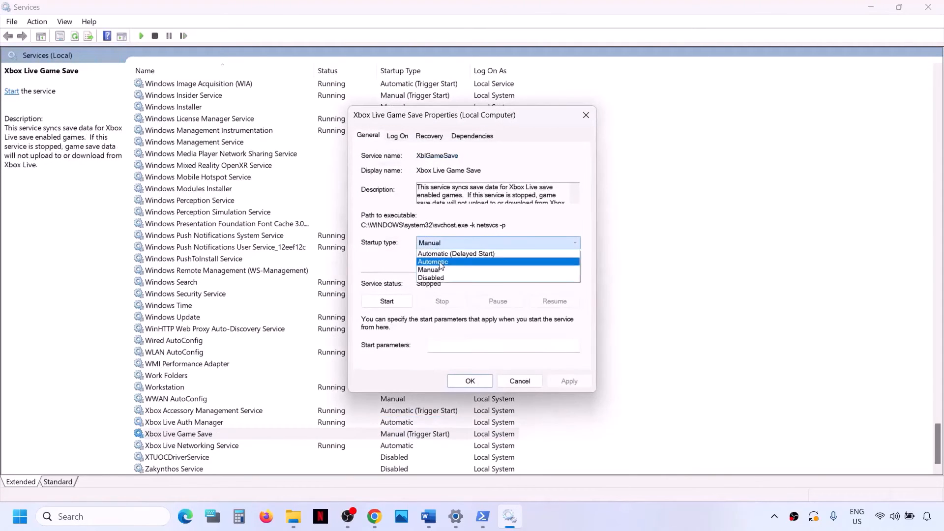
click(440, 266)
click(557, 379)
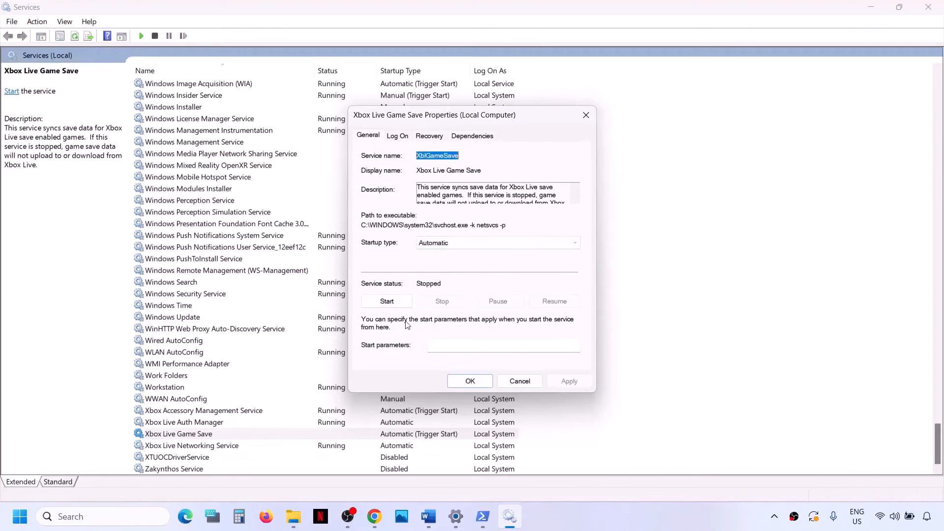
click(387, 301)
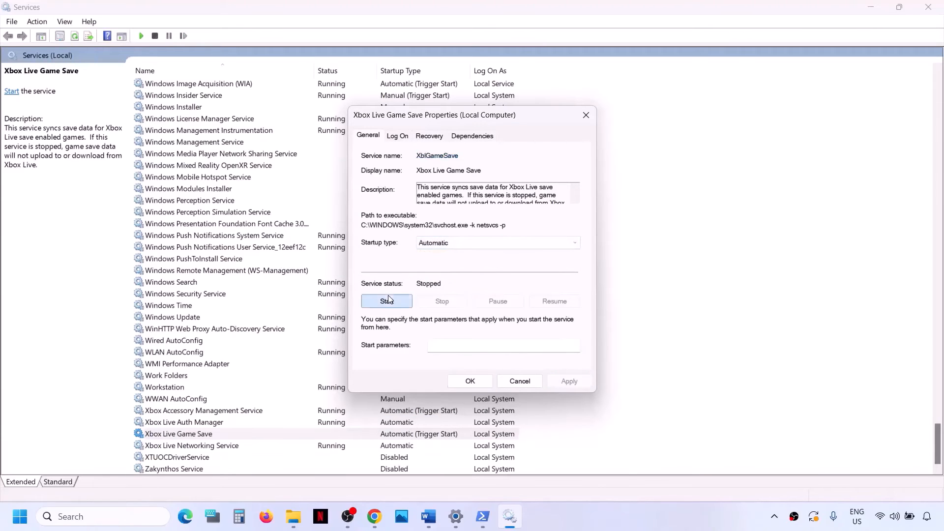
click(470, 382)
- Set the Xbox Live Networking Service's startup type to Automatic and apply it
click(214, 447)
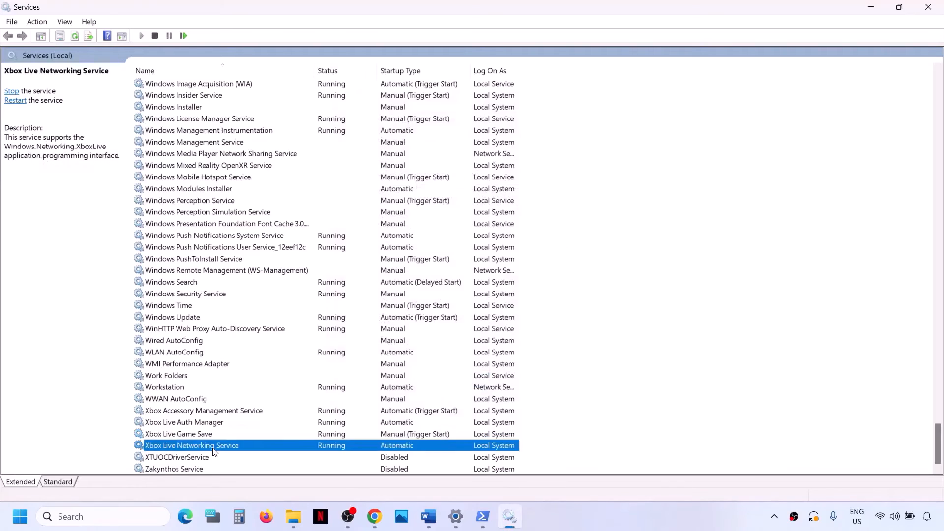
double_click(213, 448)
click(486, 243)
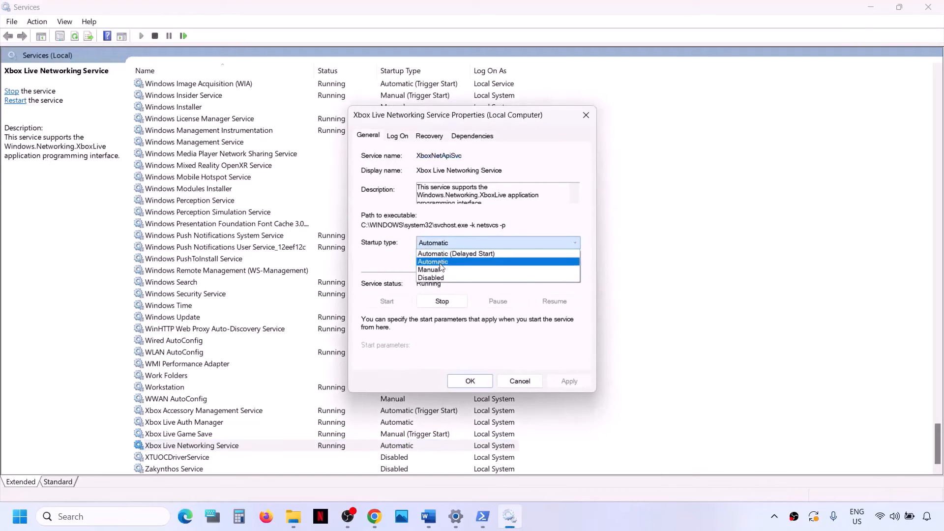
click(440, 262)
click(552, 385)
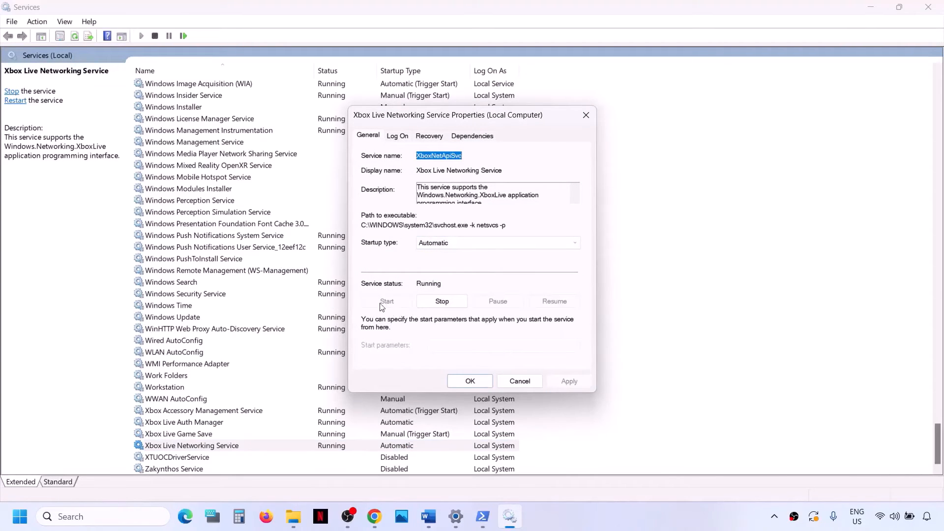
click(472, 380)
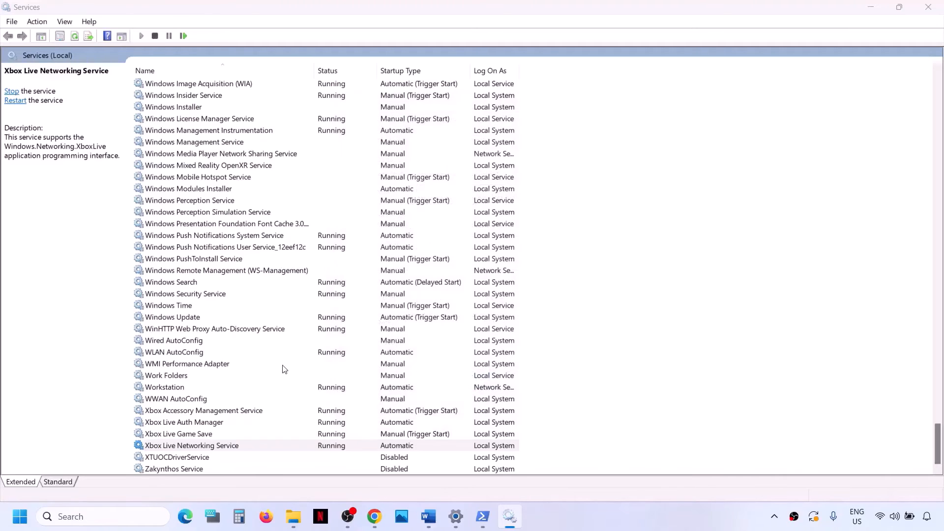
- Set the Windows Update service's startup type to Automatic and apply it
click(190, 320)
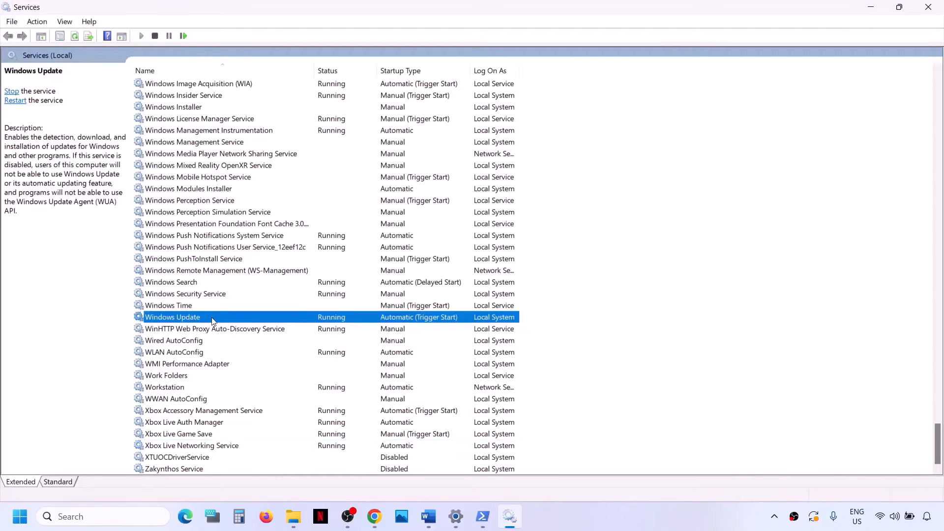
double_click(214, 319)
click(469, 242)
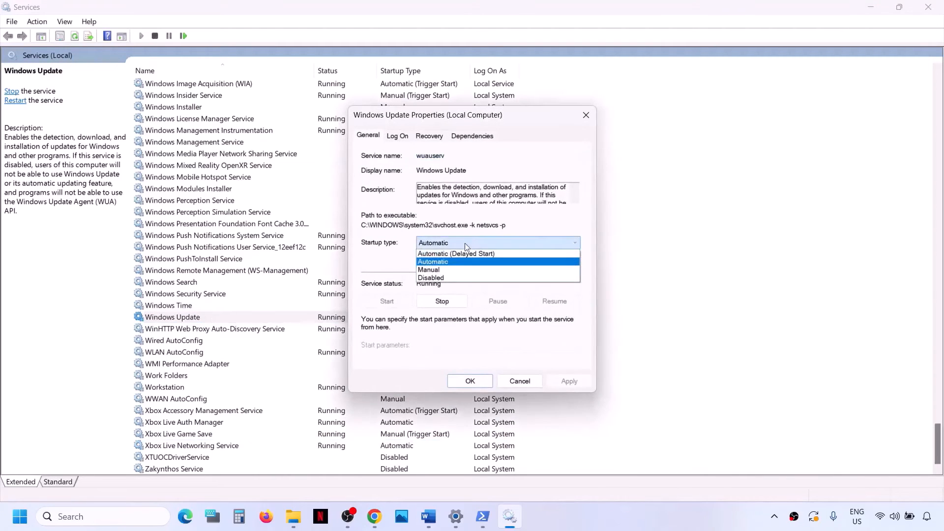
click(461, 261)
click(574, 385)
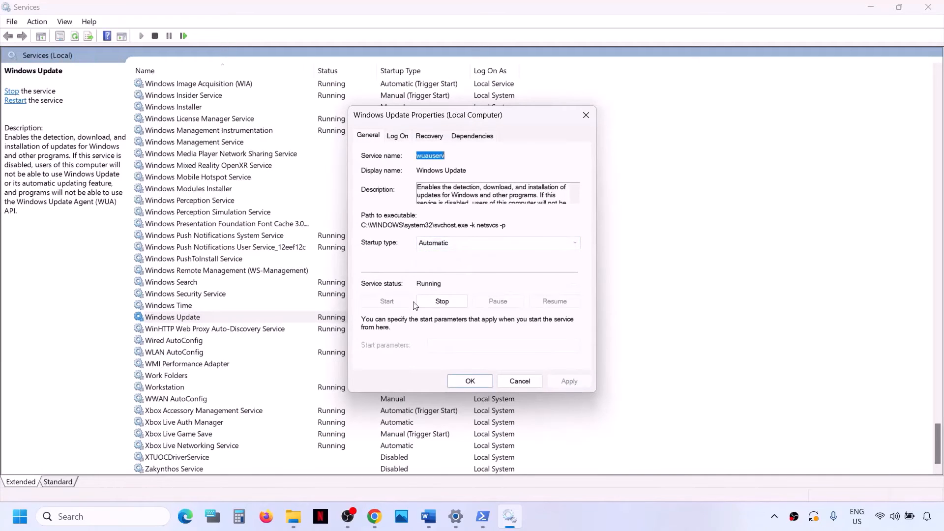
click(464, 383)
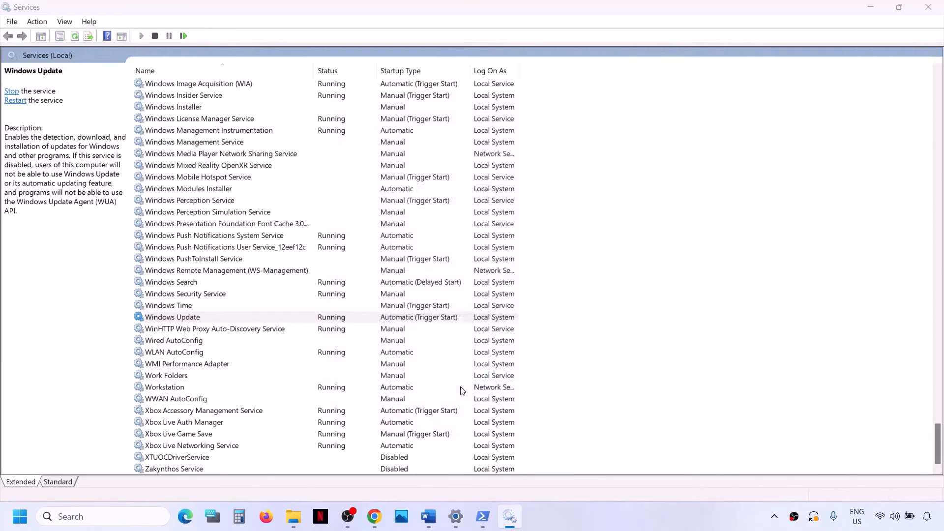
- Find the first Gaming Services entry and check its startup type and status in its properties
click(209, 270)
key(g)
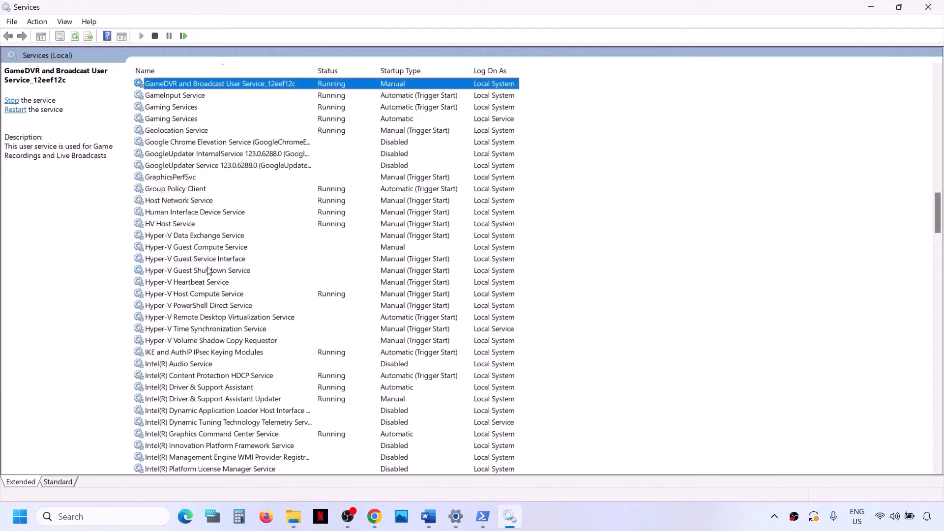
click(184, 110)
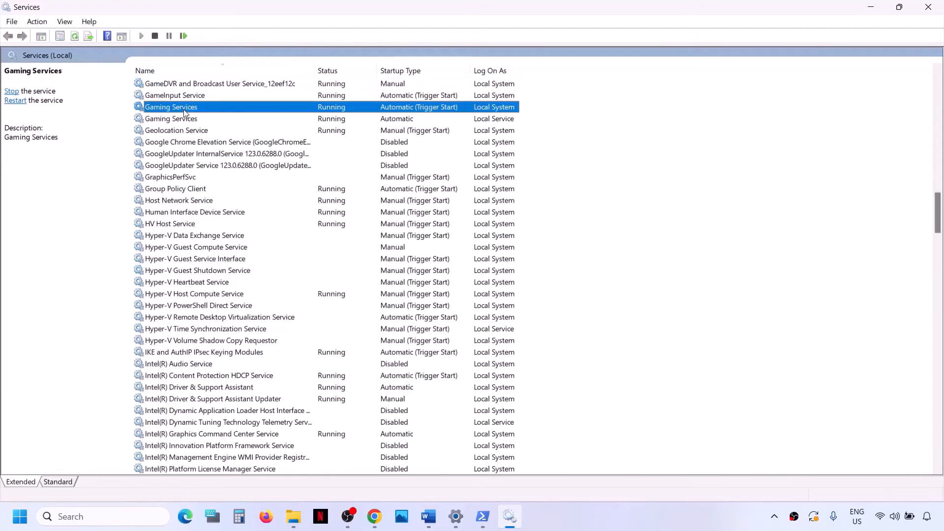
double_click(320, 109)
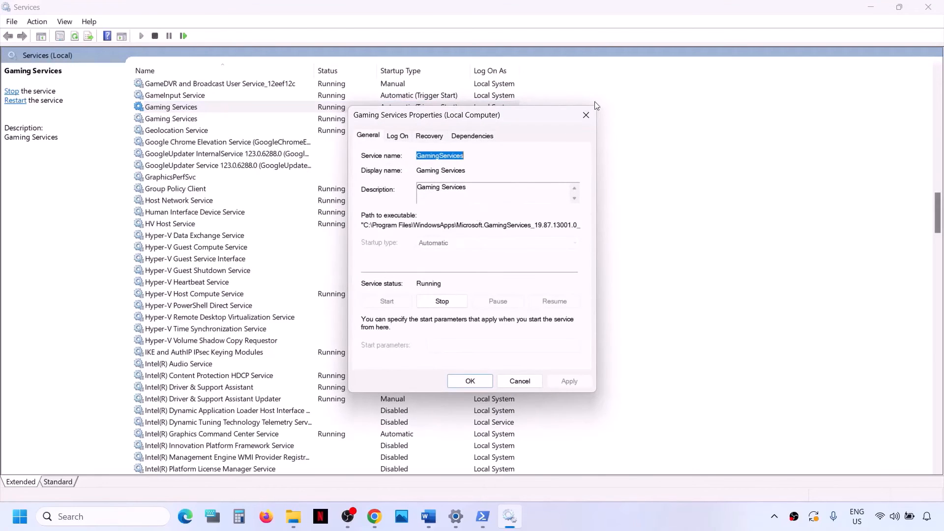
click(586, 115)
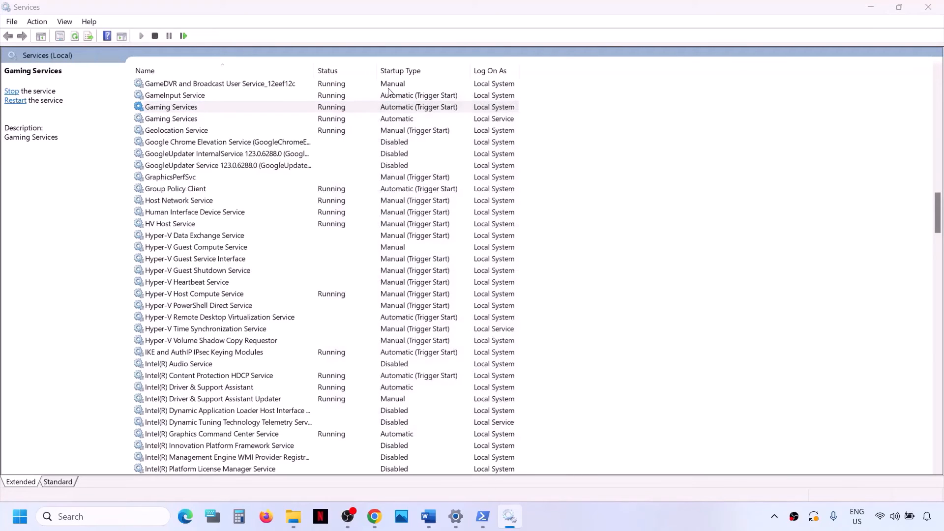
- Restart both Gaming Services entries in the services list, one after the other
right_click(331, 113)
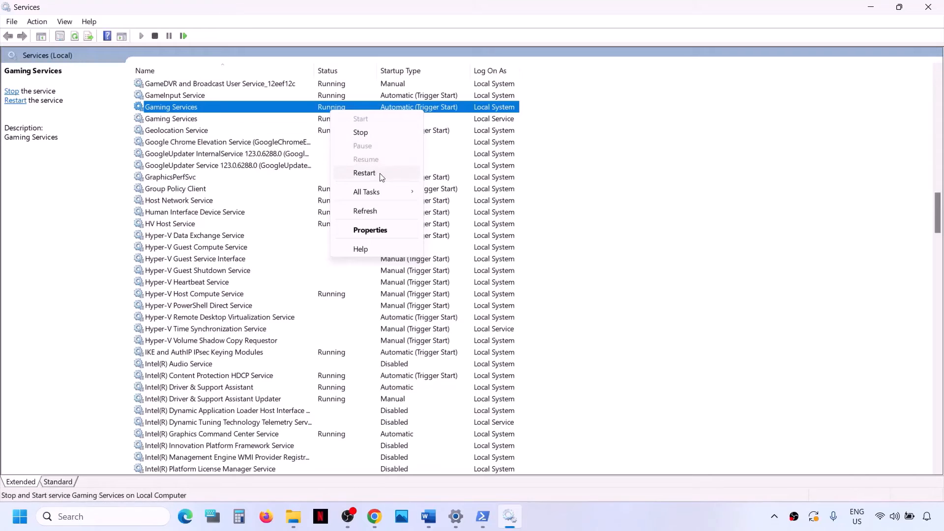
click(364, 173)
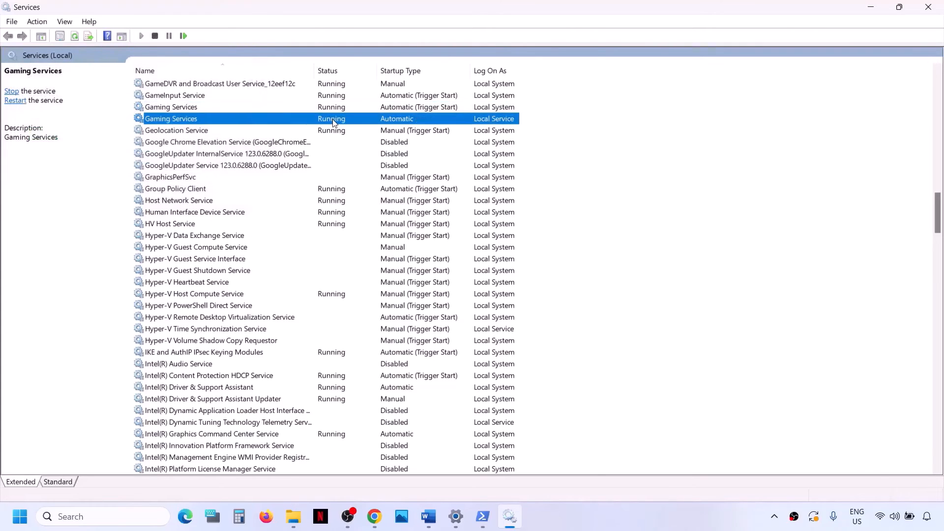
right_click(333, 123)
click(371, 181)
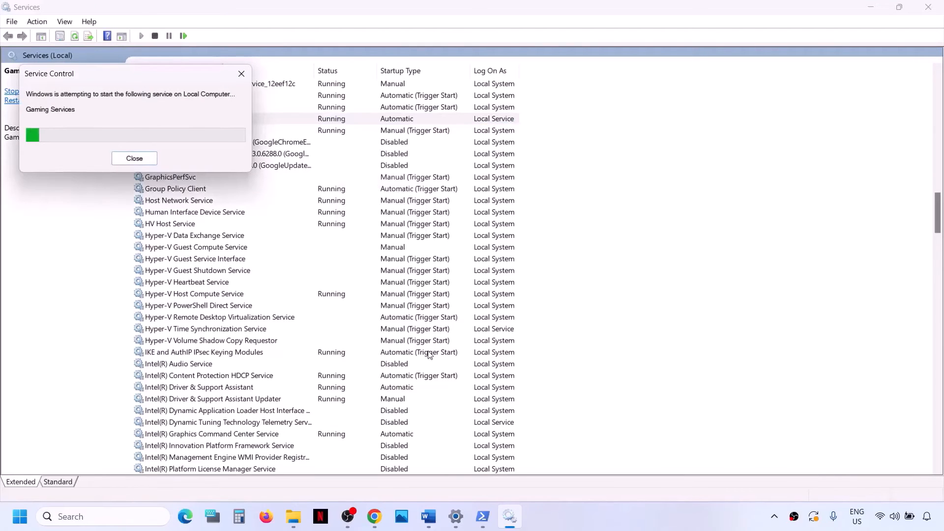
- Set the Microsoft Store Install Service's startup type to Automatic and apply it
click(234, 300)
key(m)
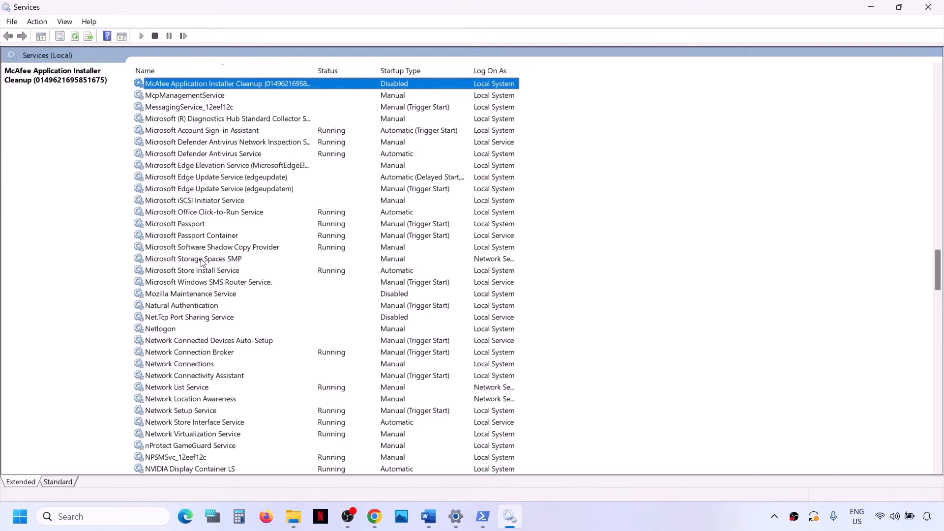
click(195, 271)
double_click(256, 273)
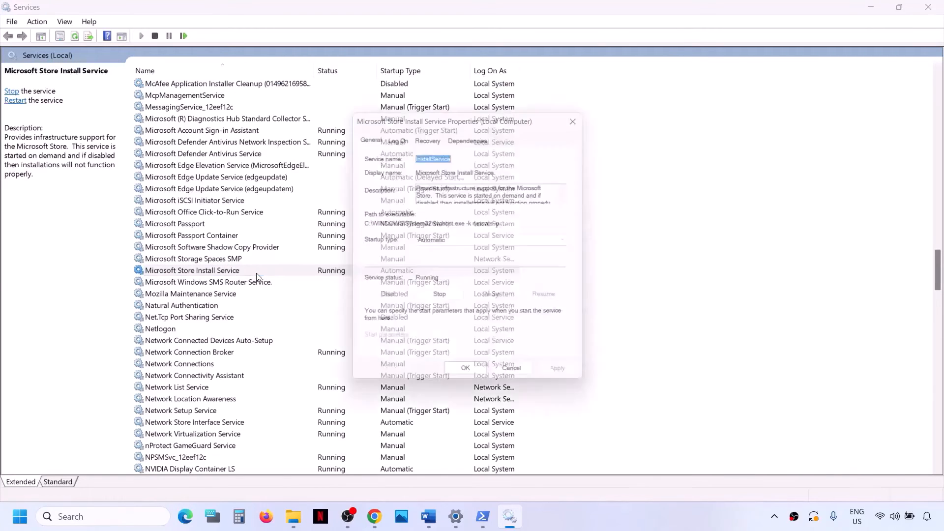
click(442, 243)
click(443, 262)
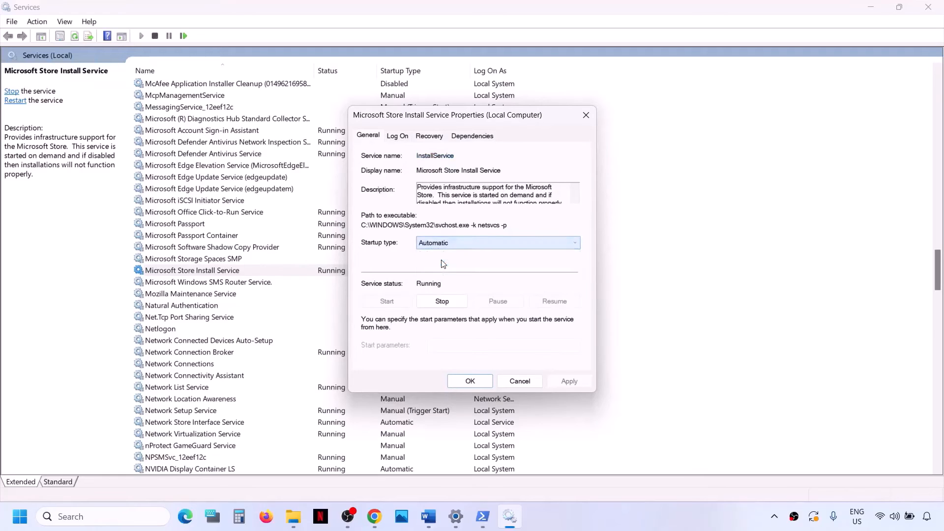
click(569, 382)
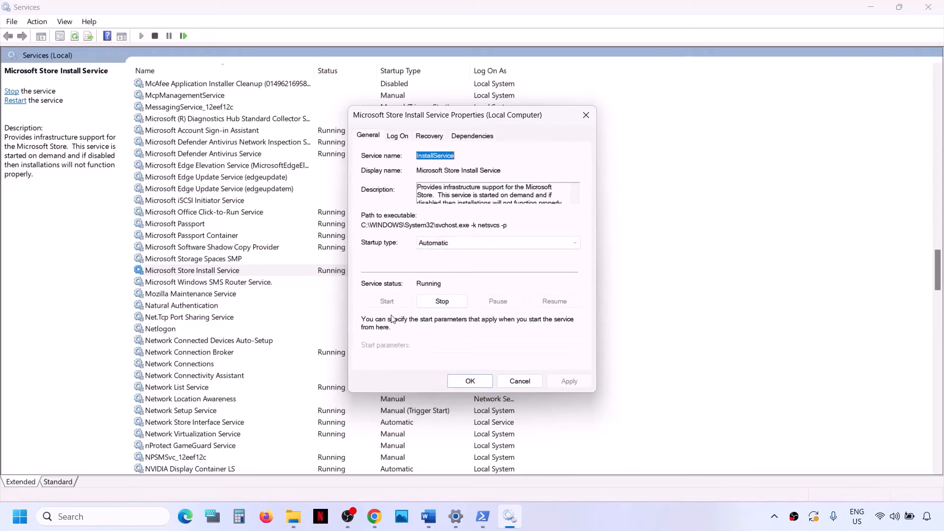
click(453, 381)
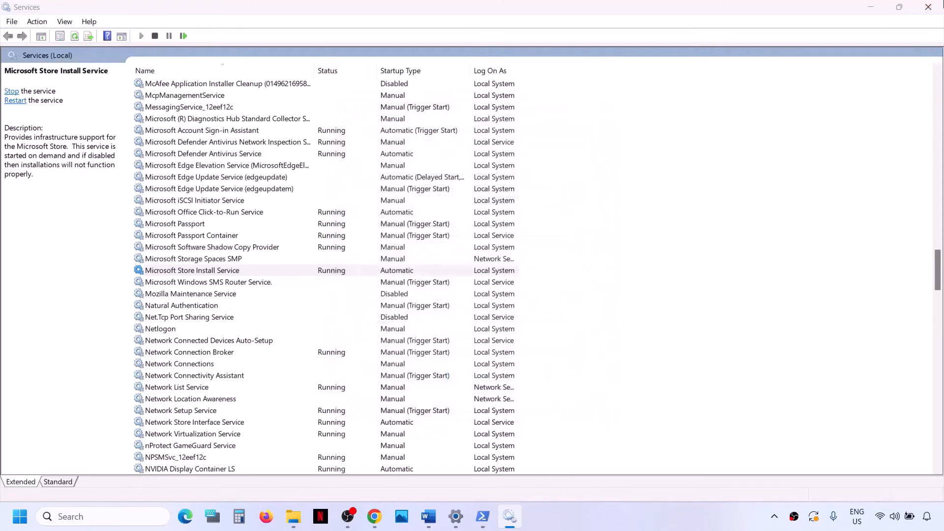
- Close the services list and copy the Get-AppxPackage *gamingservices* removal command from Step 16 of the Word document
click(933, 8)
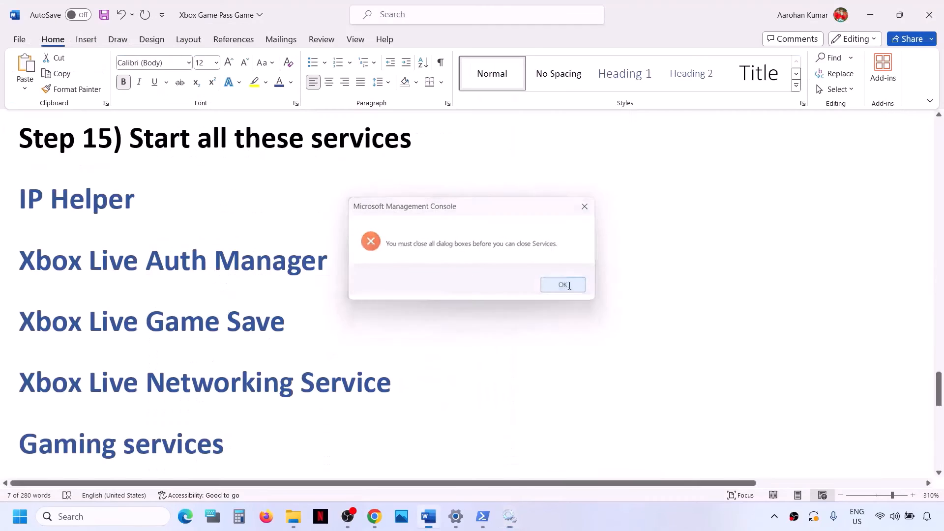
scroll(495, 375, down, 2)
scroll(495, 376, down, 5)
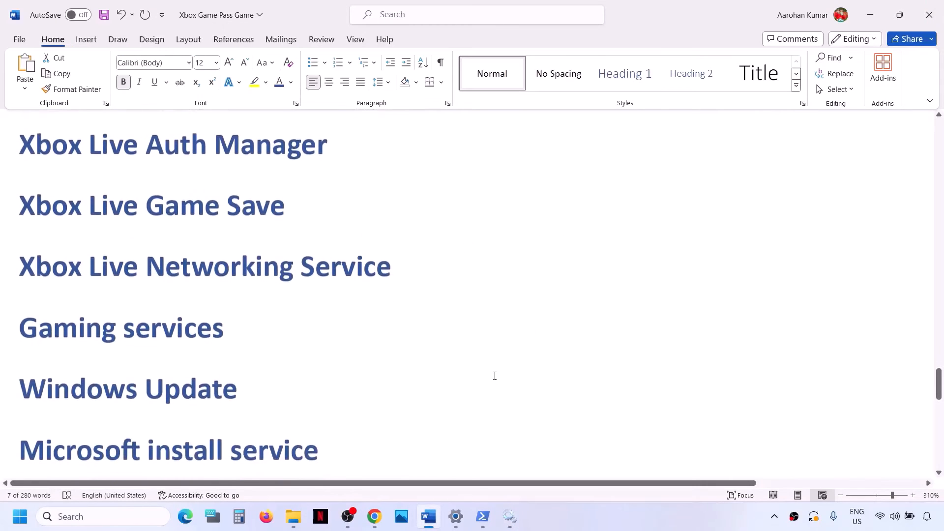
scroll(241, 366, down, 4)
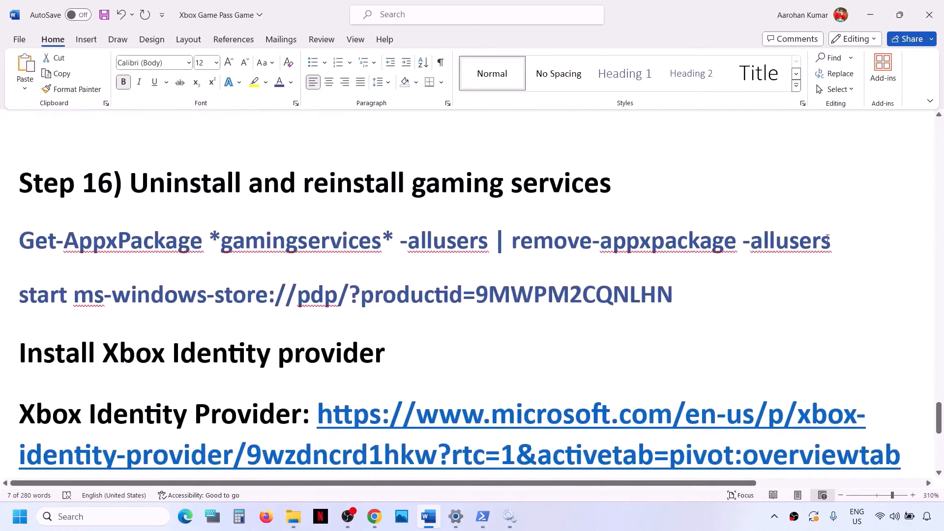
drag(844, 241, 1, 251)
key(super+c)
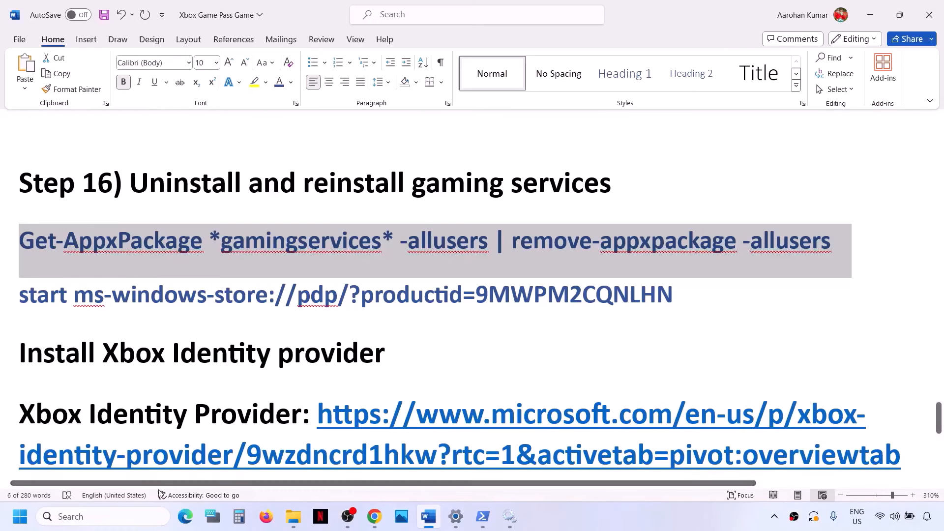
- Open Windows PowerShell as administrator and run the copied Get-AppxPackage *gamingservices* -allusers | remove-appxpackage -allusers command
click(112, 517)
text(pow)
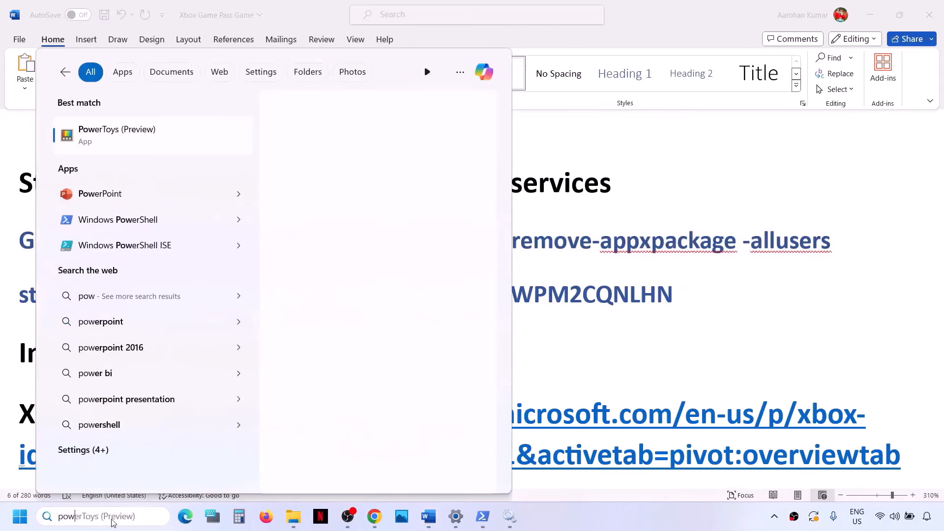
text(ershell)
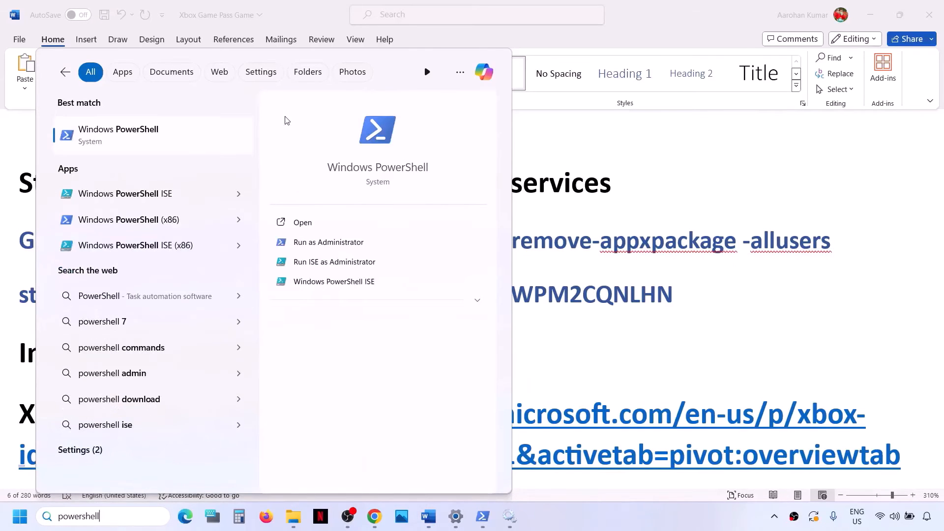
right_click(161, 136)
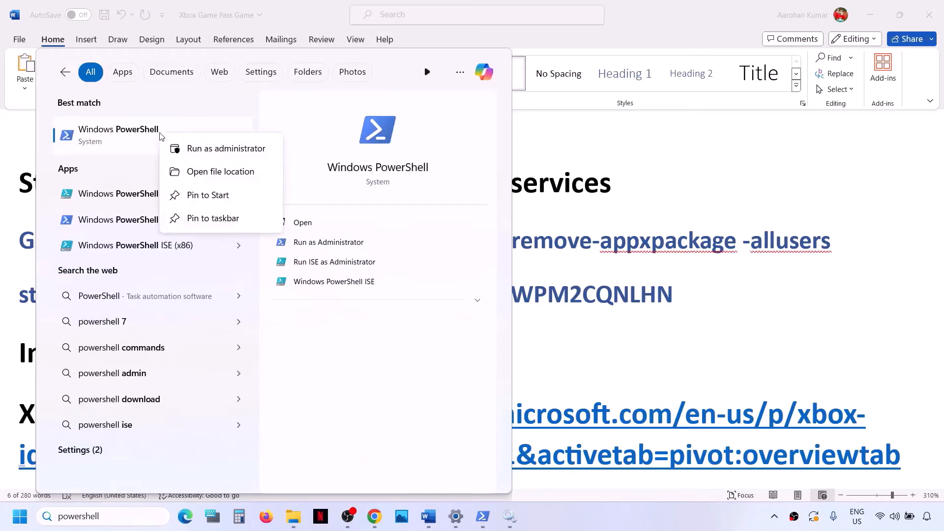
click(243, 149)
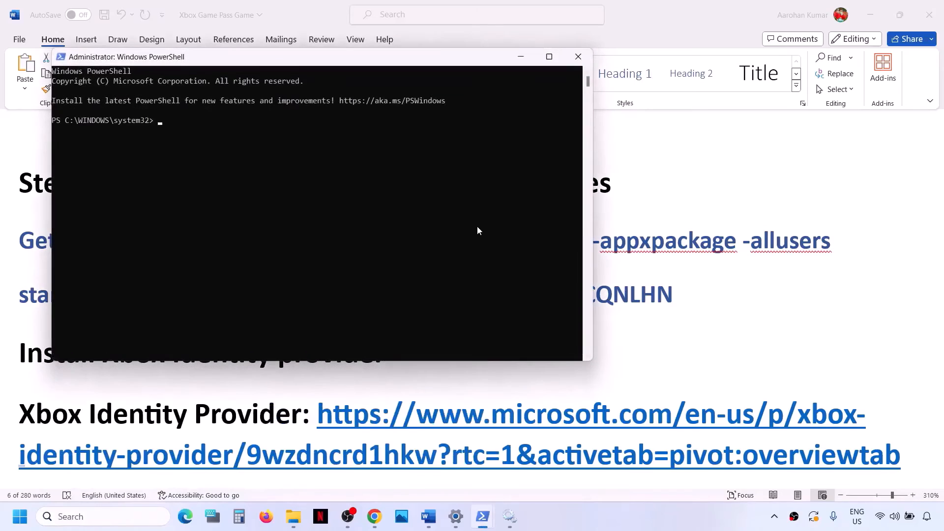
right_click(477, 230)
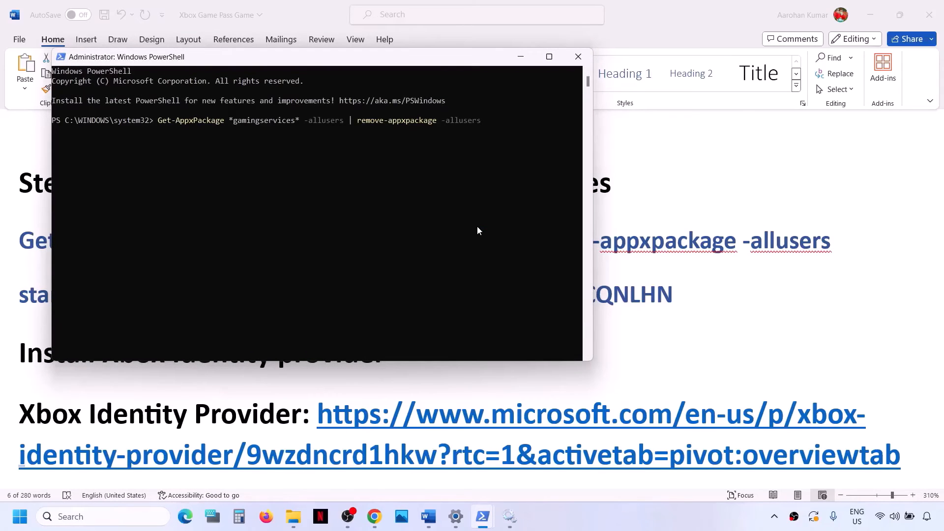
- Return to the Word document and copy the command start ms-windows-store://pdp/?productid=9MWPM2CQNLHN from Step 16
key(alt+Tab)
click(409, 296)
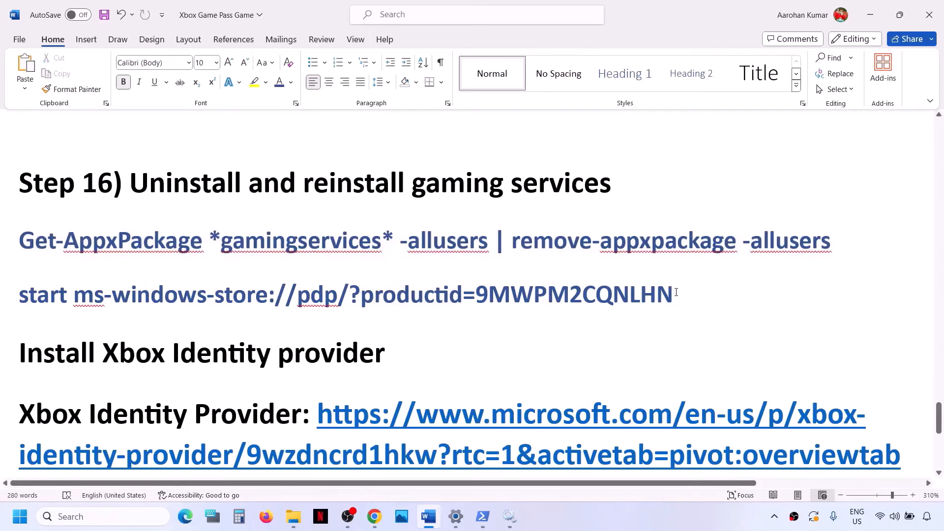
drag(676, 292, 45, 305)
key(ctrl+c)
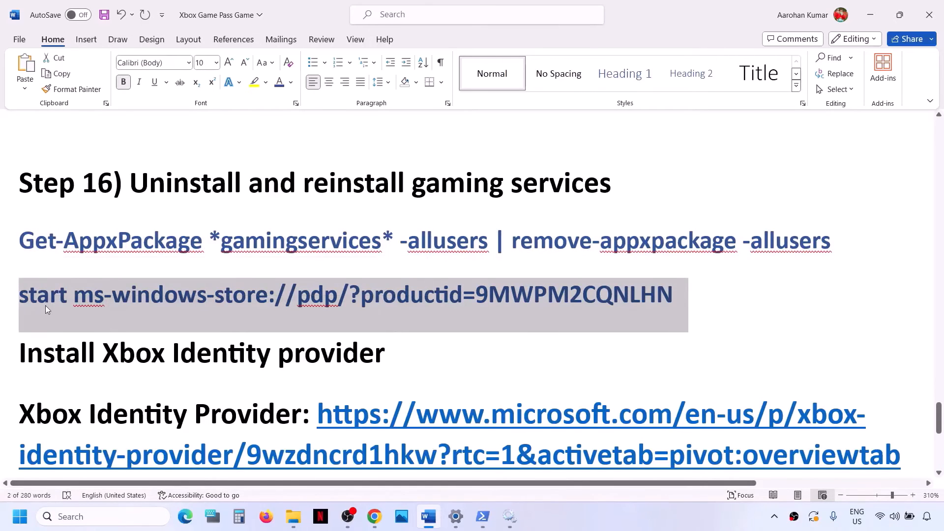
- Run the copied ms-windows-store command in PowerShell and get Gaming Services from its Microsoft Store page
key(alt+Tab)
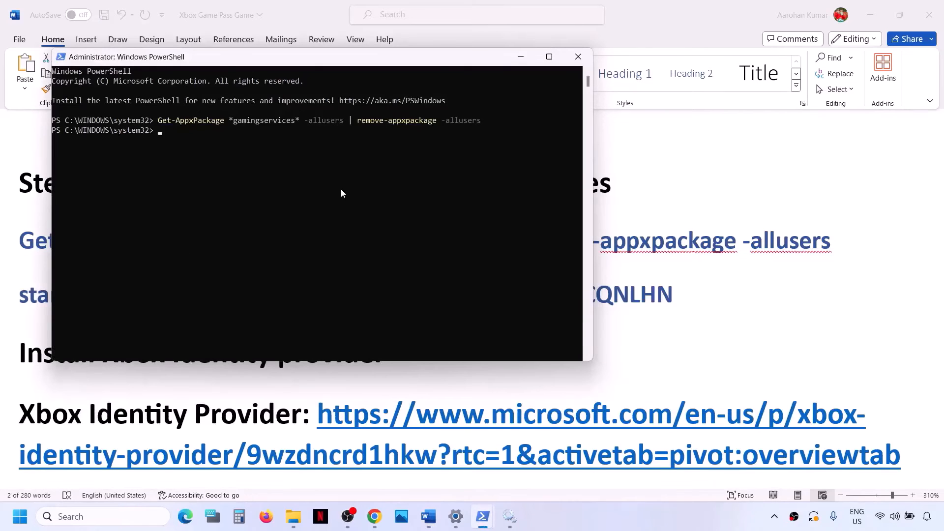
key(ctrl+v)
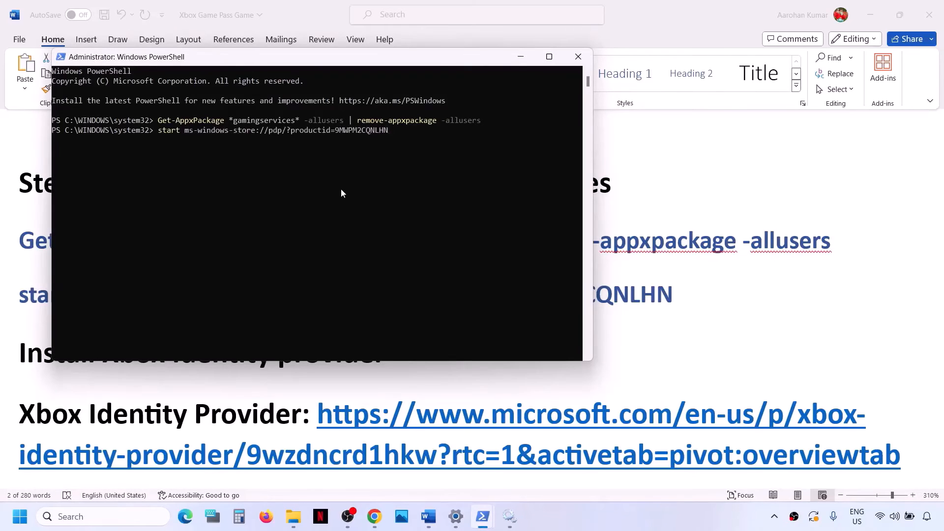
key(Return)
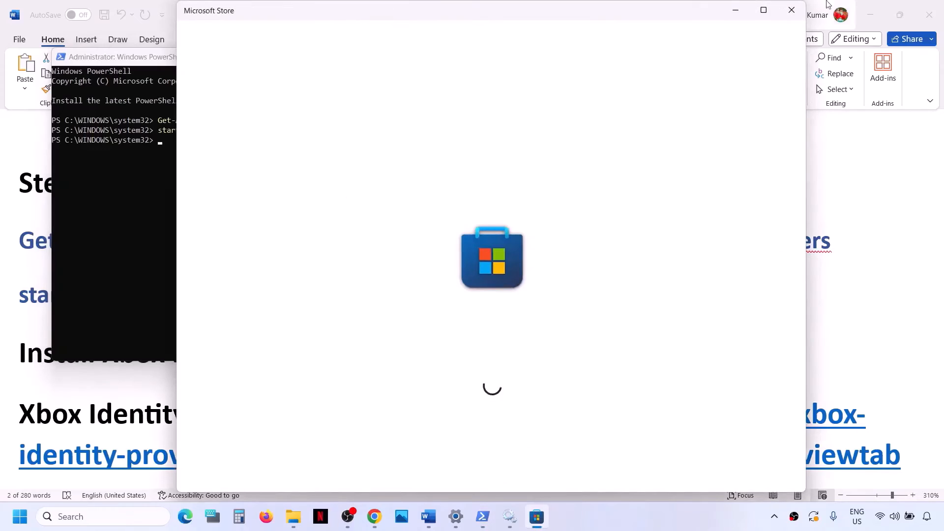
click(770, 13)
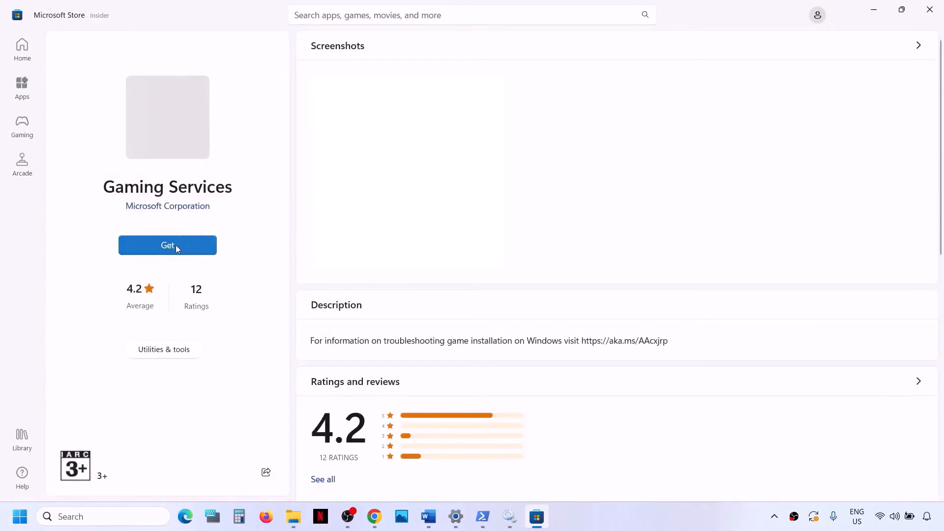
click(175, 245)
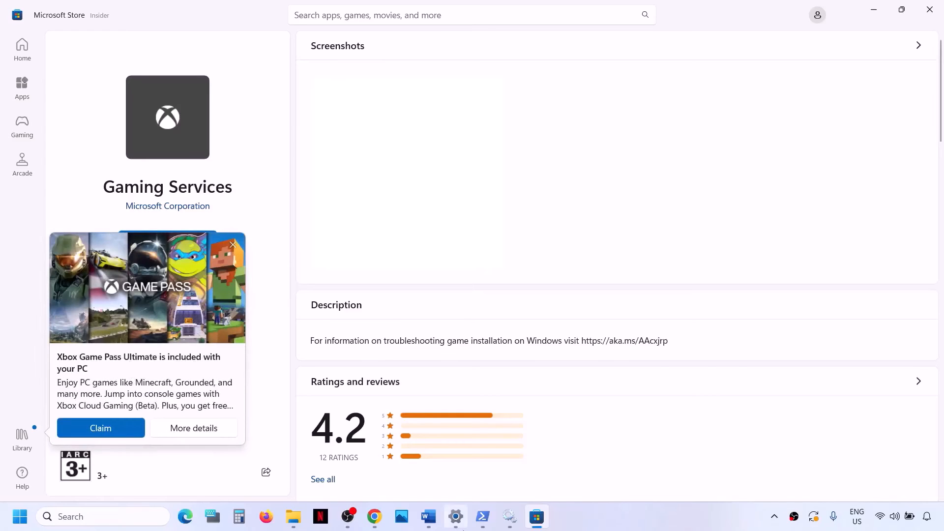
- Switch back to the Word document and copy the Xbox Identity Provider web link under Step 16
mouse_move(444, 522)
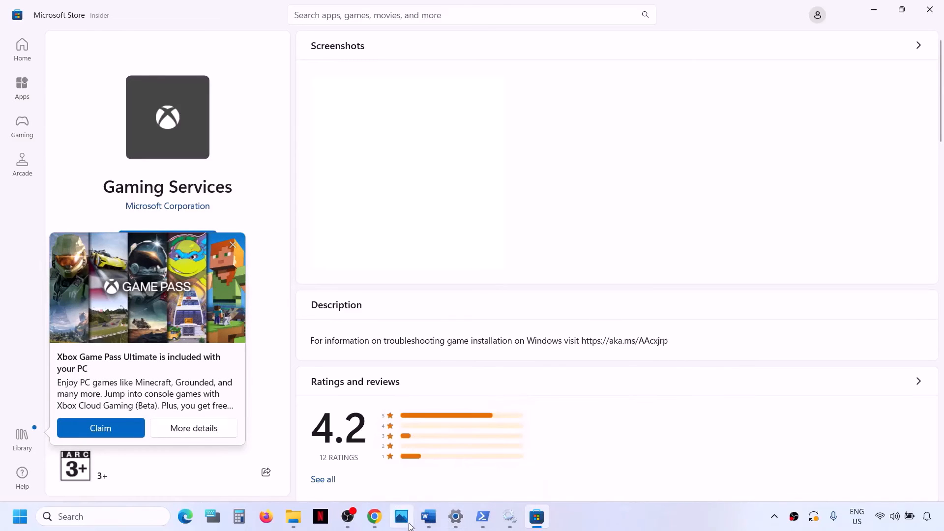
click(428, 517)
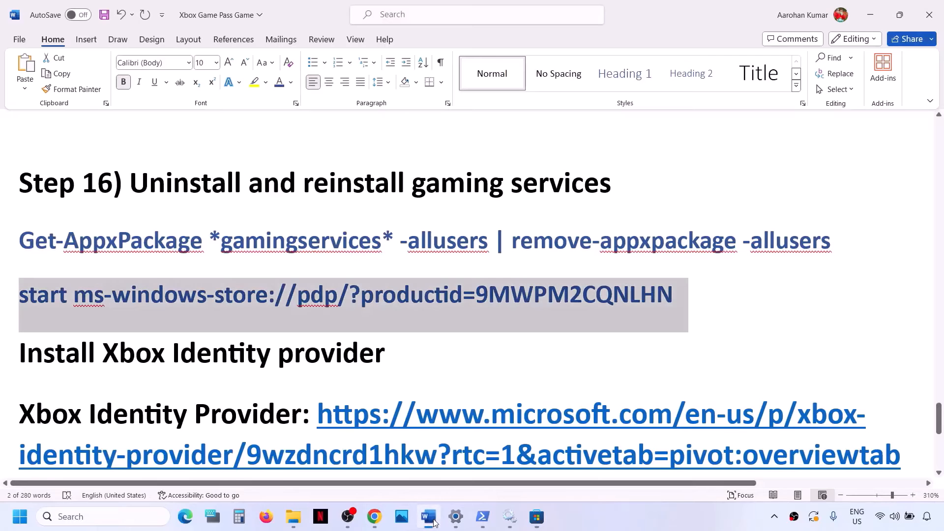
scroll(243, 340, down, 3)
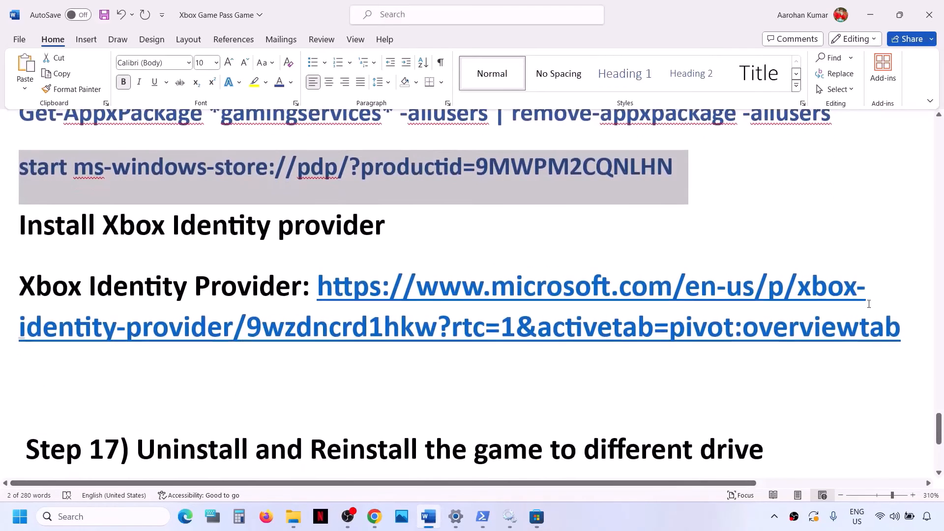
drag(908, 327, 318, 280)
key(ctrl+c)
- Open the copied Xbox Identity Provider link in a new Chrome tab
click(374, 516)
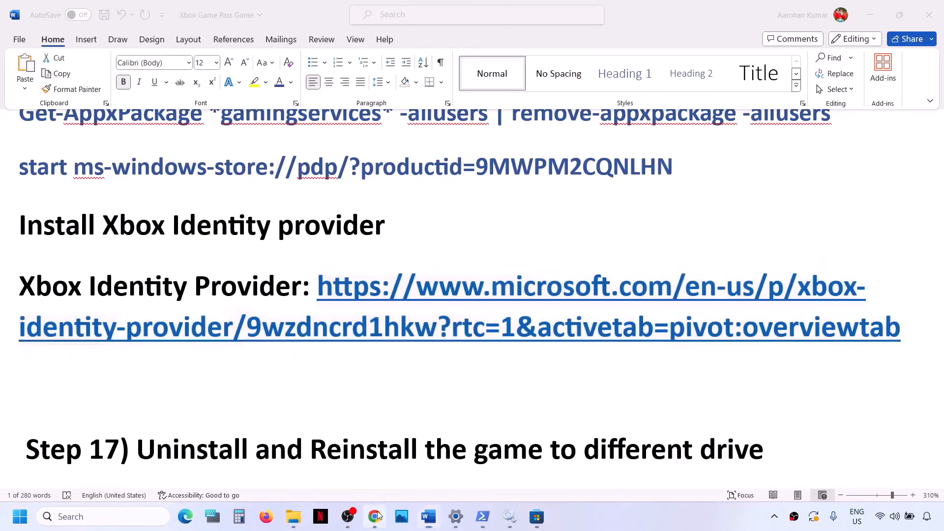
click(618, 13)
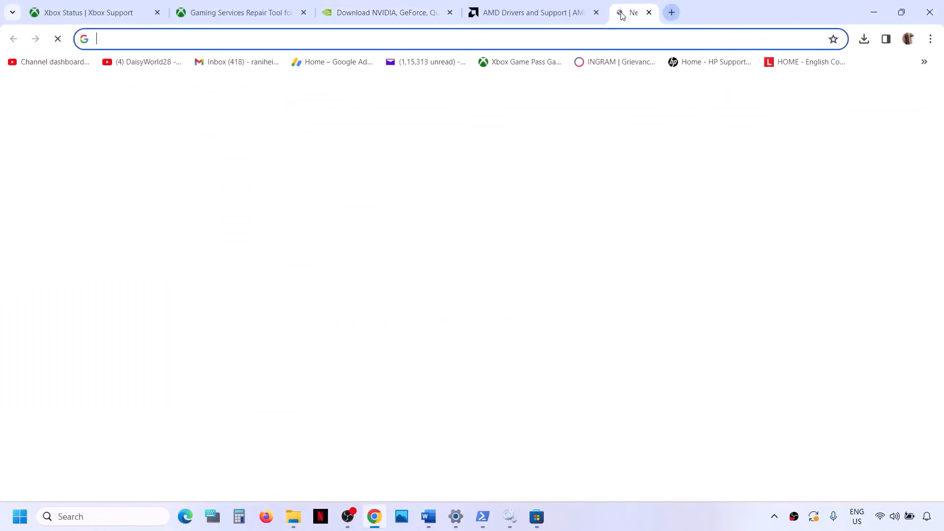
key(ctrl+v)
key(Return)
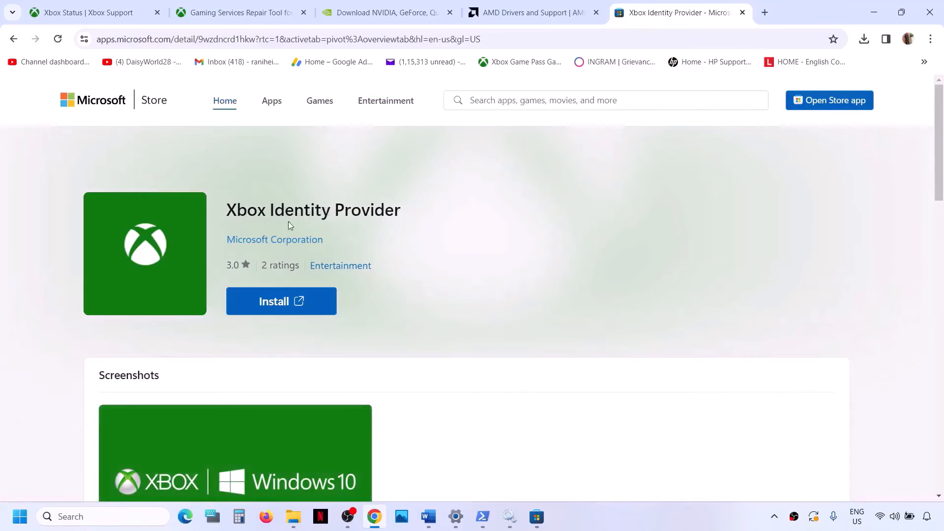
- Start the Xbox Identity Provider install from its web page, allow Microsoft Store to open, and close the Store dialog
click(291, 311)
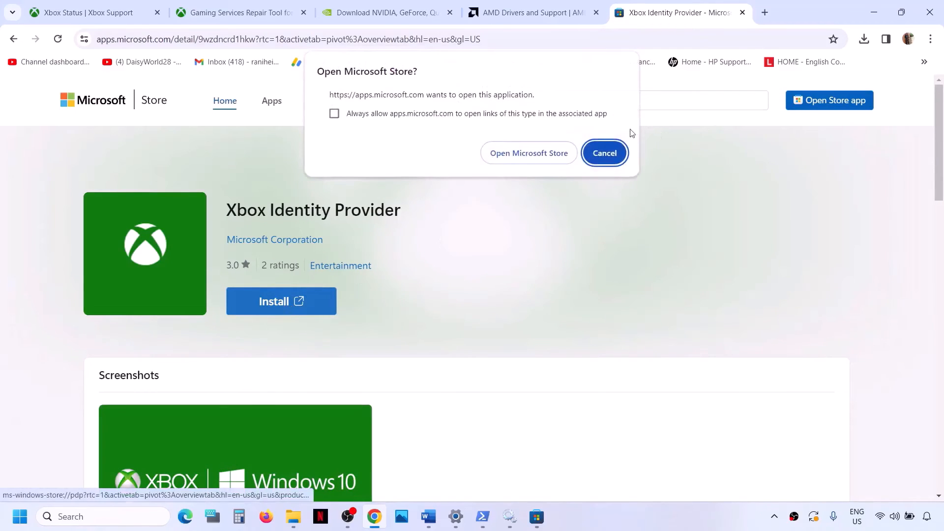
click(529, 160)
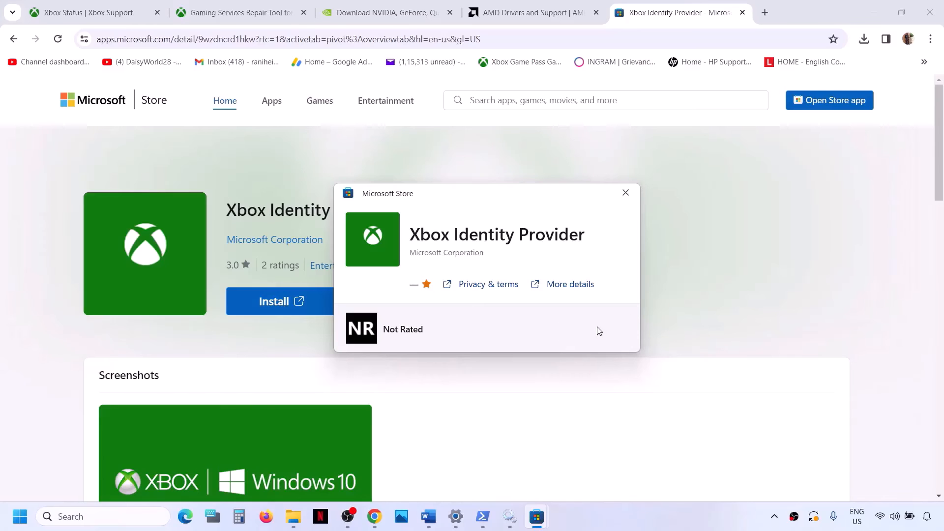
click(625, 192)
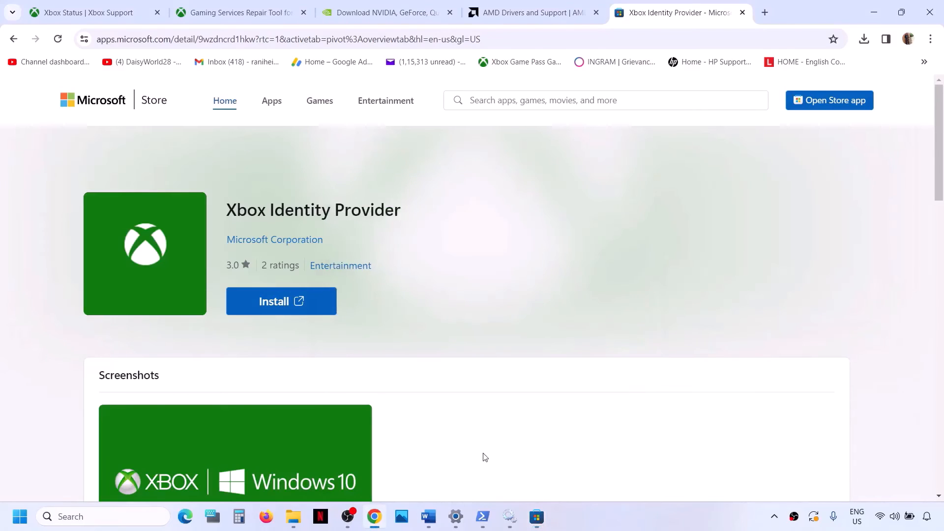
- Return to the Word document and highlight the Step 17 instruction about reinstalling the game to a different drive
click(429, 516)
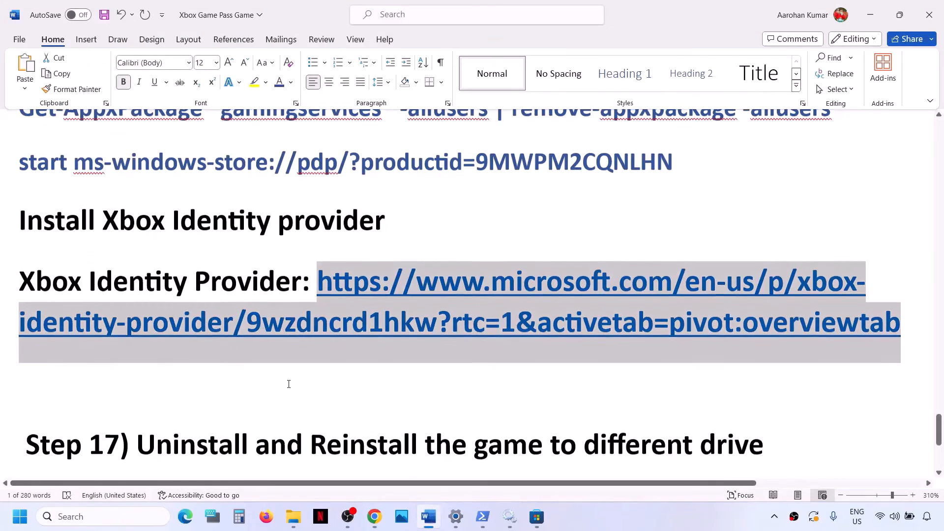
scroll(289, 383, down, 3)
scroll(145, 368, up, 1)
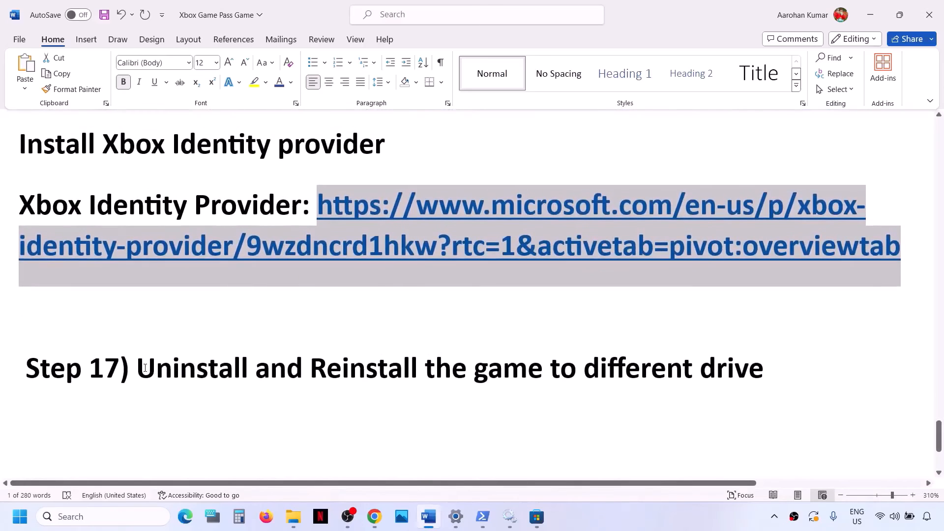
drag(145, 367, 767, 351)
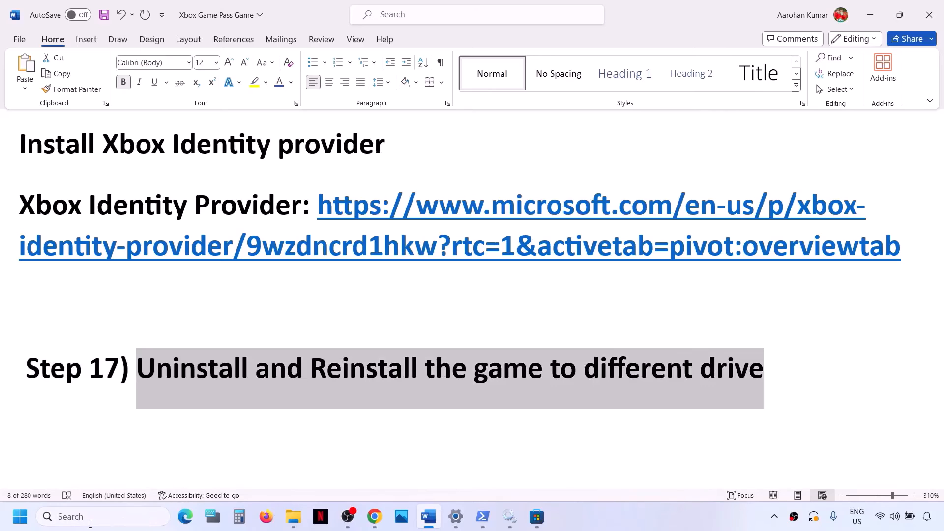
- Find and launch the Xbox app from Windows search, and maximize its window
click(90, 521)
text(xbox)
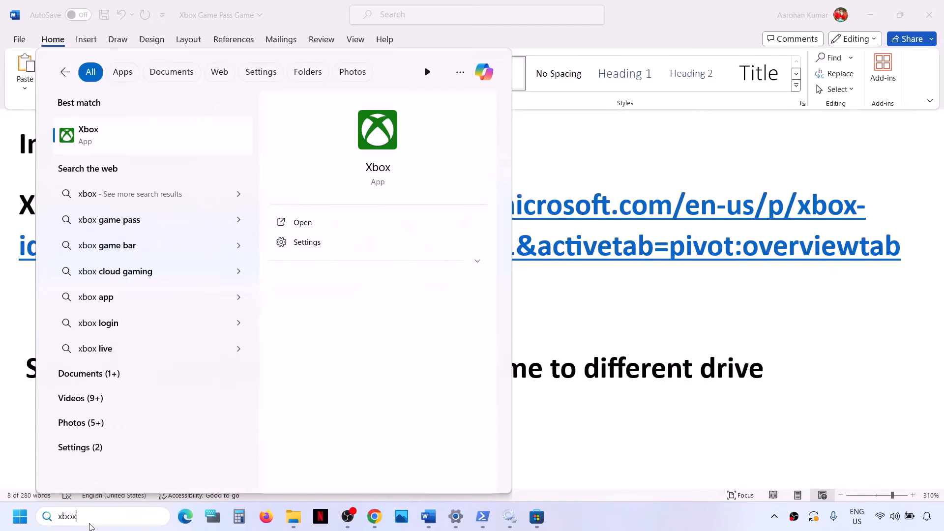
key(Return)
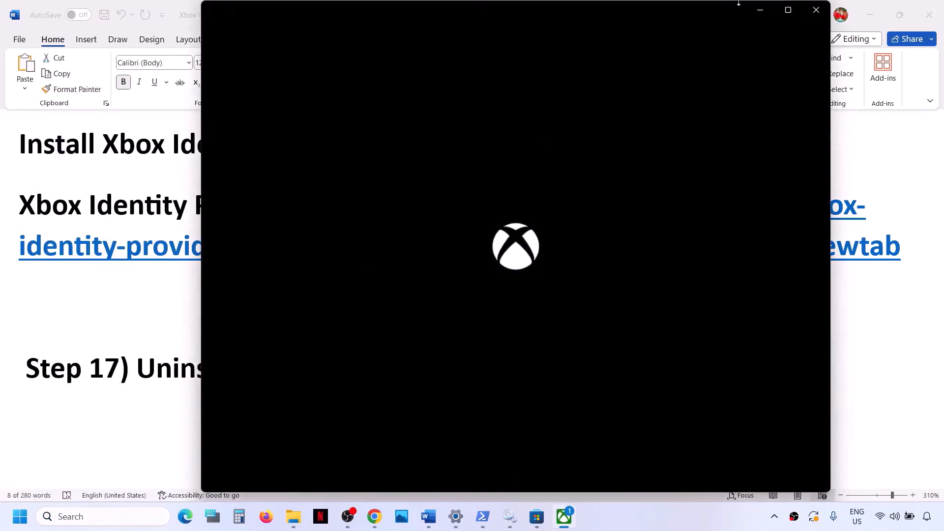
click(787, 10)
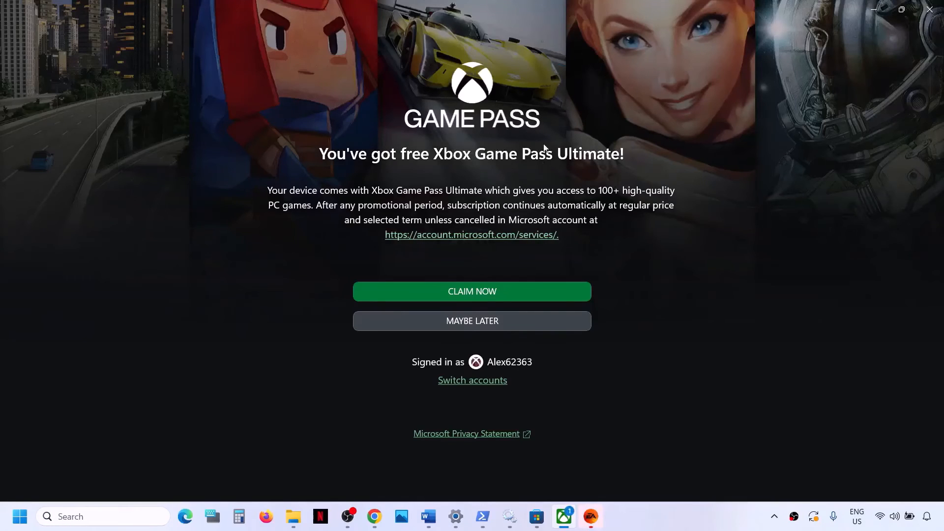
- Postpone the free Xbox Game Pass Ultimate offer and dismiss the survey request
click(488, 323)
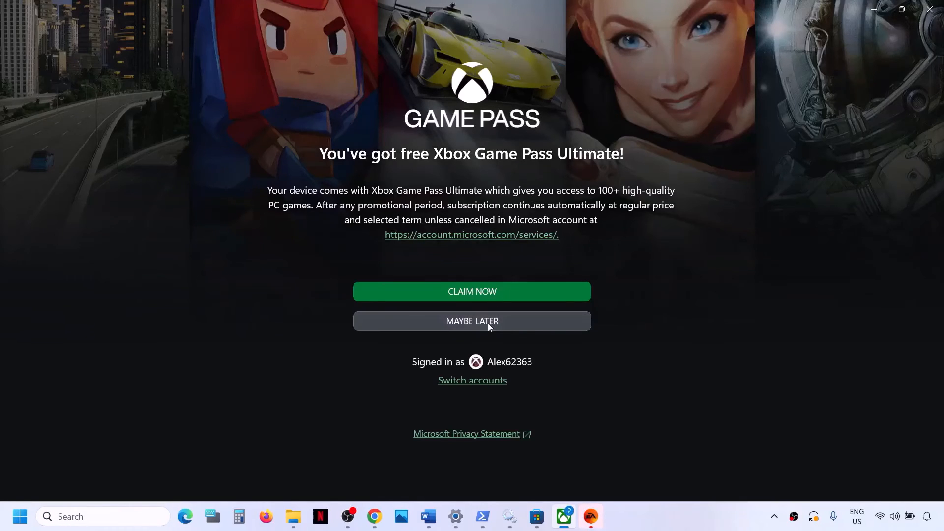
click(467, 444)
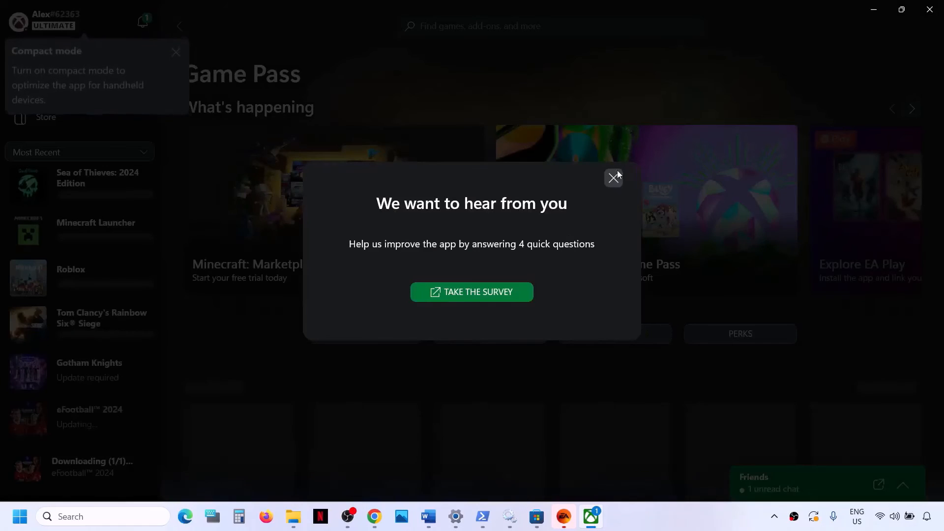
click(613, 177)
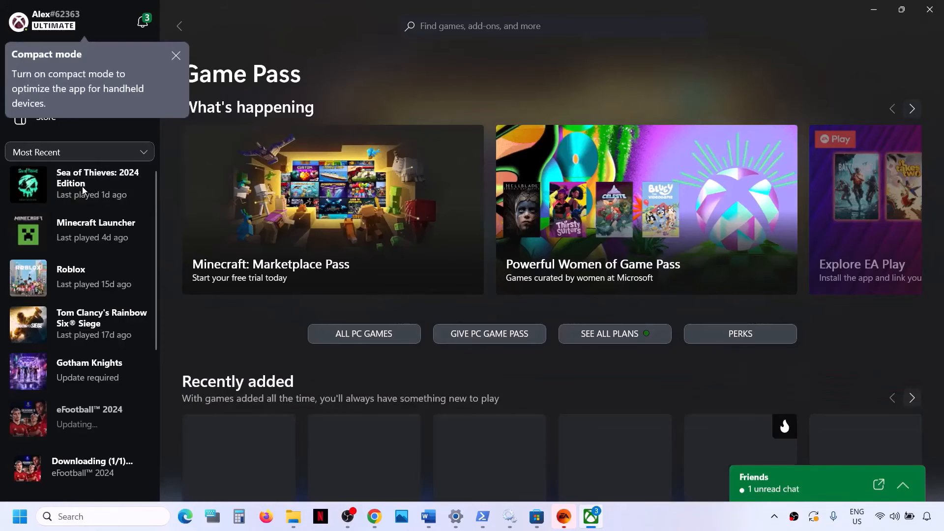
- Uninstall Sea of Thieves: 2024 Edition, confirm the removal, and dismiss the Compact mode tip
right_click(83, 189)
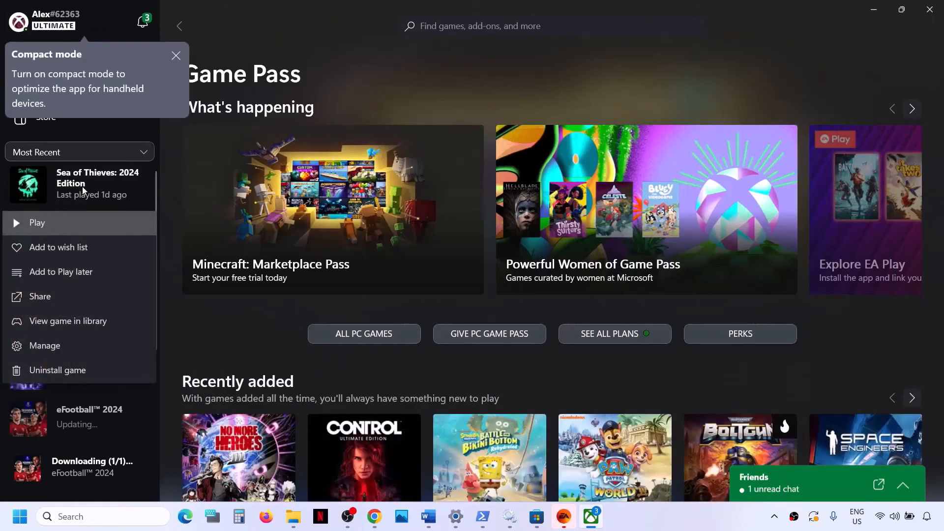
click(68, 370)
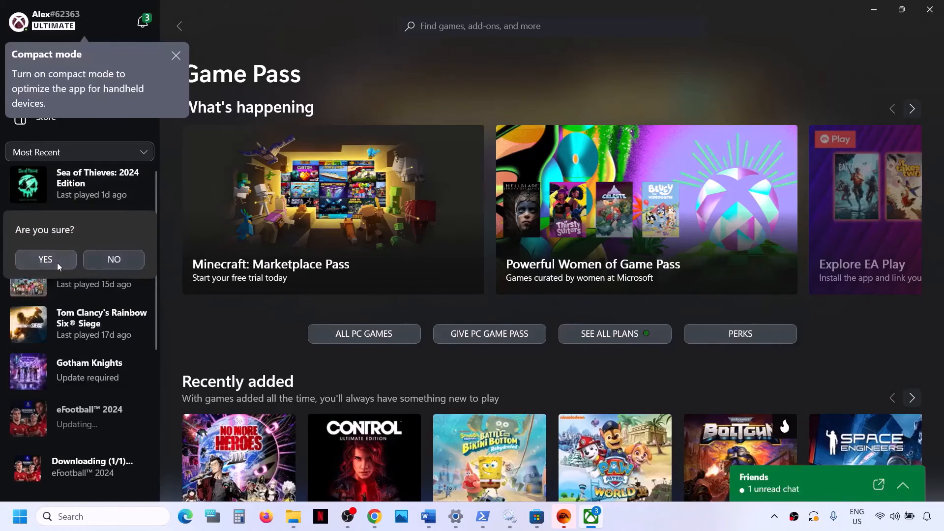
click(45, 260)
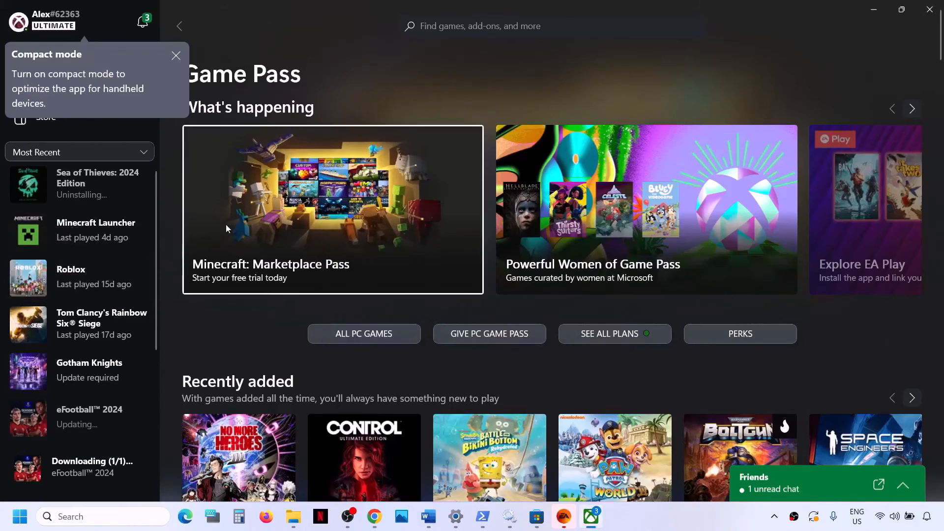
click(175, 56)
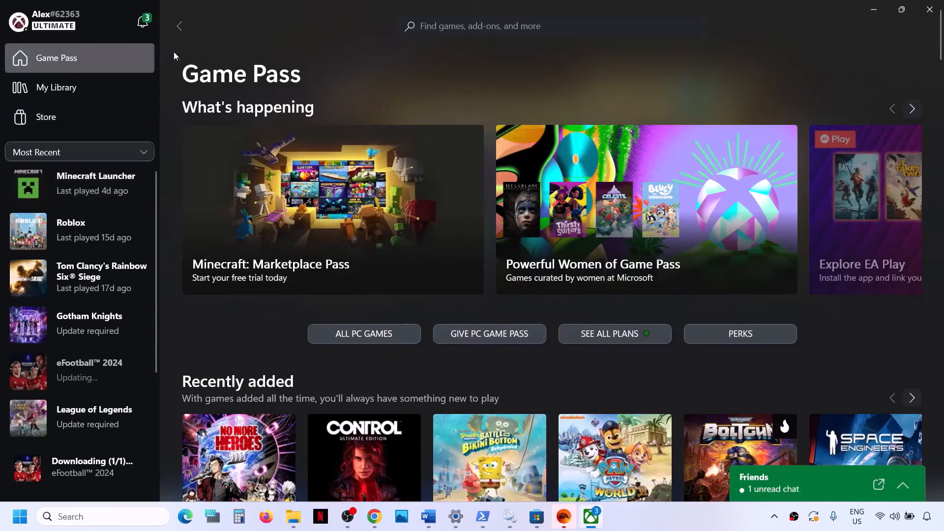
- Search for "sea of thieves" and open the Sea of Thieves: 2024 Edition page offered with Game Pass
click(449, 24)
text(sea of thieves)
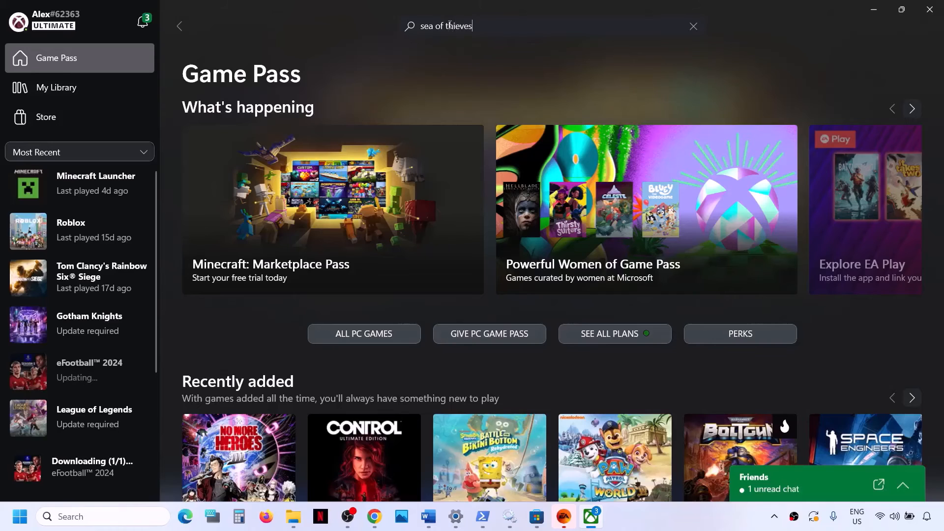
key(Return)
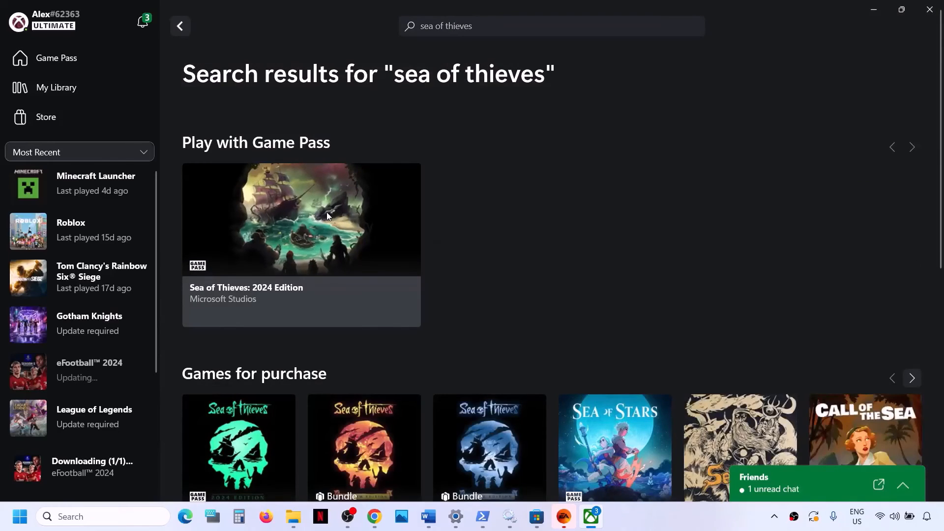
click(328, 217)
- Install Sea of Thieves: 2024 Edition with D:\XboxGames as the install drive
click(253, 310)
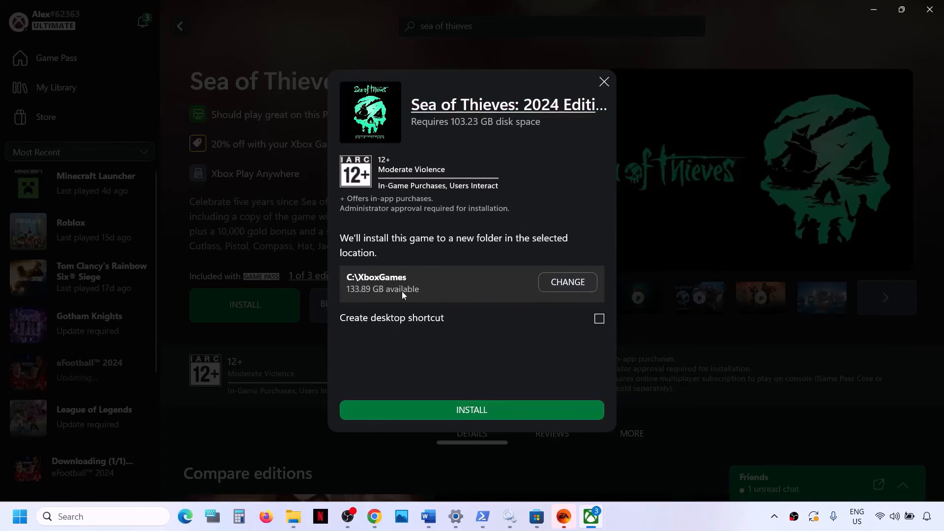
click(554, 282)
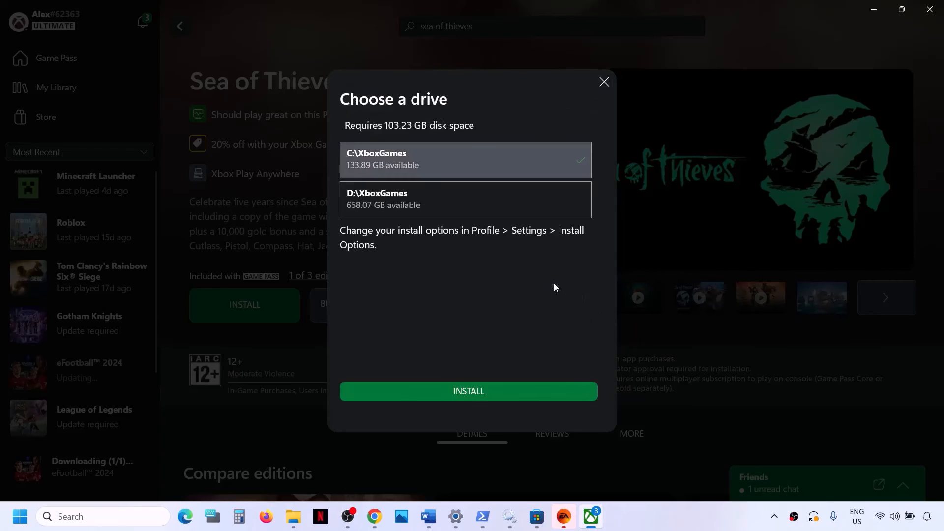
click(423, 196)
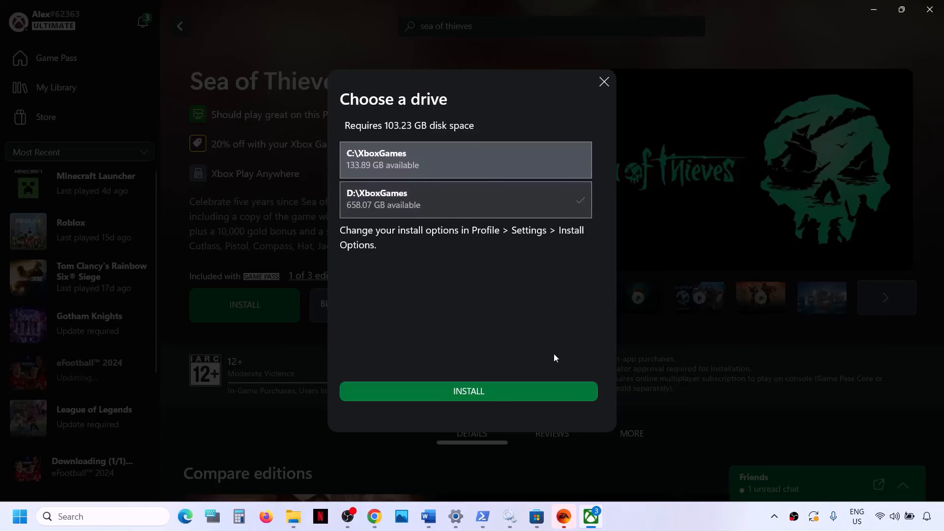
click(501, 396)
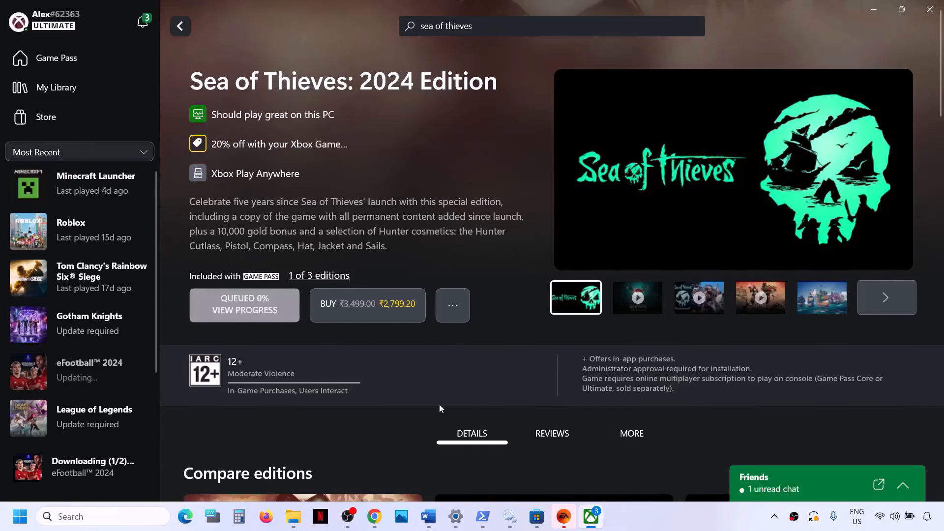
- View the game's progress in the installation queue and cancel the eFootball 2024 update, confirming the cancellation
click(270, 313)
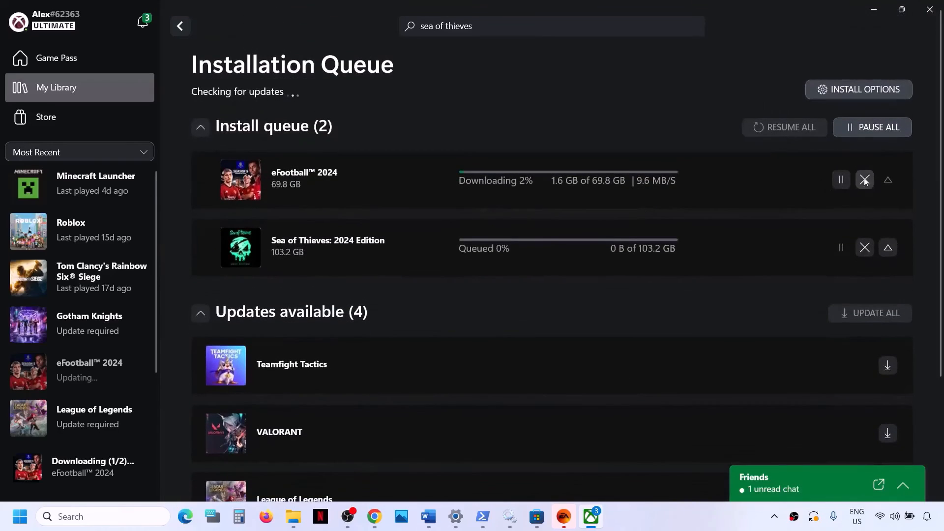
click(865, 180)
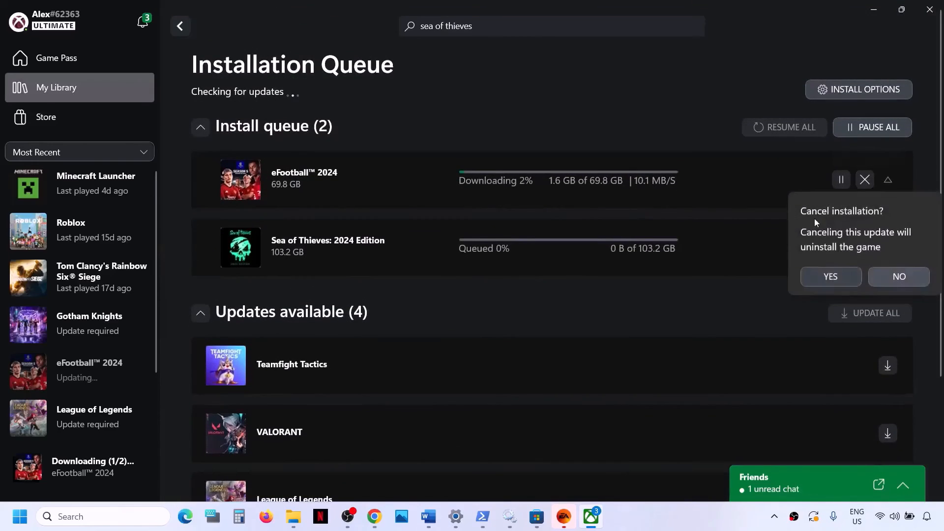
click(834, 276)
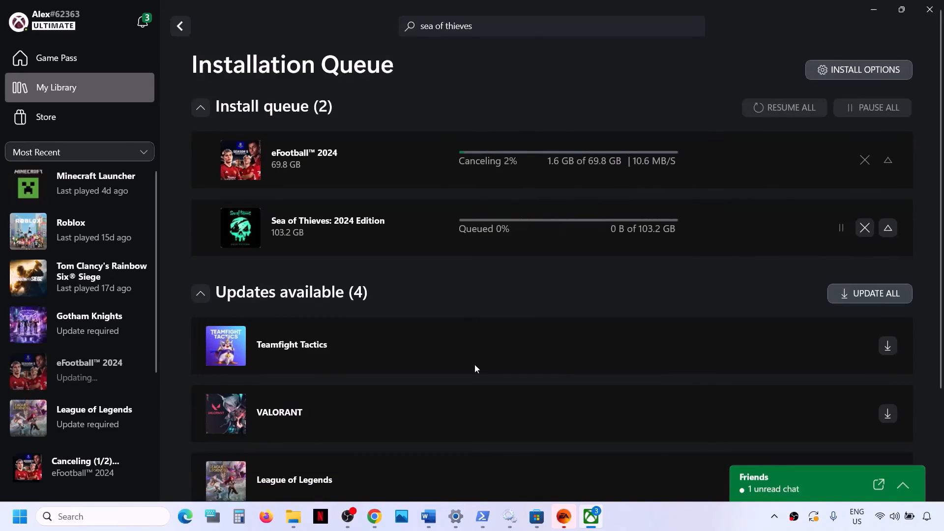
- Return to the Word document and highlight the Step 18 media creation tool instruction and its Windows 10 download link
click(428, 516)
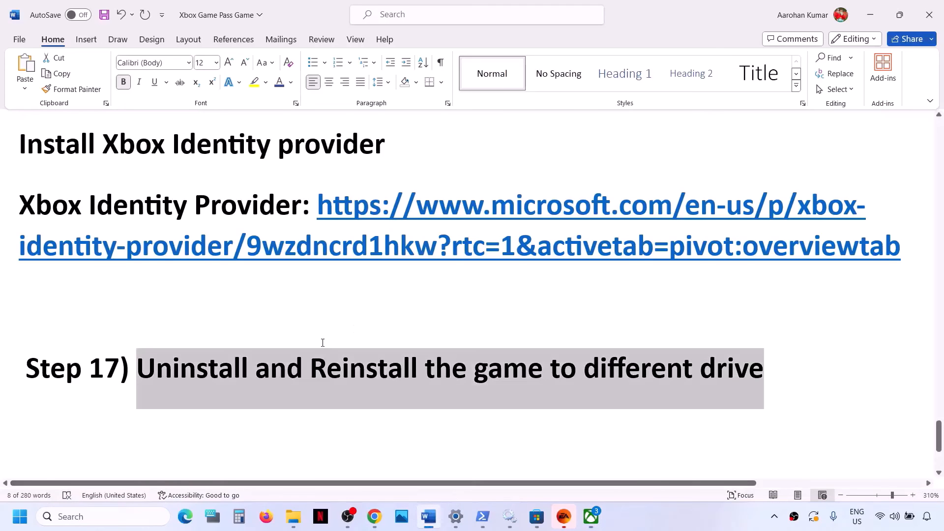
scroll(322, 343, down, 4)
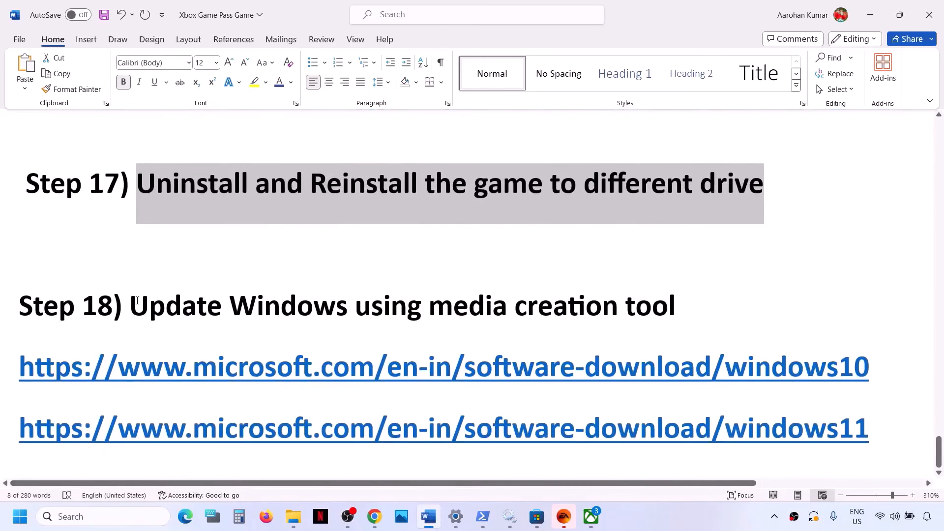
drag(137, 301, 718, 291)
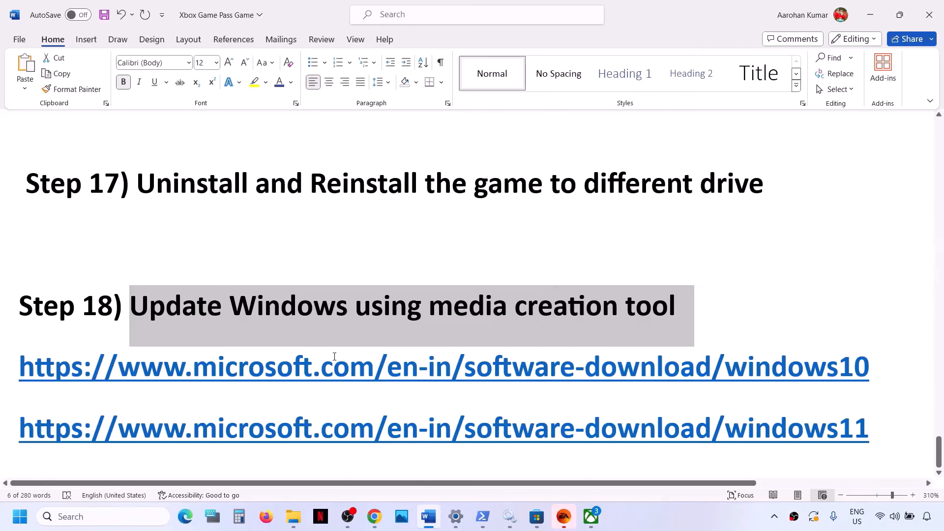
drag(226, 385, 695, 388)
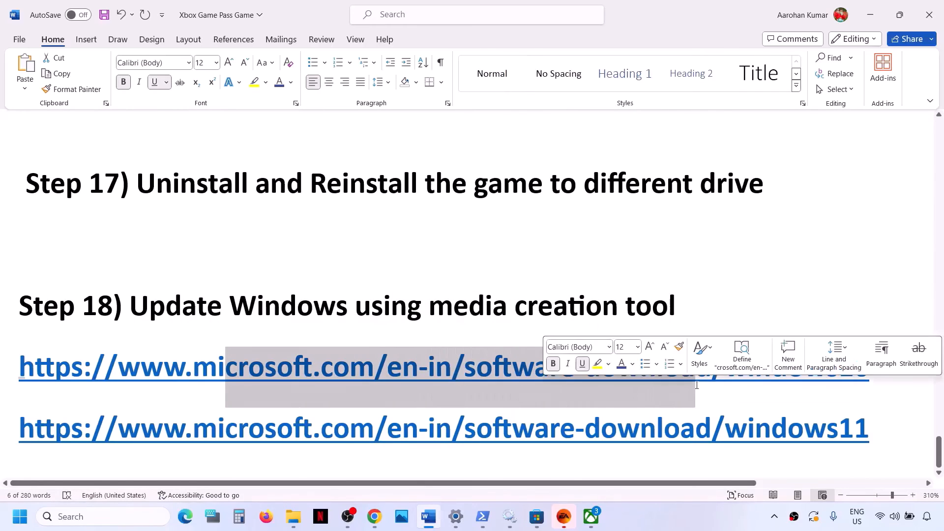
click(689, 515)
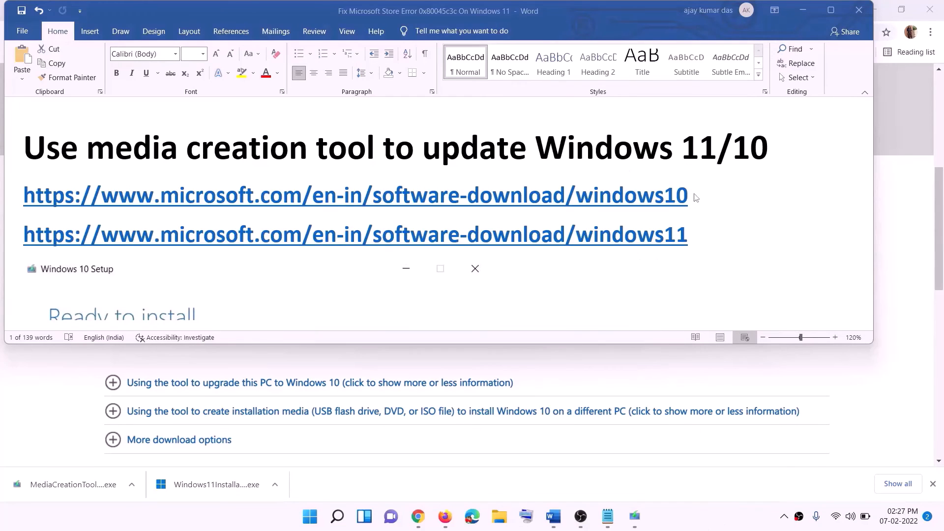
- Highlight the Windows 10 and Windows 11 download links in the Word document, and minimize it to reveal the browser
click(694, 194)
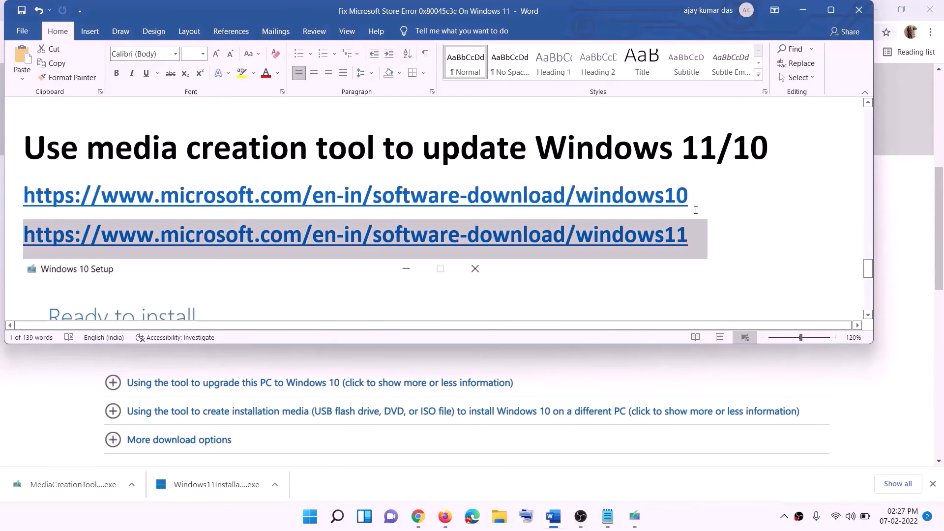
triple_click(653, 194)
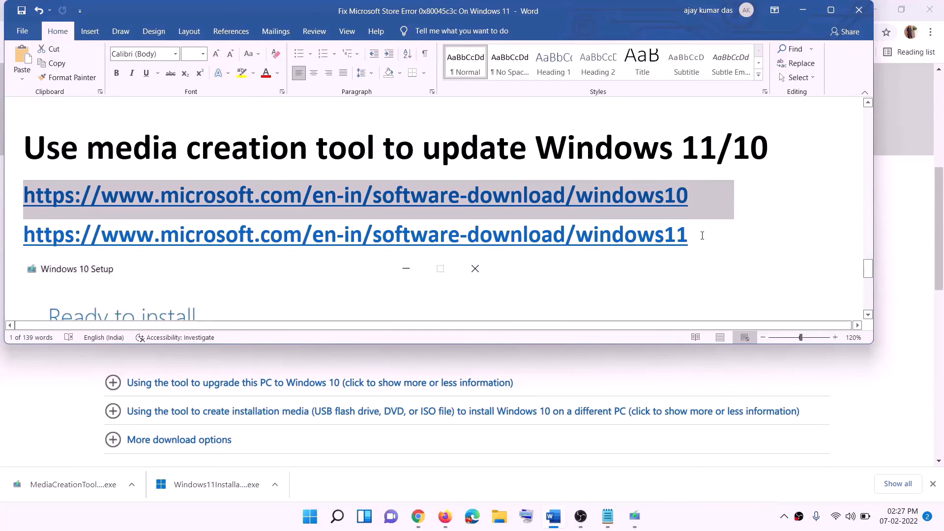
triple_click(702, 236)
click(803, 10)
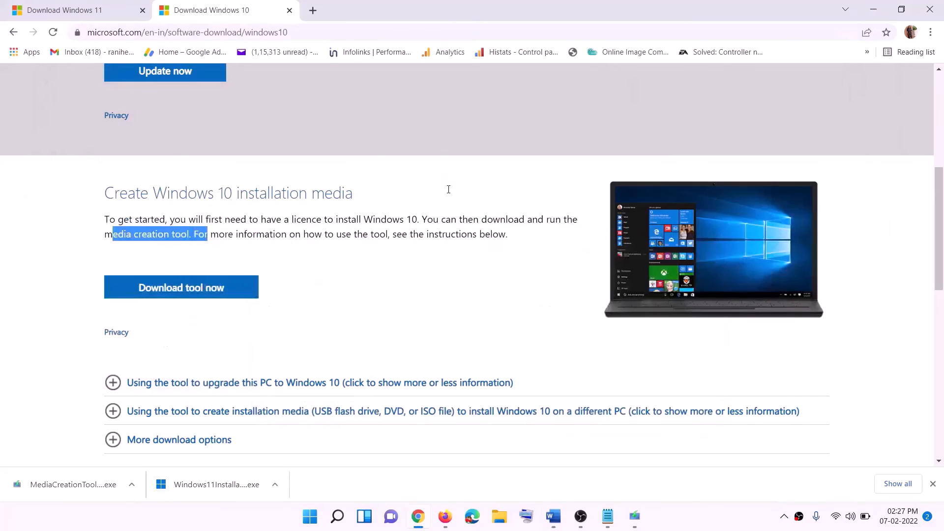
- Highlight the media creation tool text on the Windows 10 download page and download the tool
scroll(401, 252, up, 5)
scroll(357, 192, down, 5)
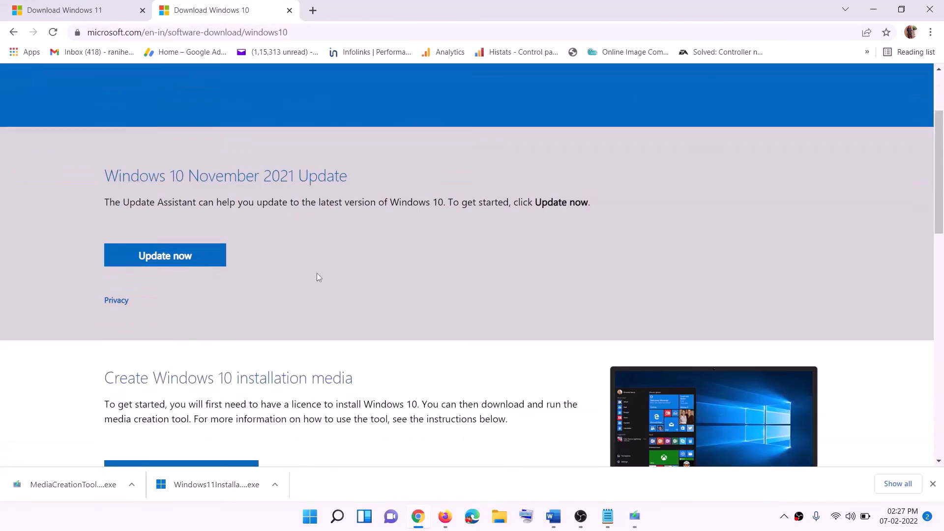
drag(113, 295, 212, 295)
scroll(315, 273, down, 2)
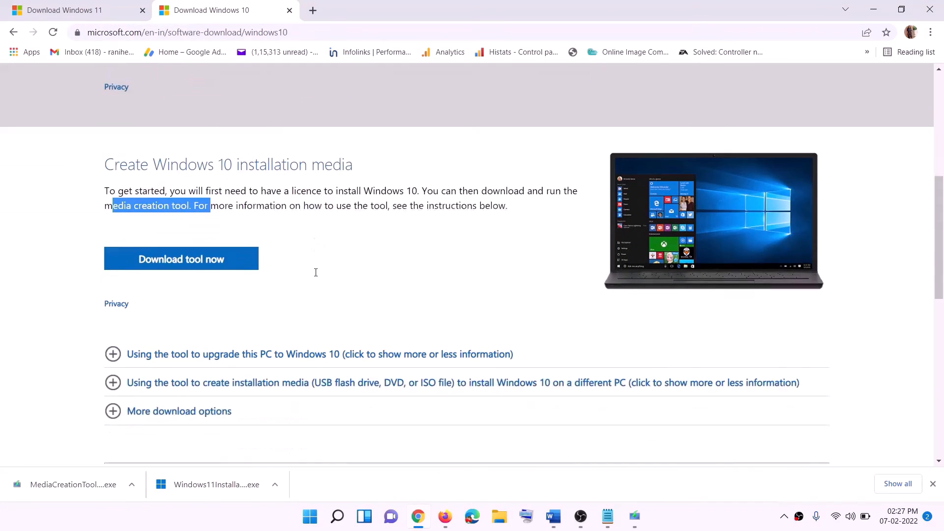
click(197, 234)
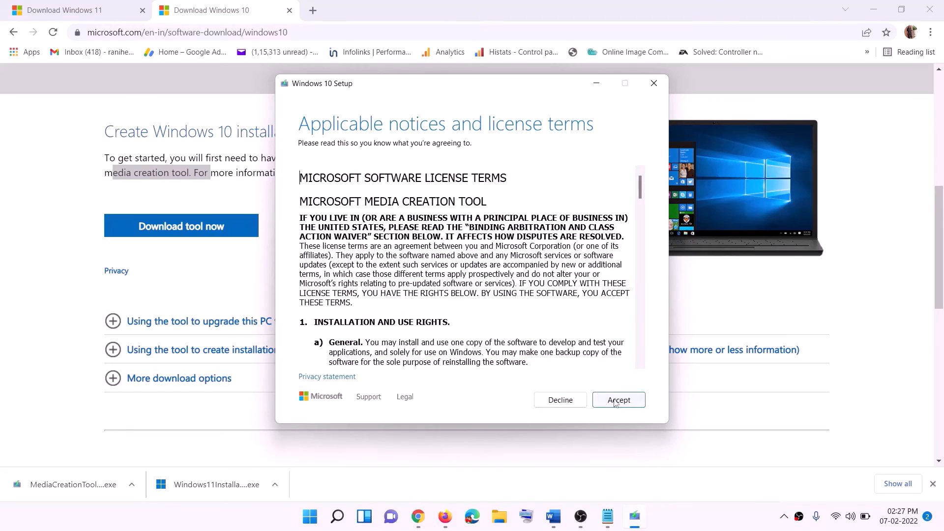
- Accept the Windows 10 Setup license terms and proceed with the Upgrade this PC now option
click(614, 401)
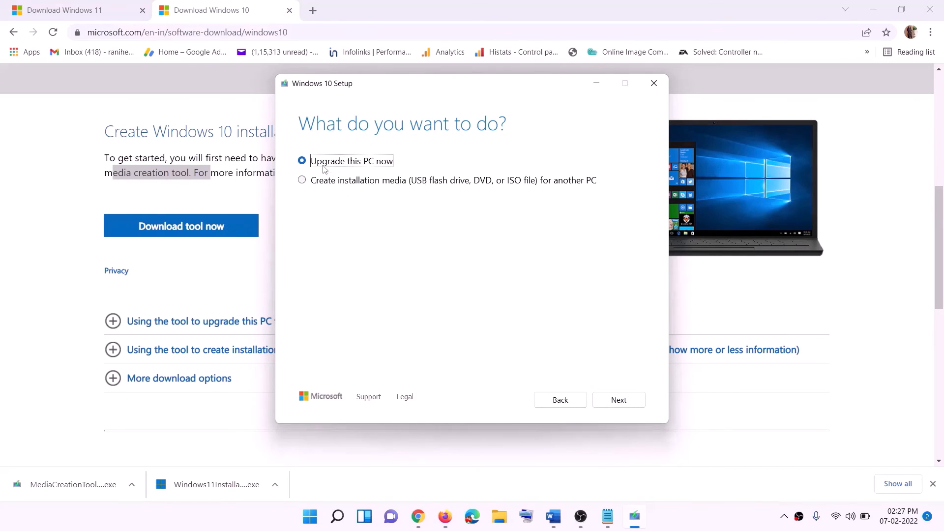
click(618, 402)
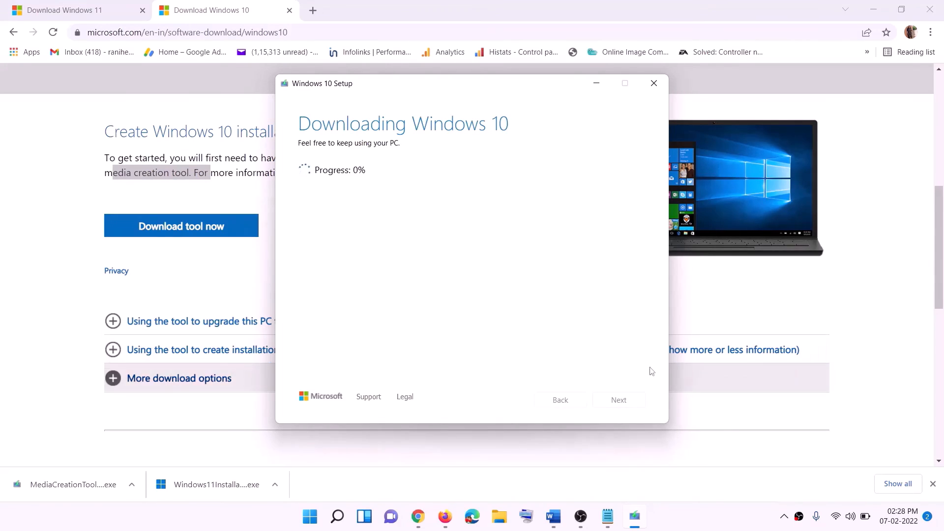
click(696, 524)
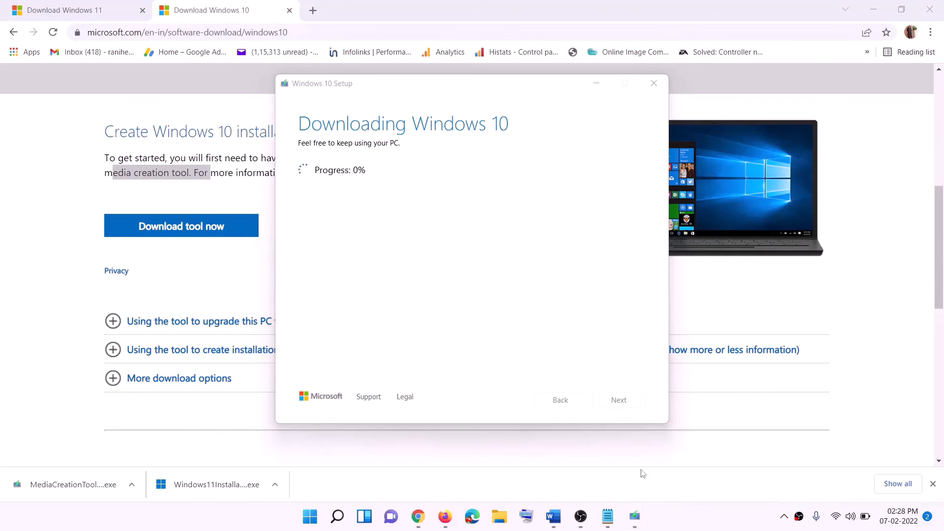
- Return to the Word document, maximize it, and examine the Ready to install screenshot for the options to keep
click(555, 520)
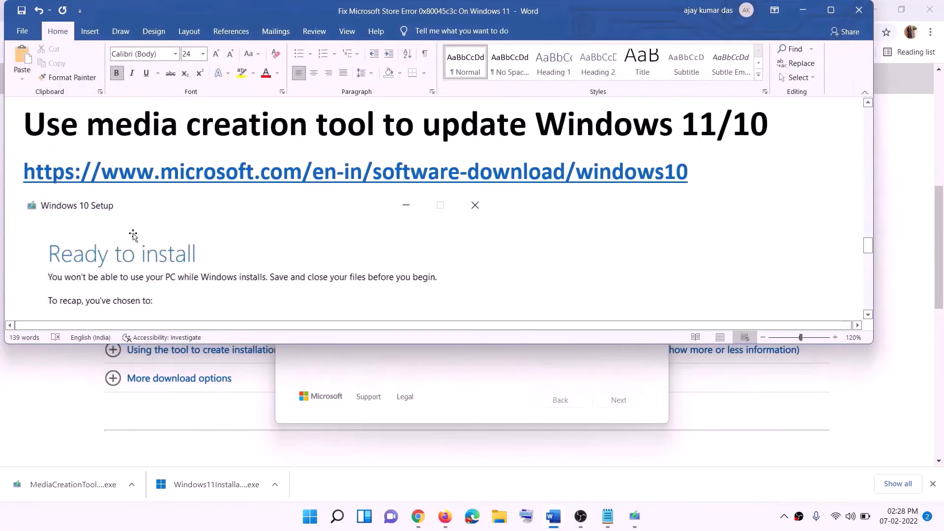
scroll(101, 236, down, 2)
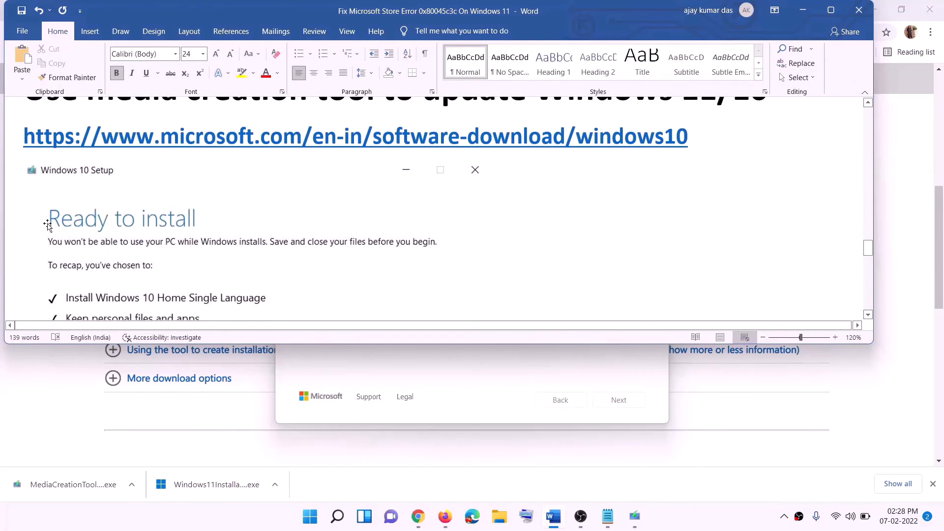
click(831, 10)
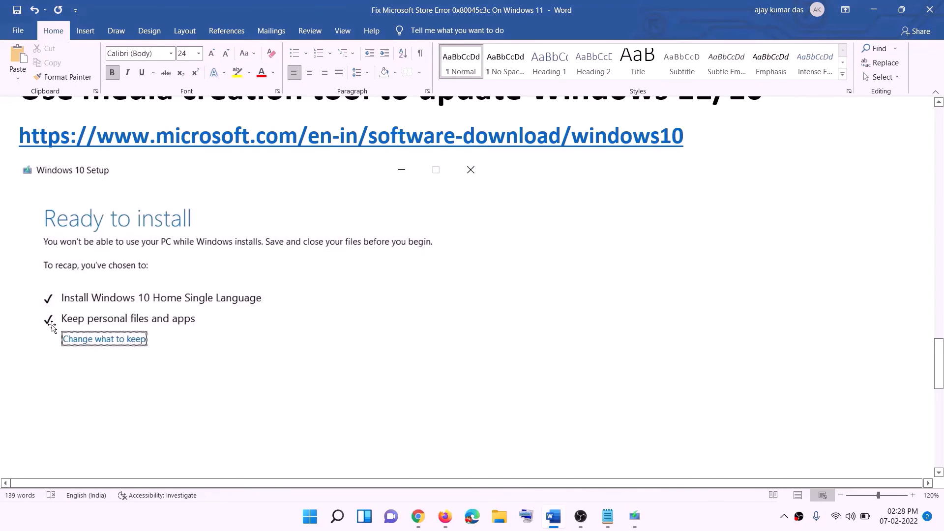
scroll(485, 342, down, 1)
scroll(485, 343, down, 1)
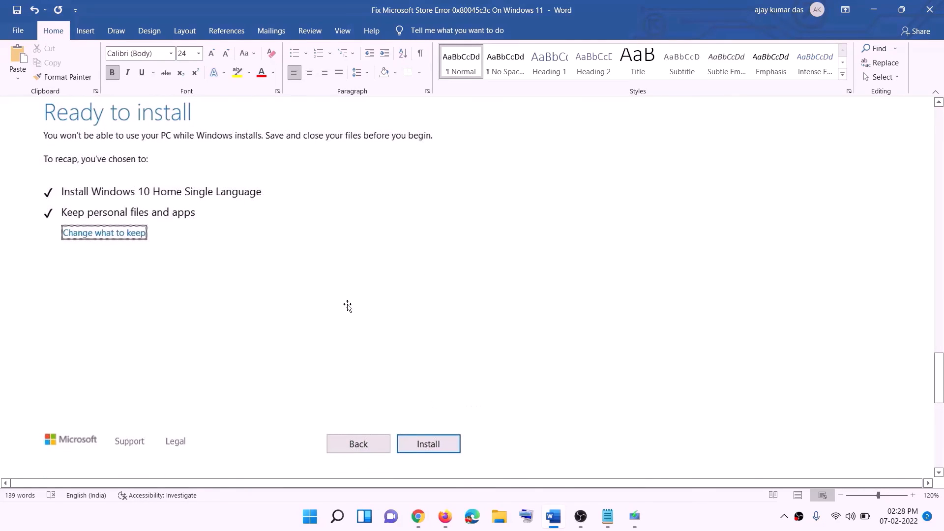
scroll(386, 304, up, 1)
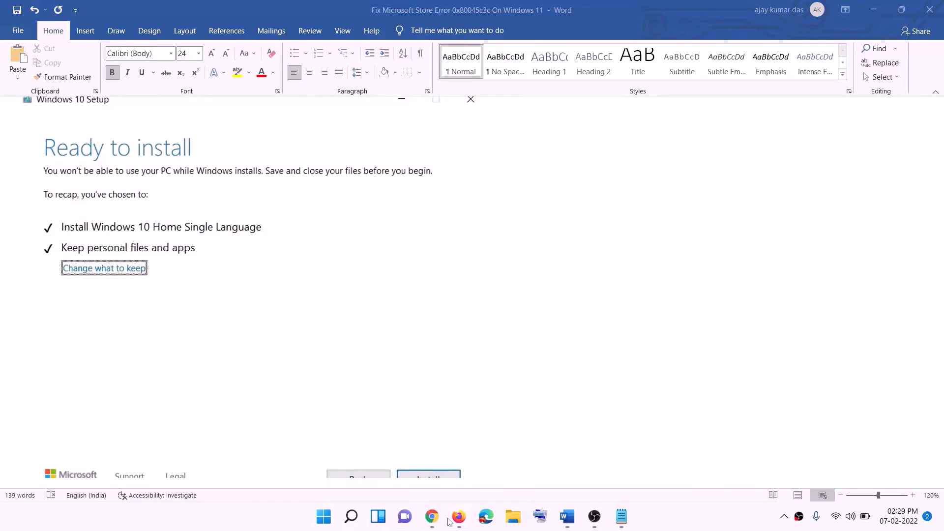
- Switch to Chrome's Windows 11 download page, highlight the media creation tool text, and download the tool under Create Windows 11 Installation Media
click(433, 517)
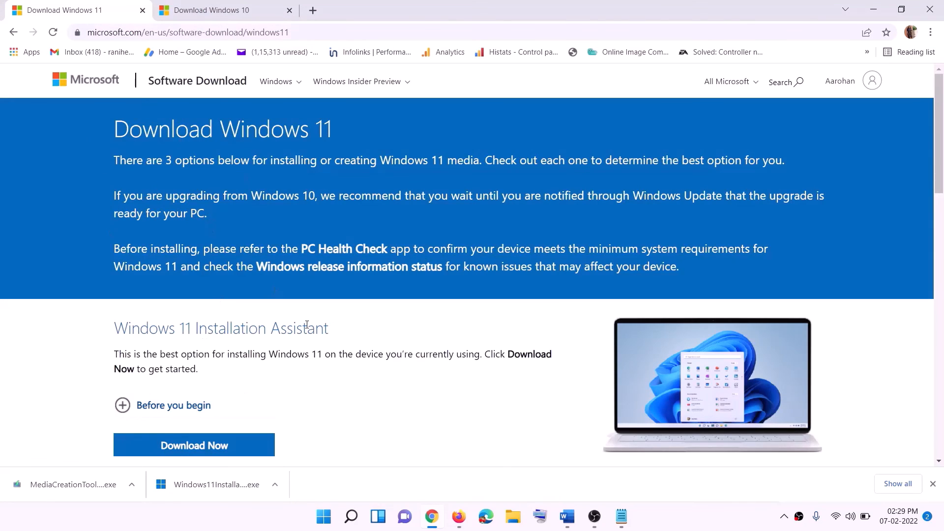
scroll(307, 324, down, 5)
click(181, 292)
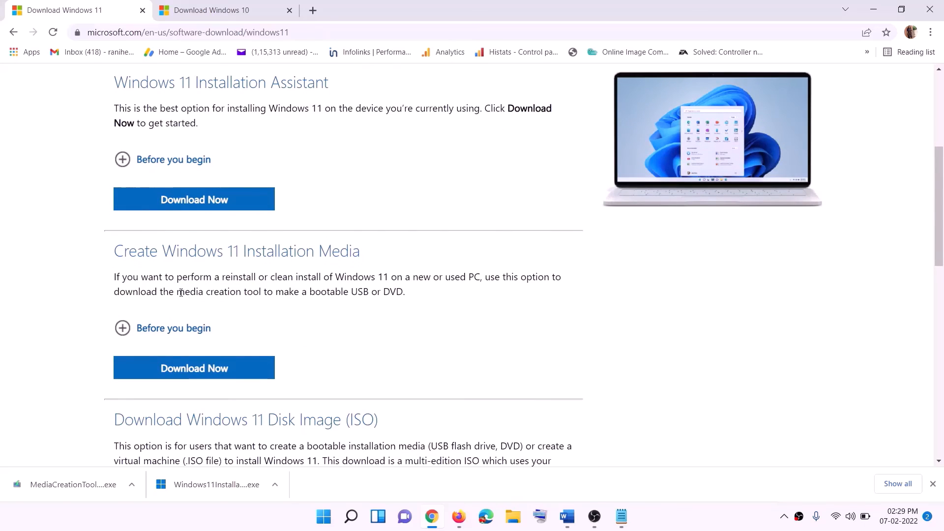
drag(181, 293, 272, 293)
click(188, 373)
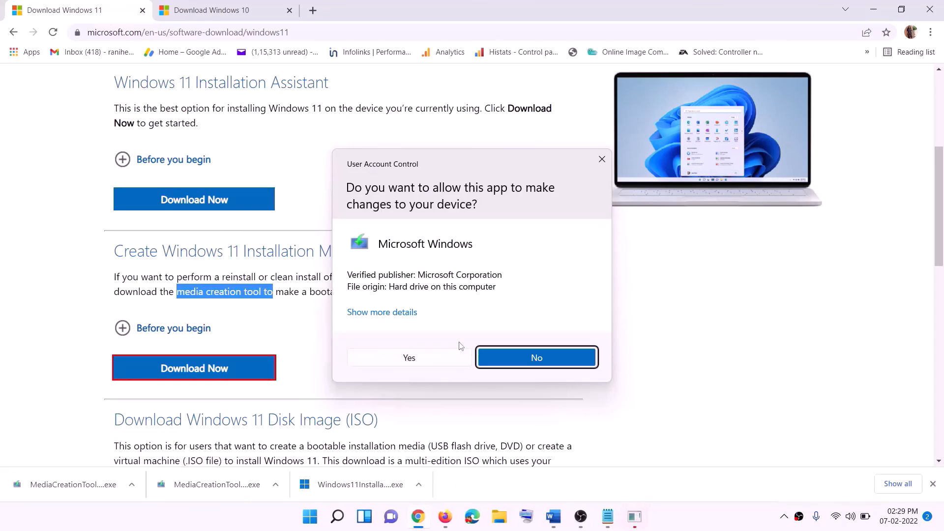
- Allow the media creation tool to run, accept the Windows 11 license terms, and keep the recommended language and edition options
click(418, 363)
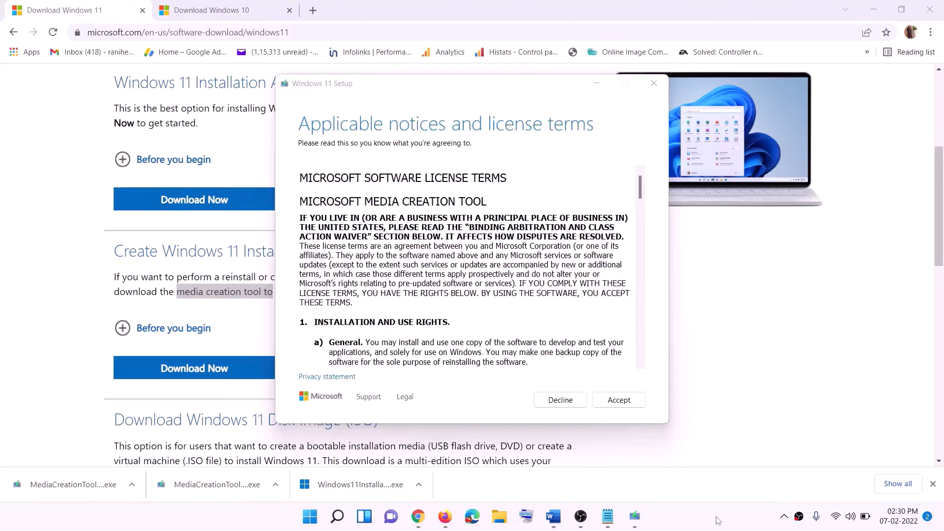
click(610, 398)
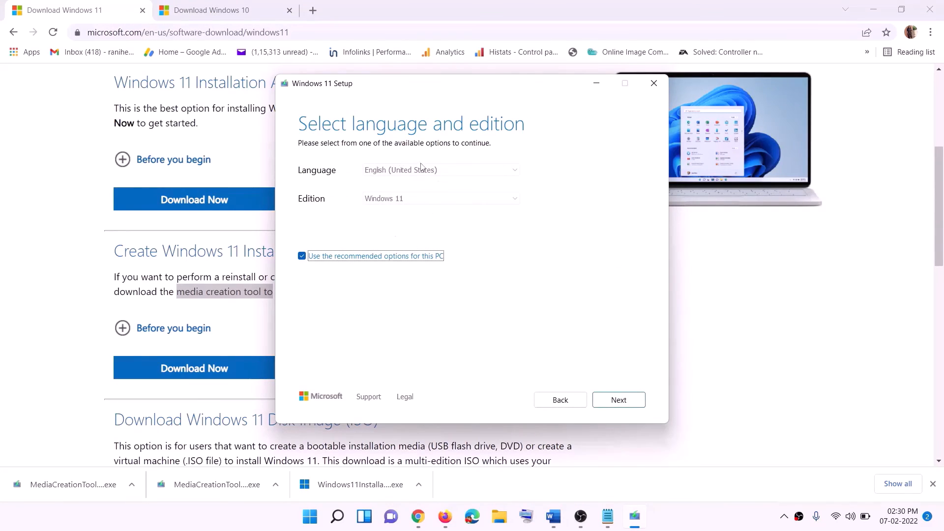
click(615, 399)
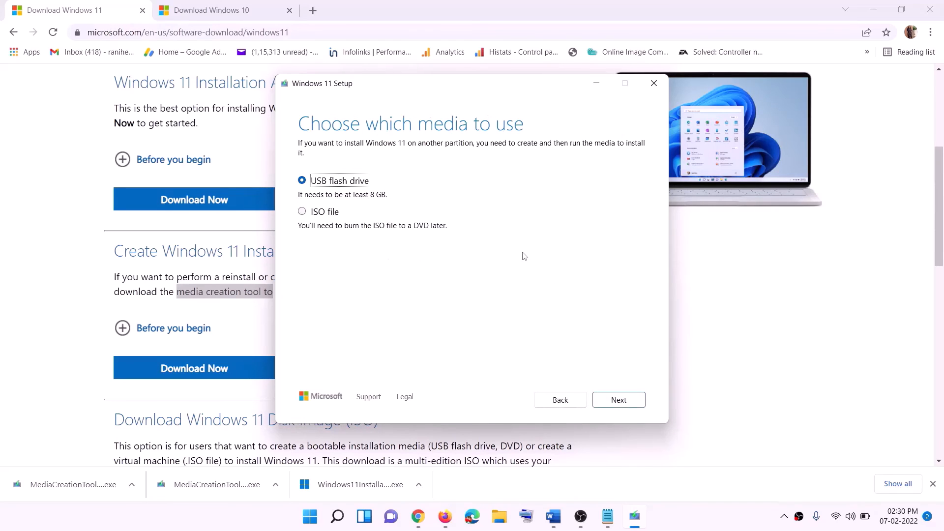
- Choose ISO file as the installation media and save it to the Desktop with the file name Windows
click(310, 216)
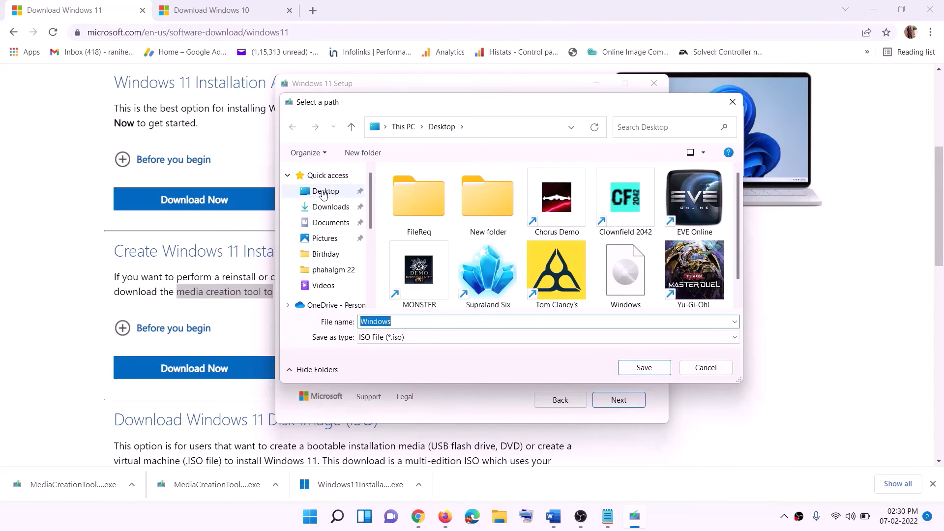
click(322, 193)
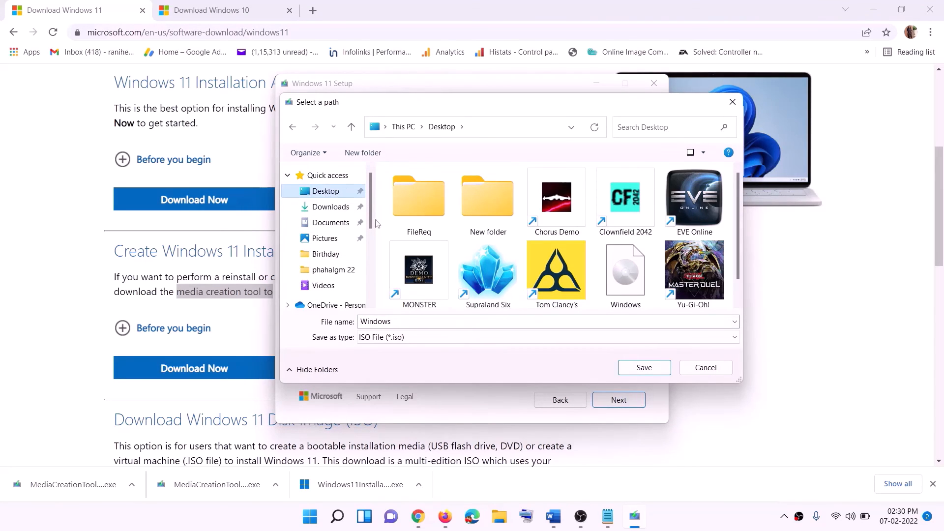
click(645, 368)
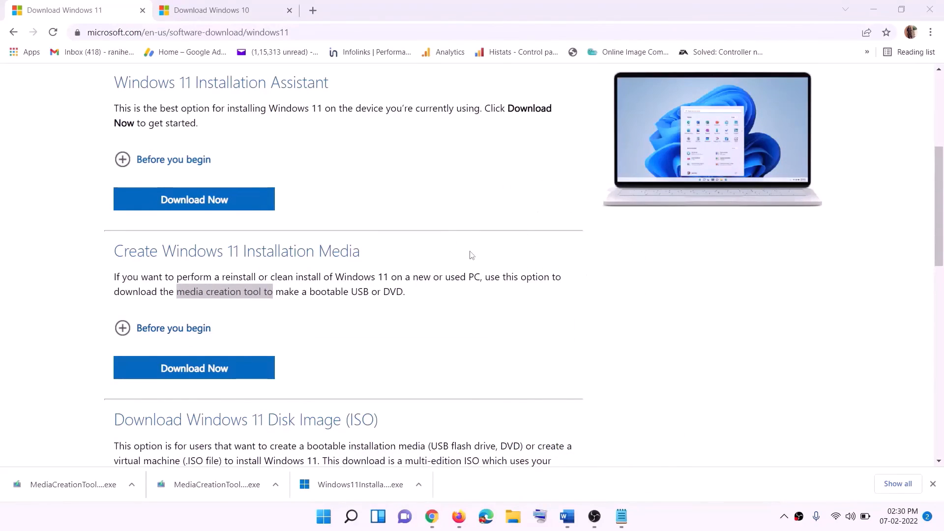
- Show the desktop, reposition the Windows ISO file among the other icons, and open it to mount its contents
key(super+d)
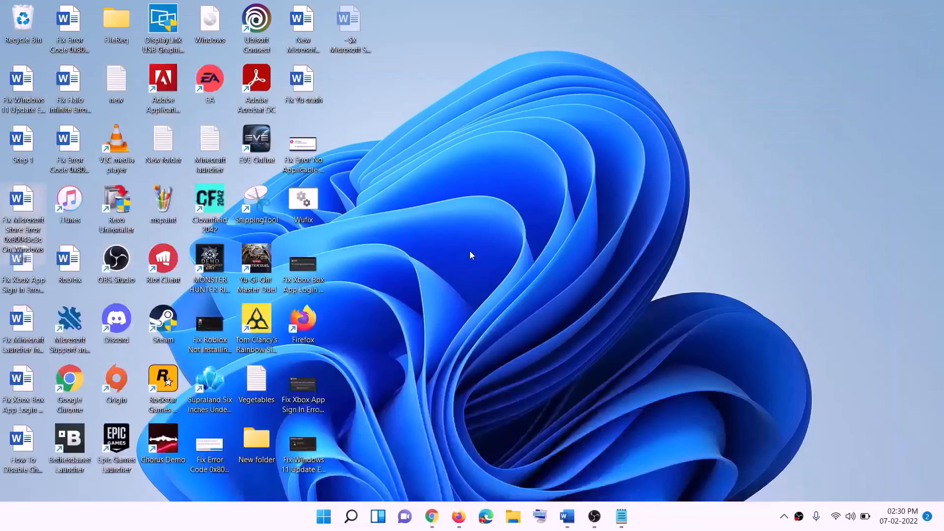
drag(216, 24, 376, 285)
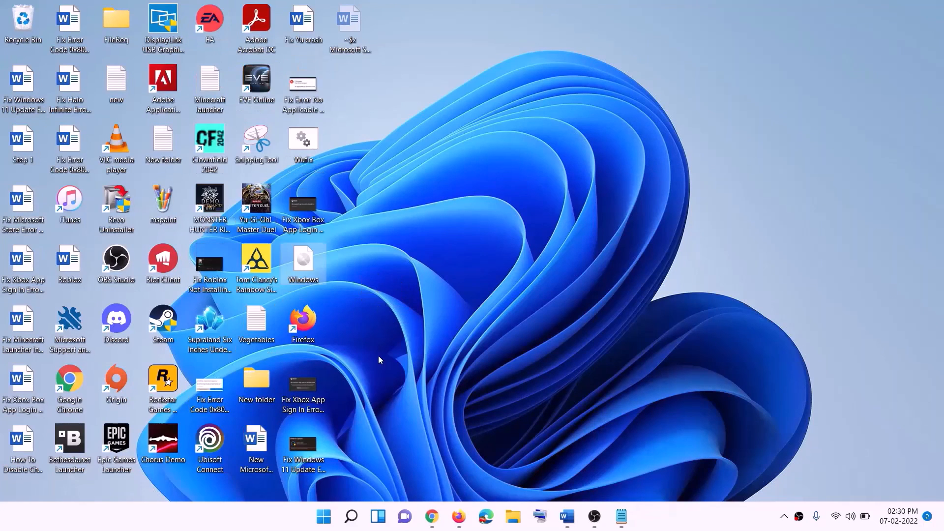
double_click(305, 267)
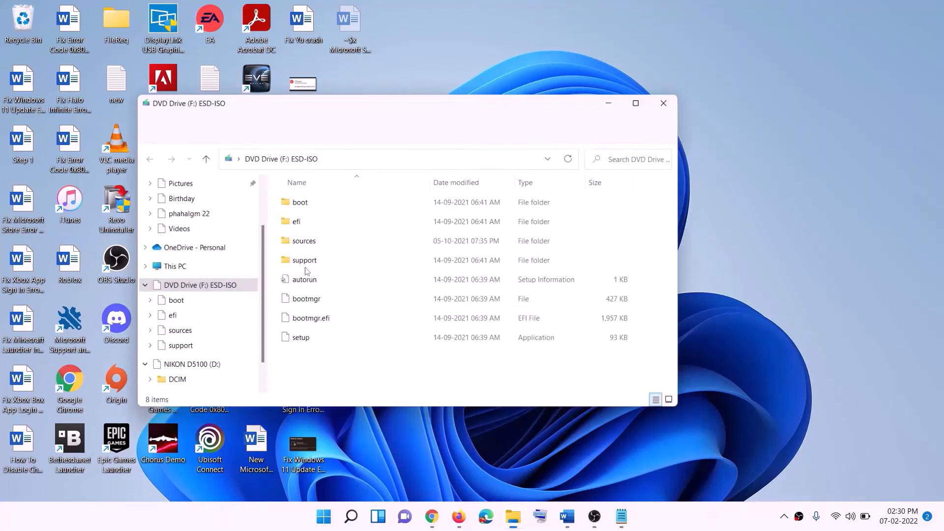
- Run setup from the mounted ESD-ISO drive, allow it to make changes, and proceed past the Install Windows 11 page
click(299, 344)
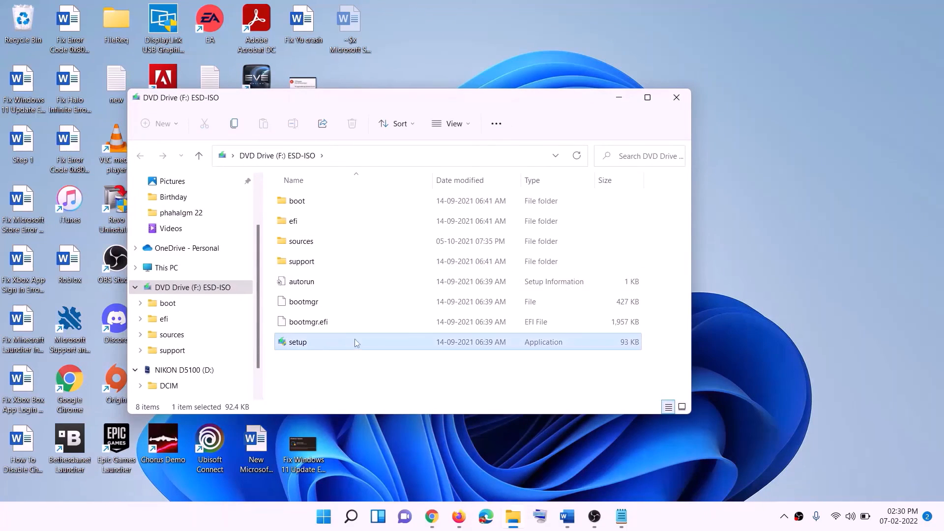
double_click(321, 340)
click(379, 385)
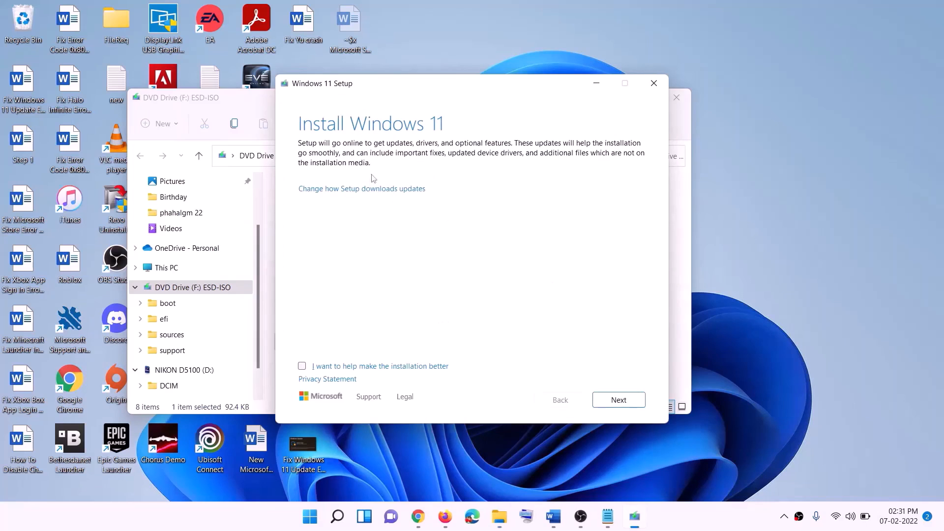
click(622, 400)
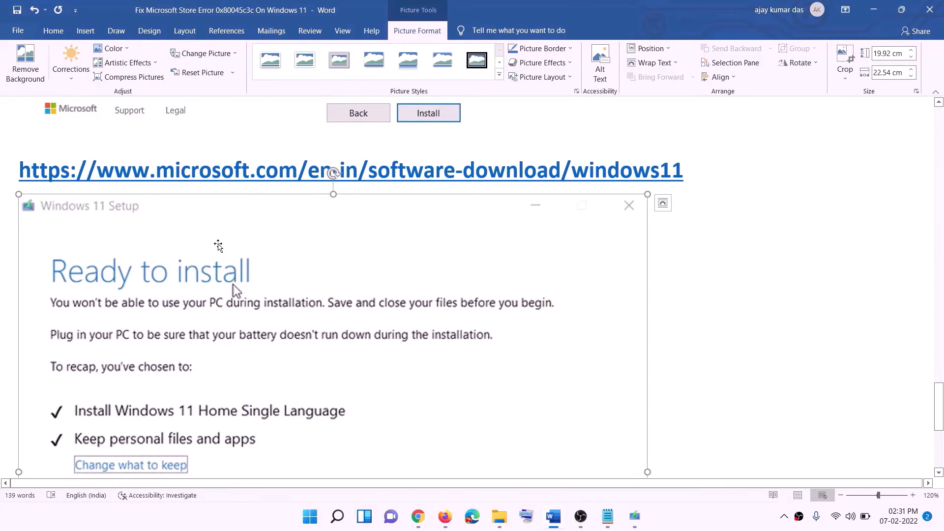
- Examine the Windows 11 Ready to install screenshot in the Word document for the items to keep before installing
scroll(218, 246, down, 4)
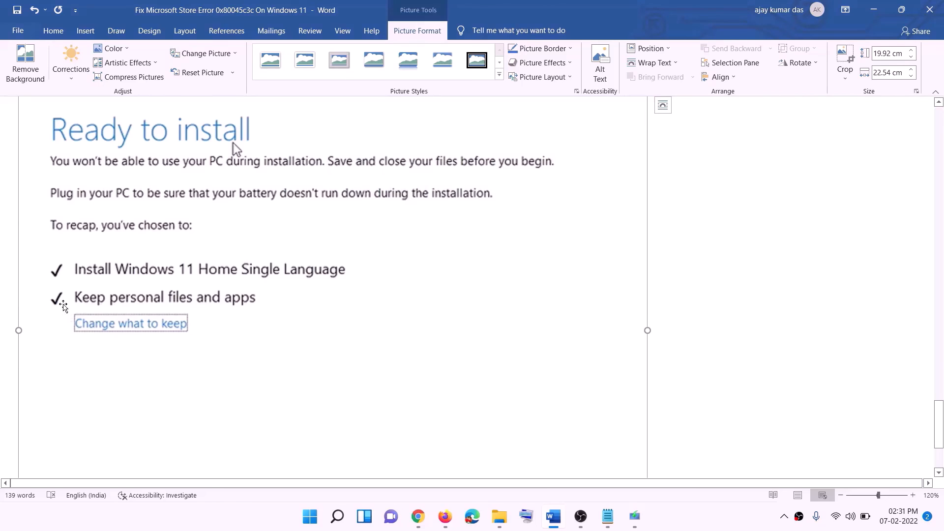
scroll(369, 311, down, 3)
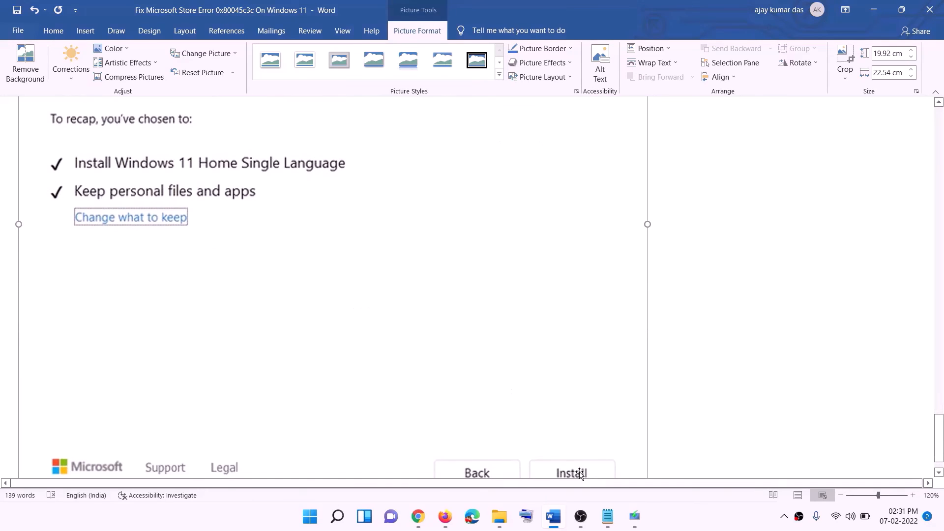
scroll(498, 344, up, 7)
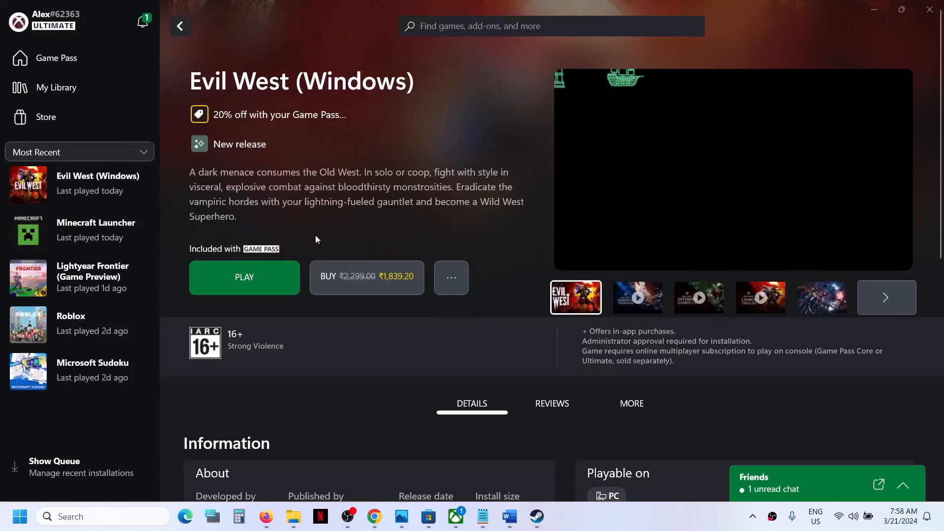
- Switch to the Xbox app and launch Evil West from its game page
click(252, 289)
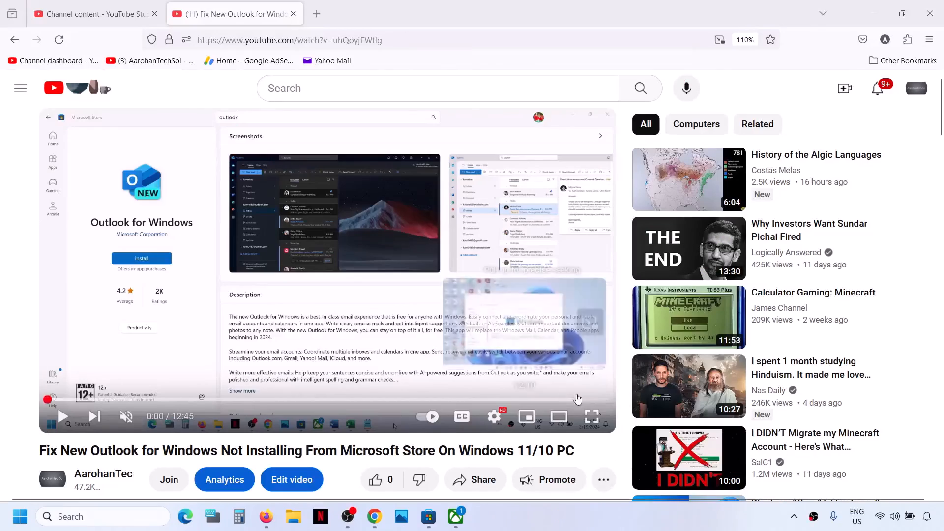
- Switch to the YouTube video about the new Outlook not installing and open its Super Thanks purchase dialog
scroll(557, 416, down, 1)
scroll(556, 417, down, 2)
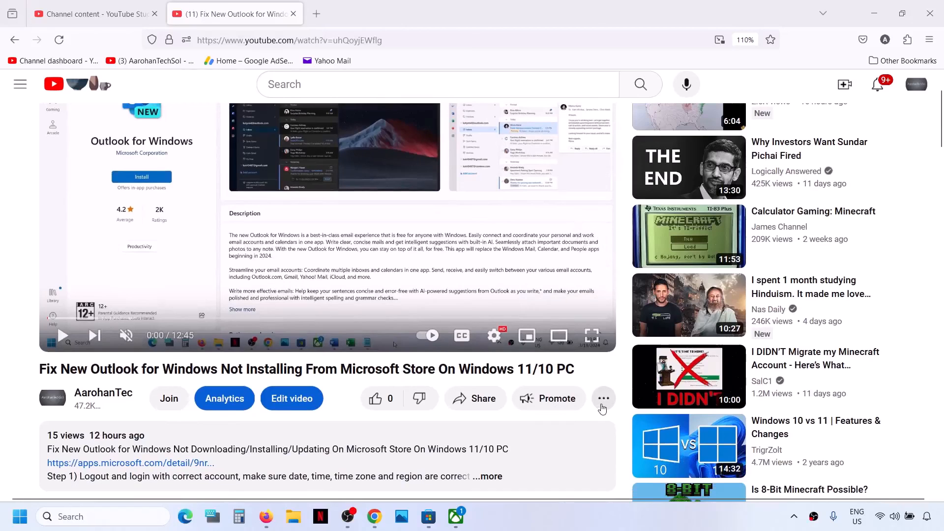
click(604, 401)
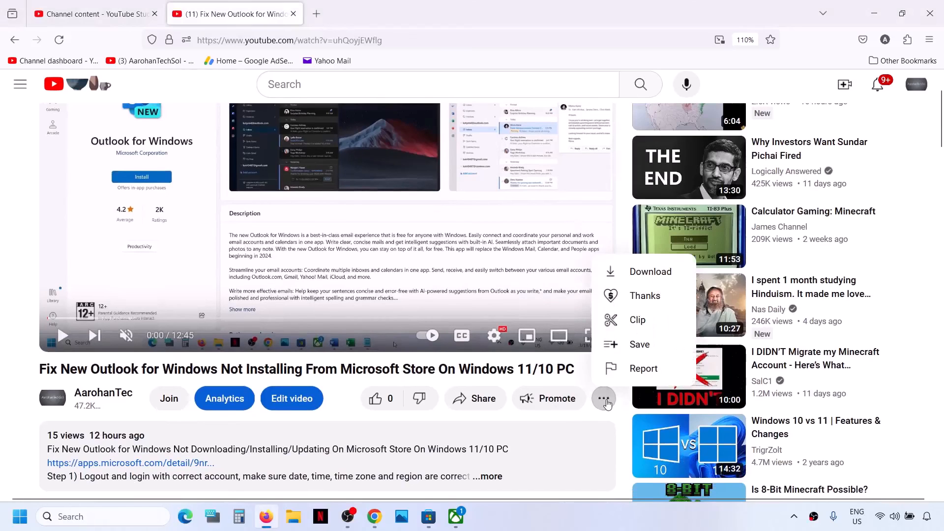
click(646, 296)
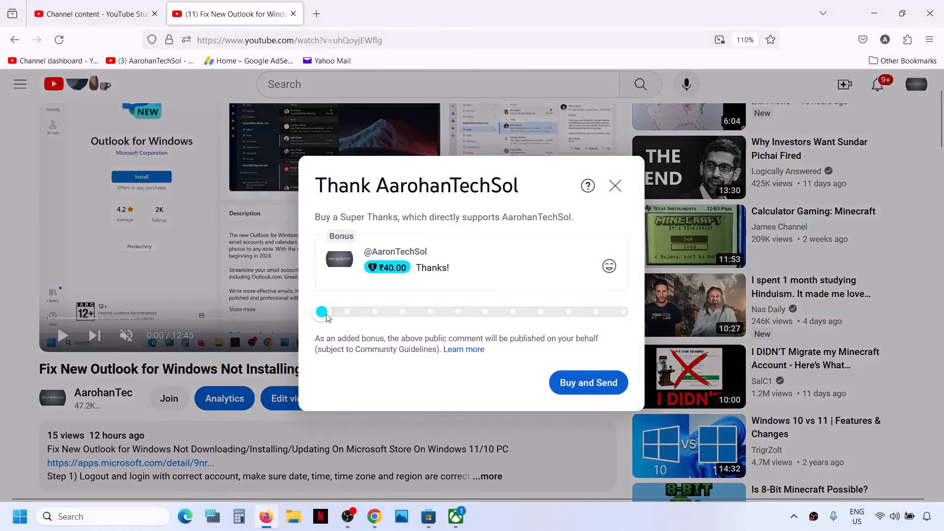